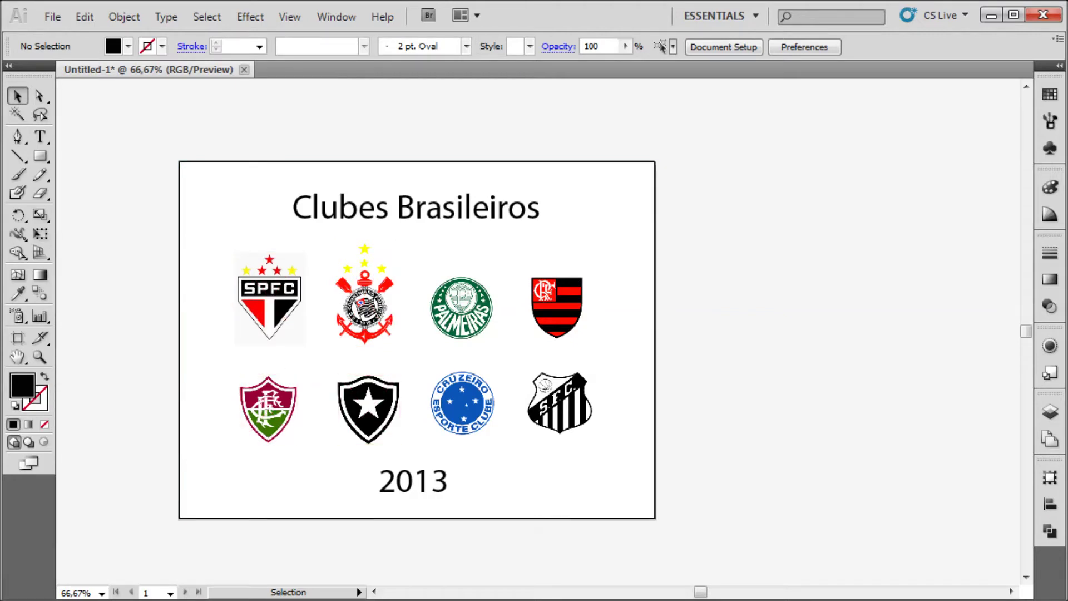
# - Create a new layer named Paulista and give it an orange layer colour
pyautogui.click(1050, 411)
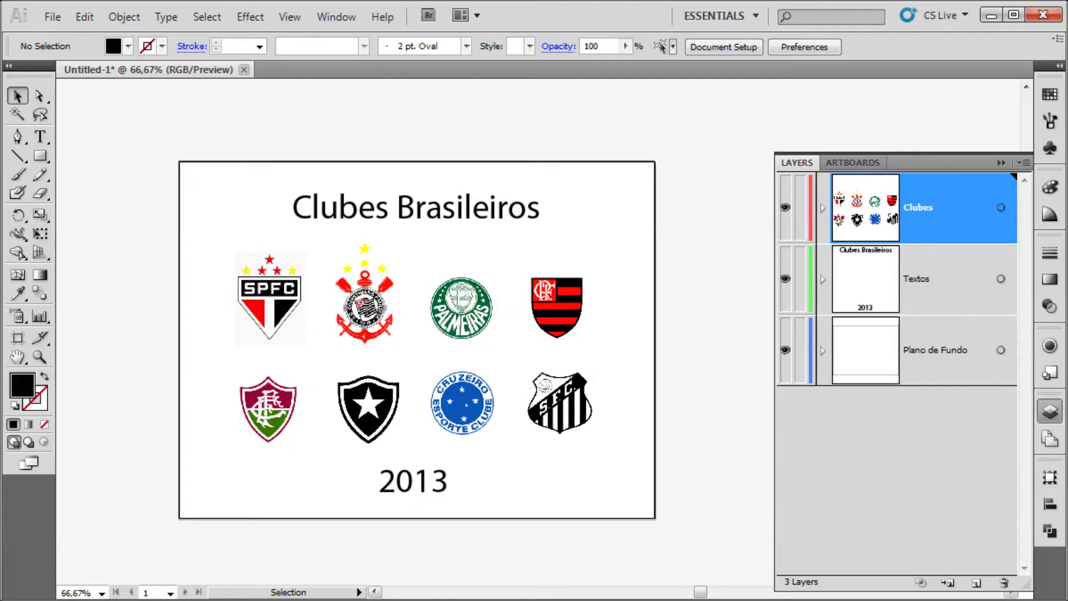
pyautogui.click(976, 583)
pyautogui.doubleClick(921, 208)
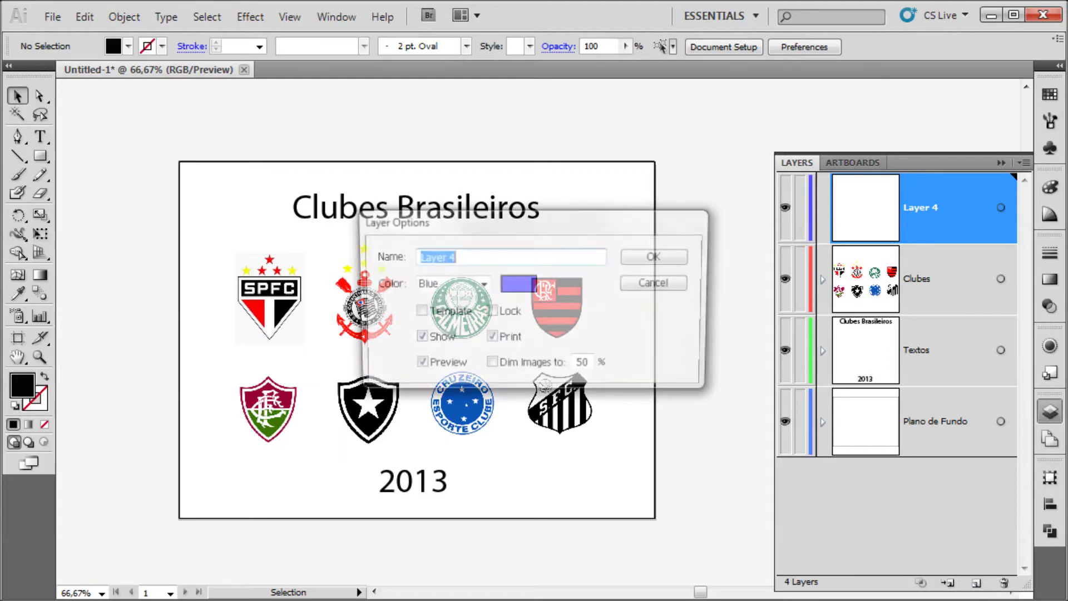
pyautogui.write('Paulista')
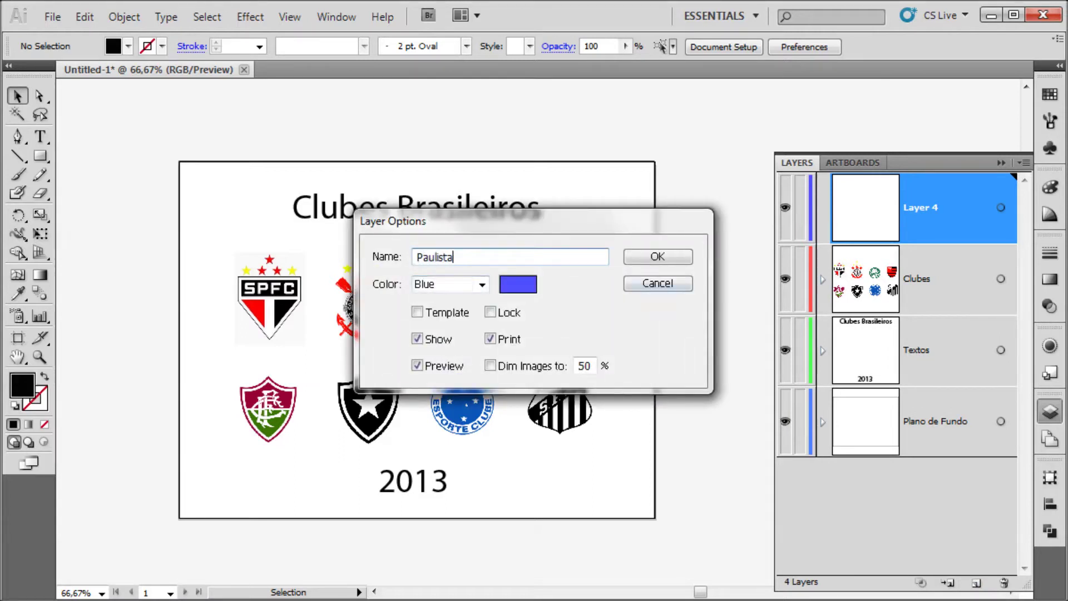
pyautogui.click(518, 284)
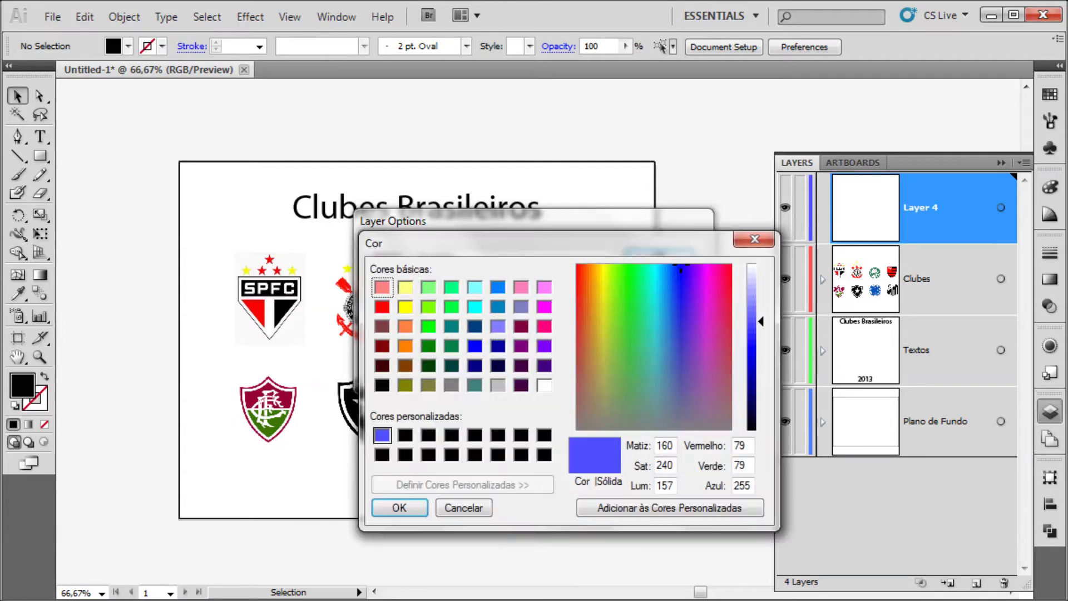
pyautogui.click(406, 327)
pyautogui.click(399, 508)
pyautogui.press('Return')
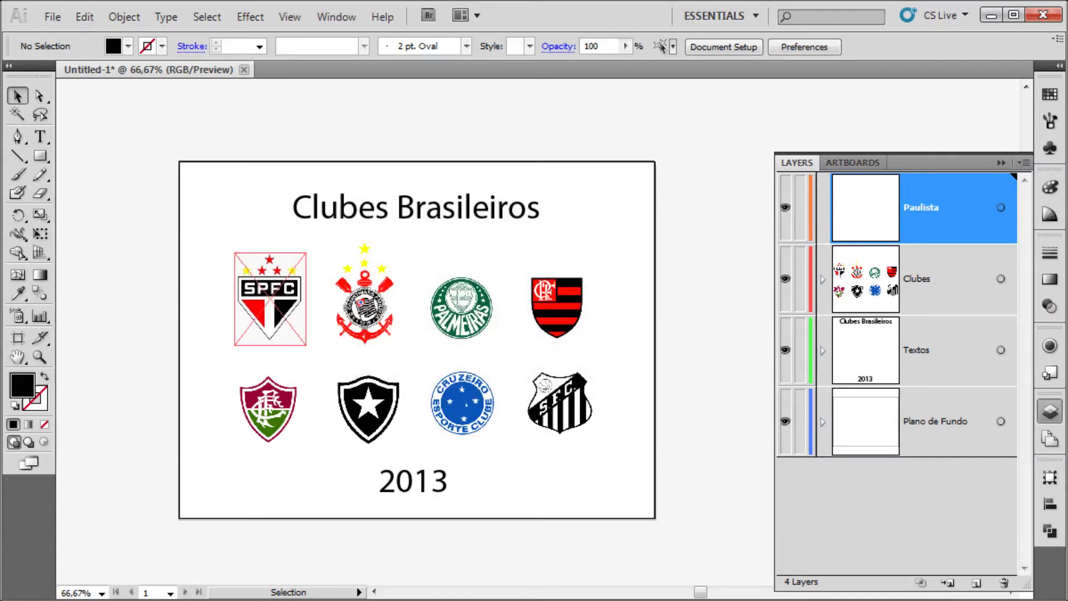
# - Select the São Paulo, Corinthians, Palmeiras and Santos crests and move them from the Clubes layer to the Paulista layer
pyautogui.click(365, 295)
pyautogui.click(278, 300)
pyautogui.keyDown('ctrl'); pyautogui.click(364, 295); pyautogui.keyUp('ctrl')
pyautogui.click(278, 301)
pyautogui.keyDown('shift'); pyautogui.click(364, 295); pyautogui.keyUp('shift')
pyautogui.keyDown('shift'); pyautogui.click(559, 404); pyautogui.keyUp('shift')
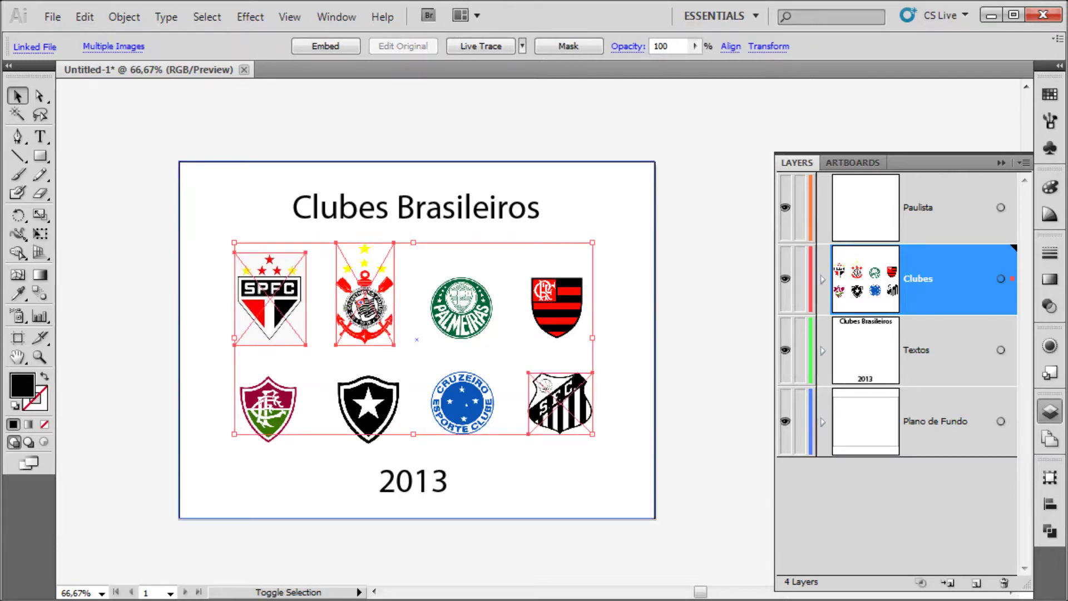
pyautogui.keyDown('shift'); pyautogui.click(462, 308); pyautogui.keyUp('shift')
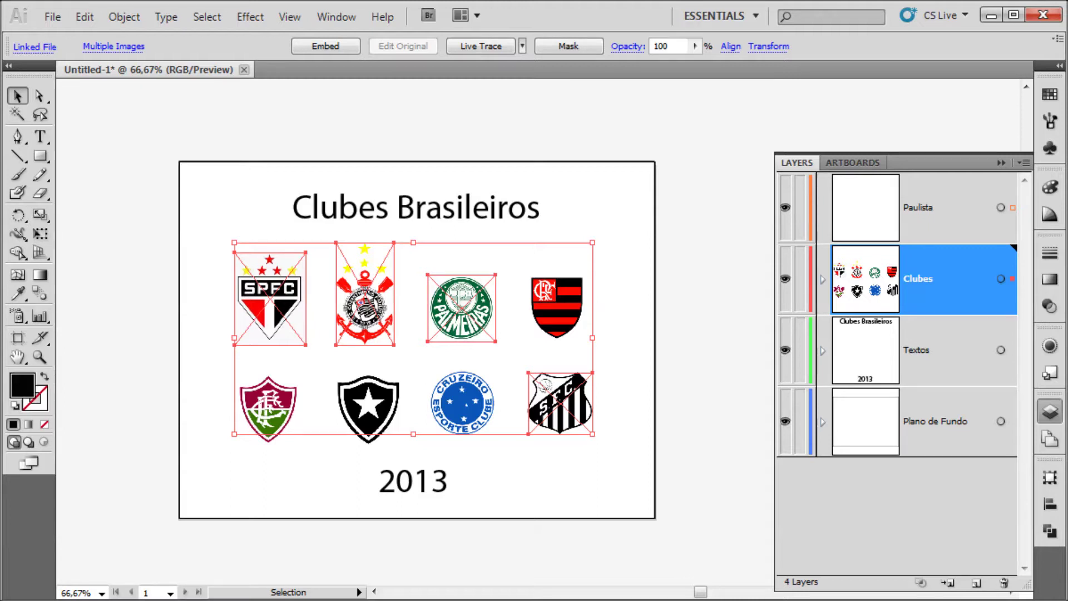
pyautogui.moveTo(1013, 278); pyautogui.dragTo(1013, 208)
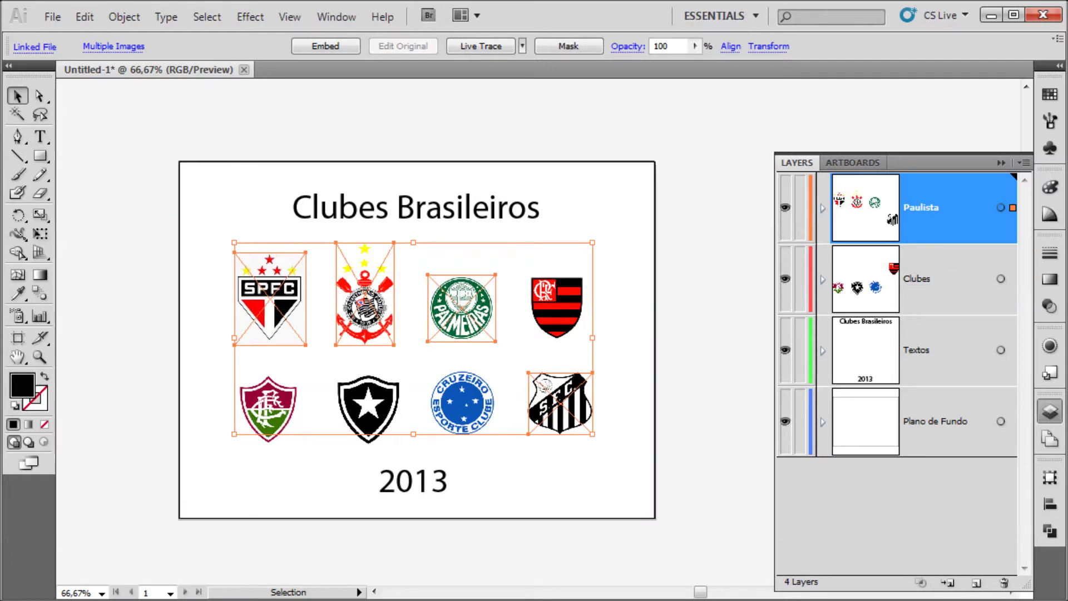
# - Check which layers the background, Flamengo crest and Cruzeiro crest belong to, ending with the Paulista layer active
pyautogui.click(623, 323)
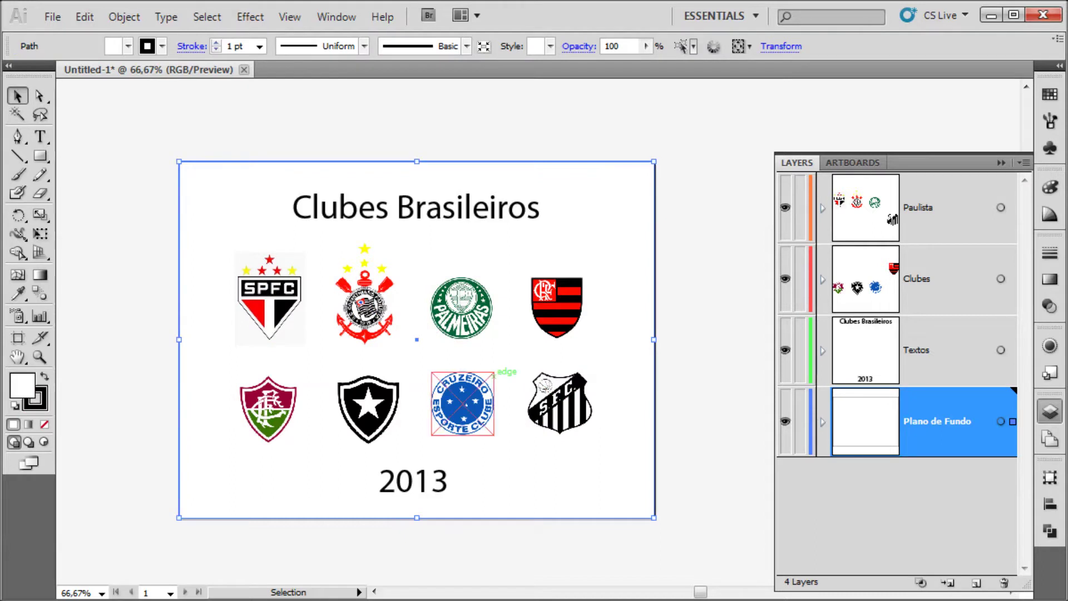
pyautogui.click(556, 309)
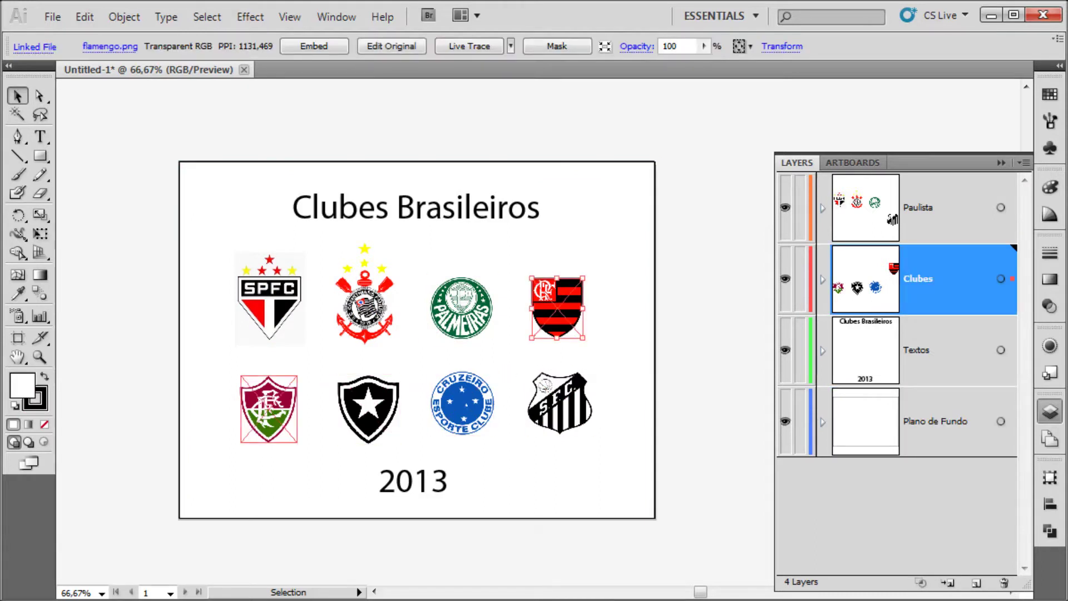
pyautogui.click(461, 403)
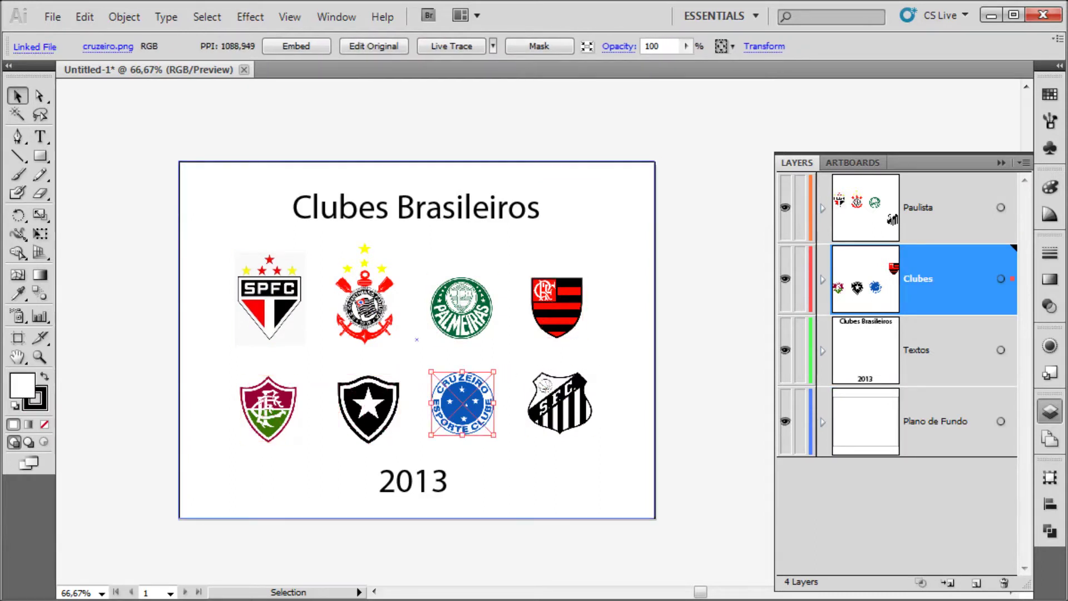
pyautogui.click(125, 427)
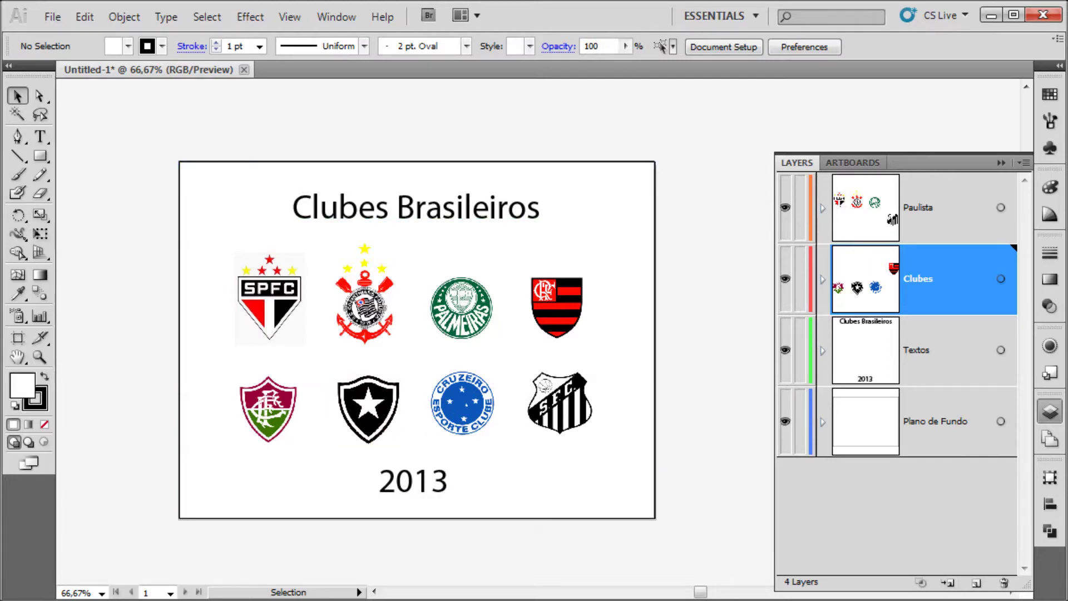
pyautogui.click(946, 207)
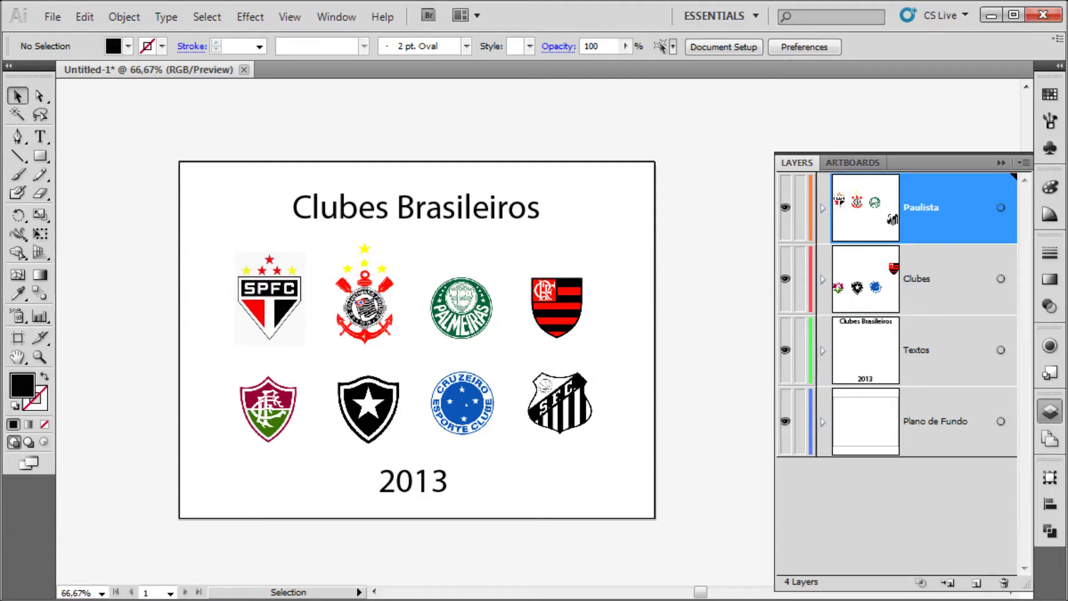
# - Undo the crests' layer move, then try cutting the four crests and pasting them onto the Paulista layer, repositioning them by hand
pyautogui.hotkey('ctrl', 'z')
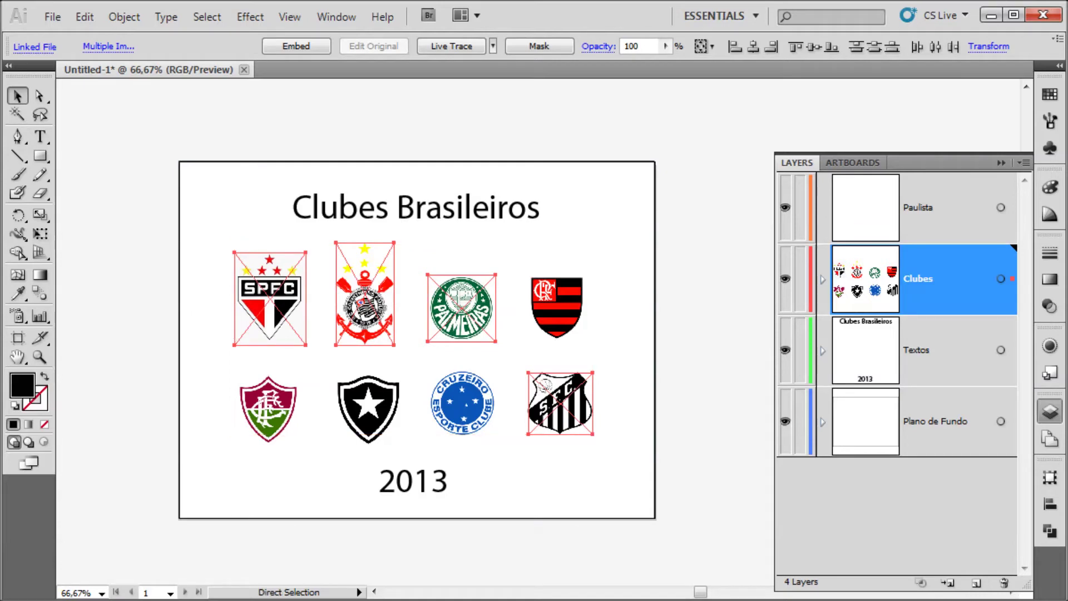
pyautogui.press('Delete')
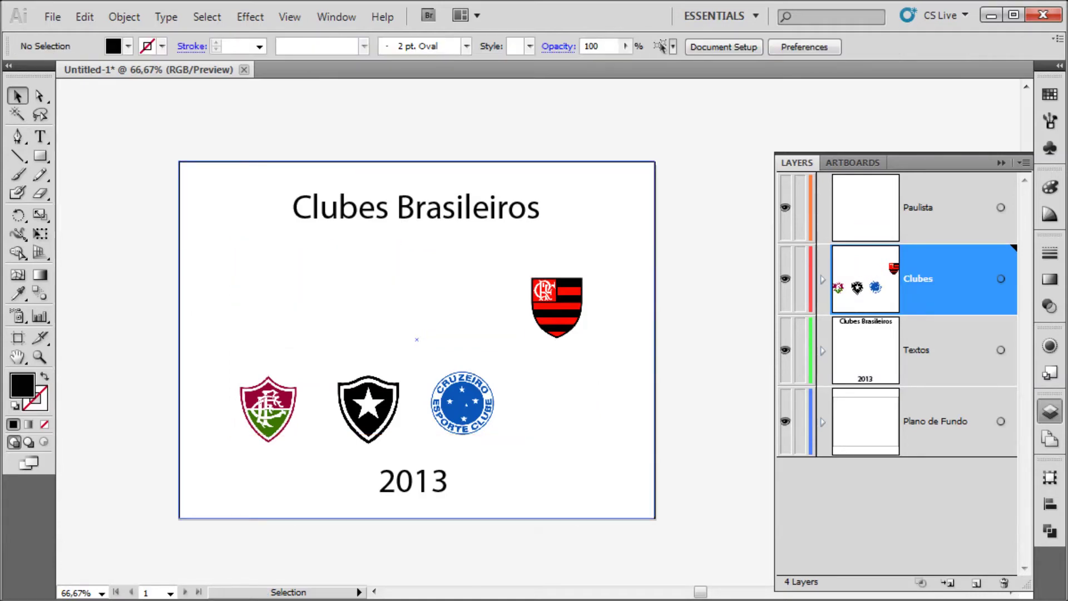
pyautogui.click(941, 208)
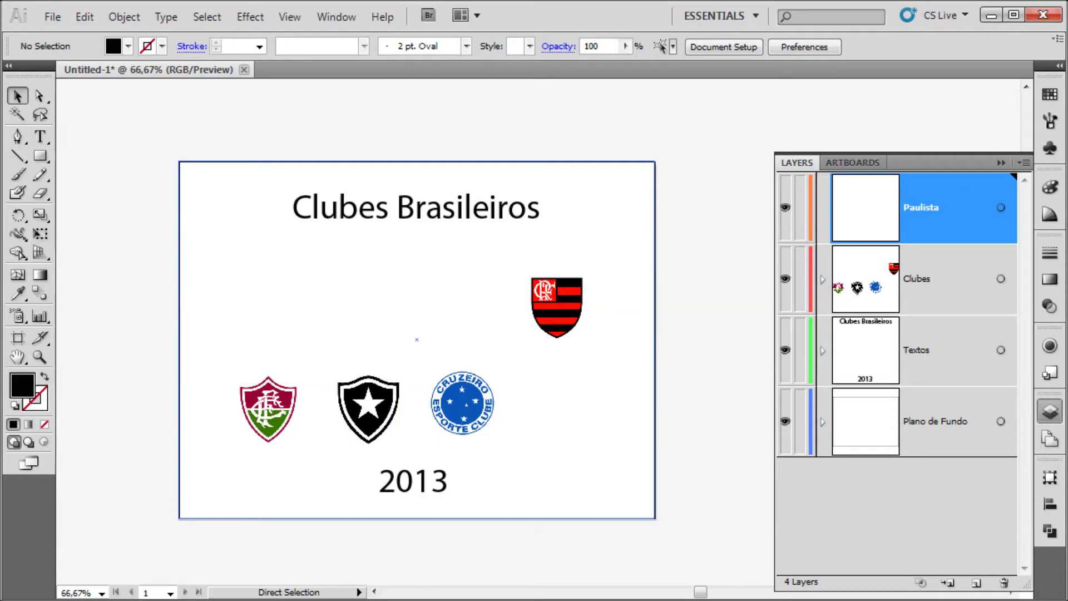
pyautogui.hotkey('ctrl', 'v')
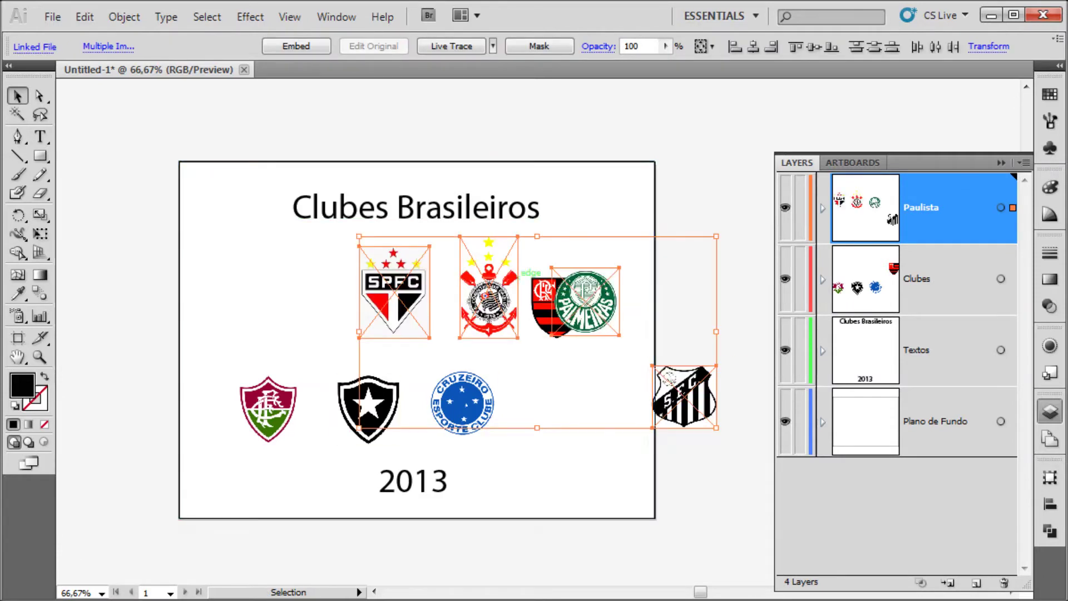
pyautogui.moveTo(400, 308); pyautogui.dragTo(281, 303)
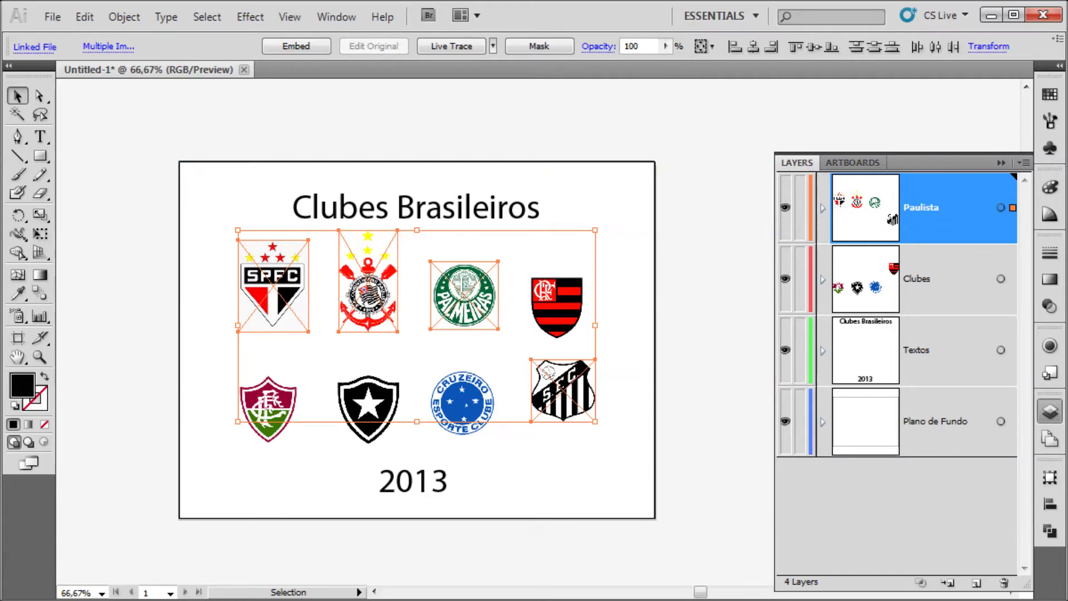
# - Undo the cut and paste, transfer the four selected crests directly from the Clubes layer to the Paulista layer, and deselect them
pyautogui.hotkey('ctrl', 'z')
pyautogui.press('Delete')
pyautogui.hotkey('ctrl', 'z')
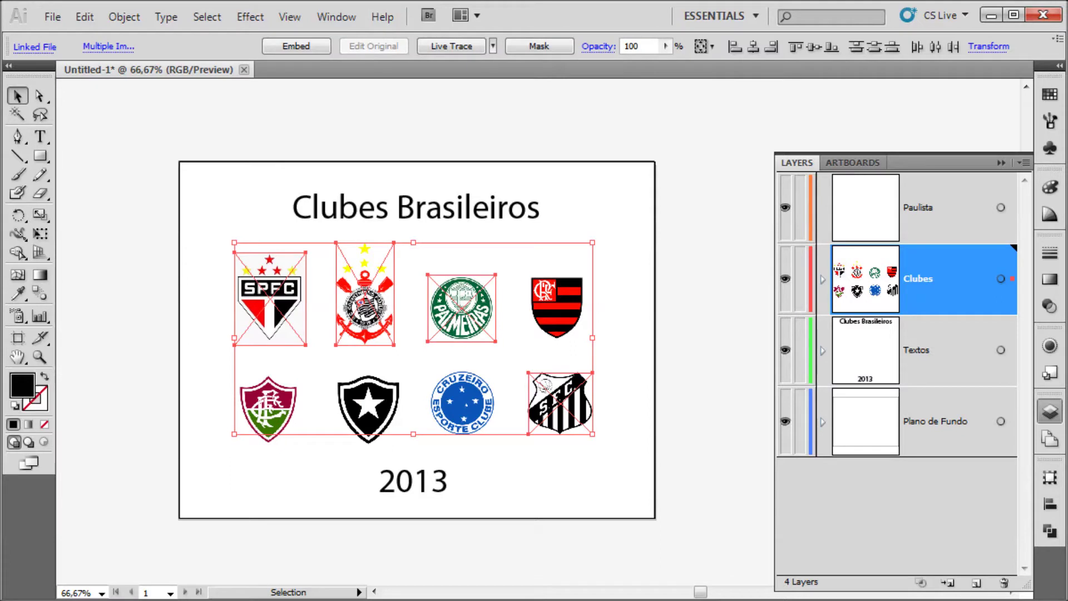
pyautogui.moveTo(1012, 279); pyautogui.dragTo(1013, 207)
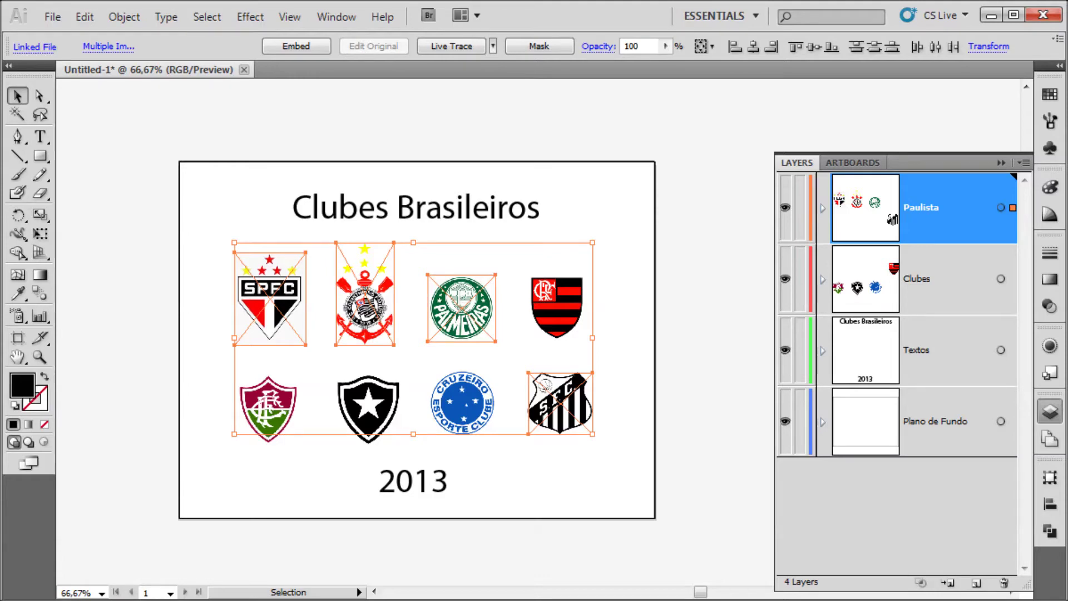
pyautogui.hotkey('ctrl', 'shift', 'a')
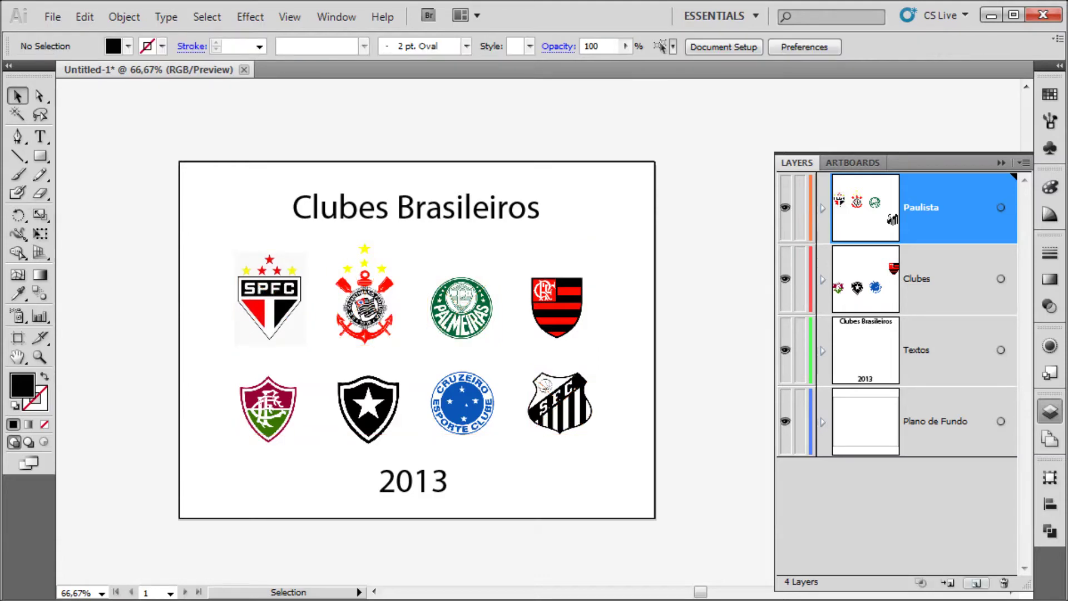
# - Create a new layer above Paulista and name it Cariocas
pyautogui.click(977, 583)
pyautogui.doubleClick(957, 222)
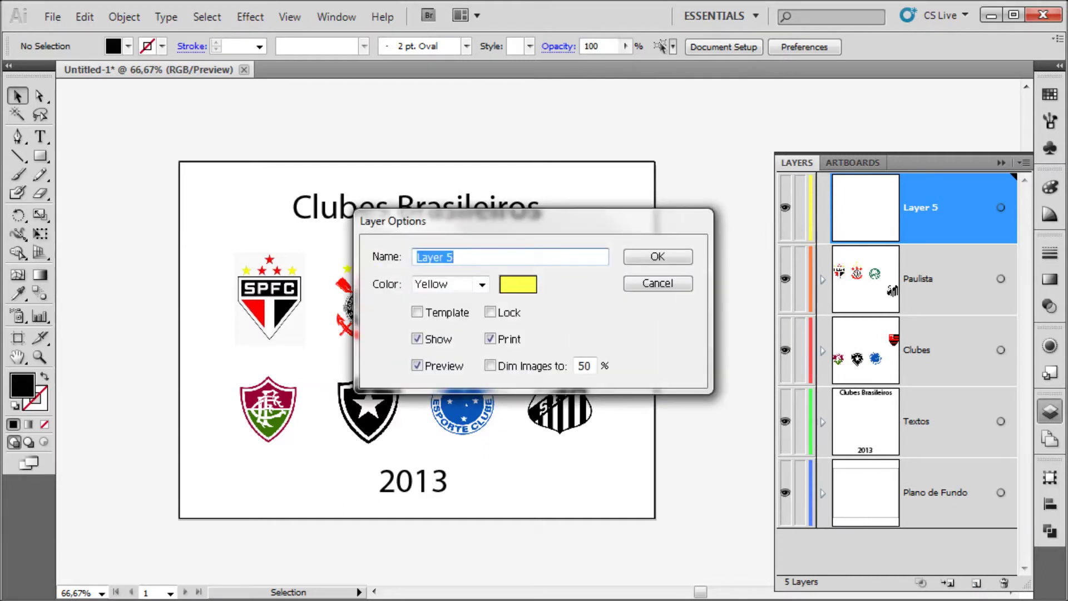
pyautogui.write('Cariocas')
pyautogui.press('Return')
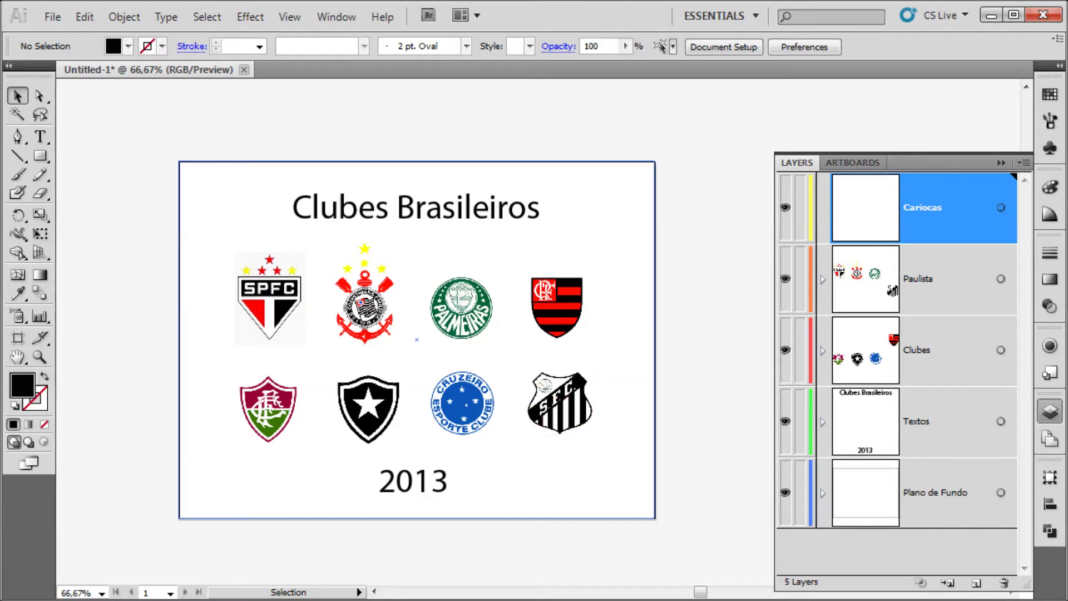
# - Move the Fluminense, Botafogo and Flamengo crests from the Clubes layer to the Cariocas layer, then clear the selection
pyautogui.click(268, 409)
pyautogui.click(556, 306)
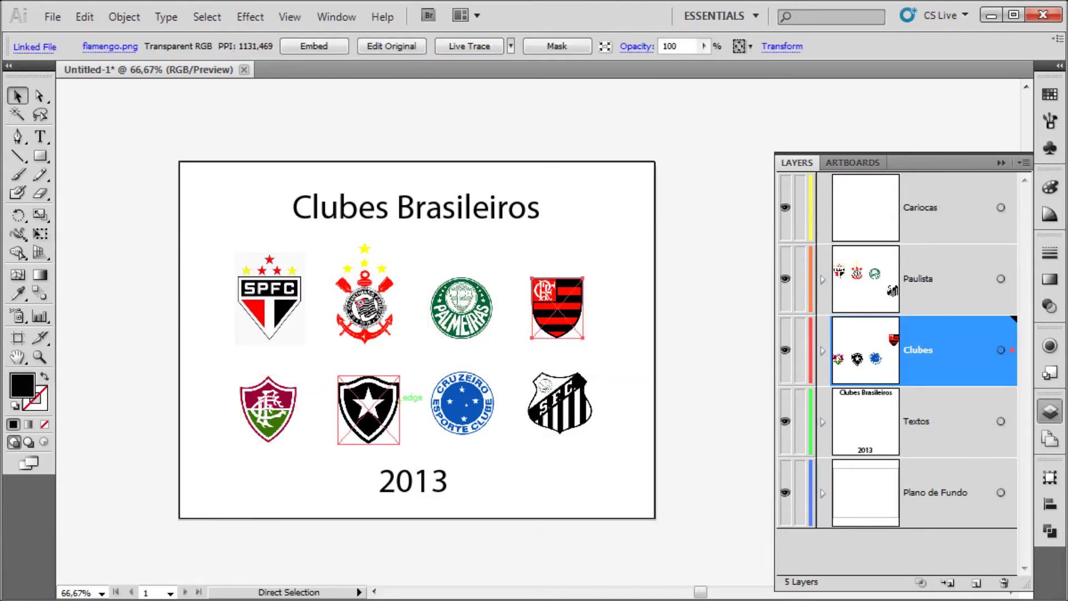
pyautogui.click(268, 409)
pyautogui.keyDown('shift'); pyautogui.click(368, 408); pyautogui.keyUp('shift')
pyautogui.keyDown('shift'); pyautogui.click(557, 307); pyautogui.keyUp('shift')
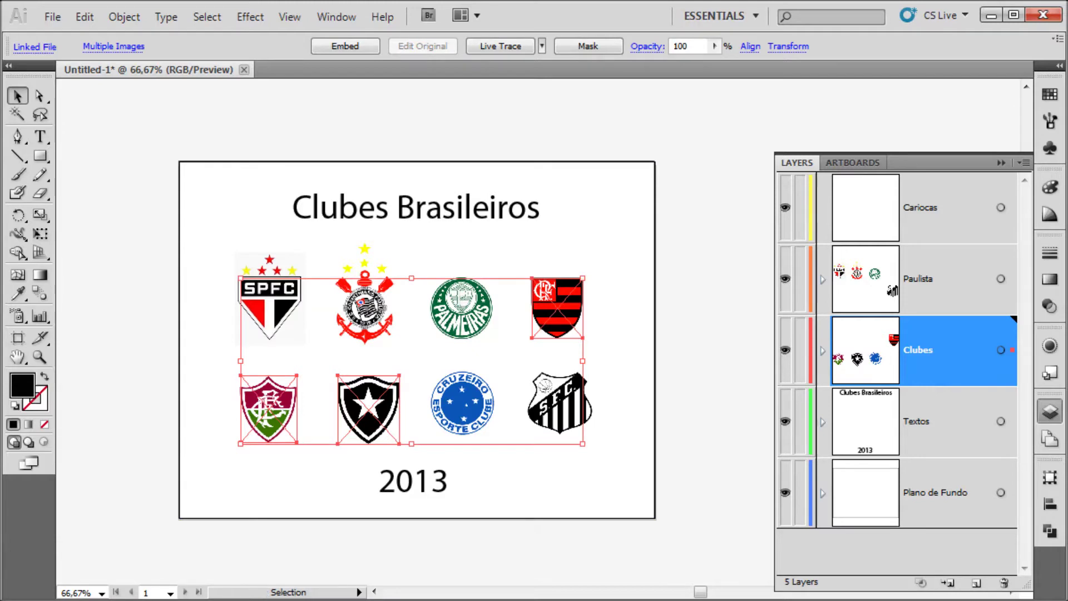
pyautogui.moveTo(1012, 350); pyautogui.dragTo(1012, 207)
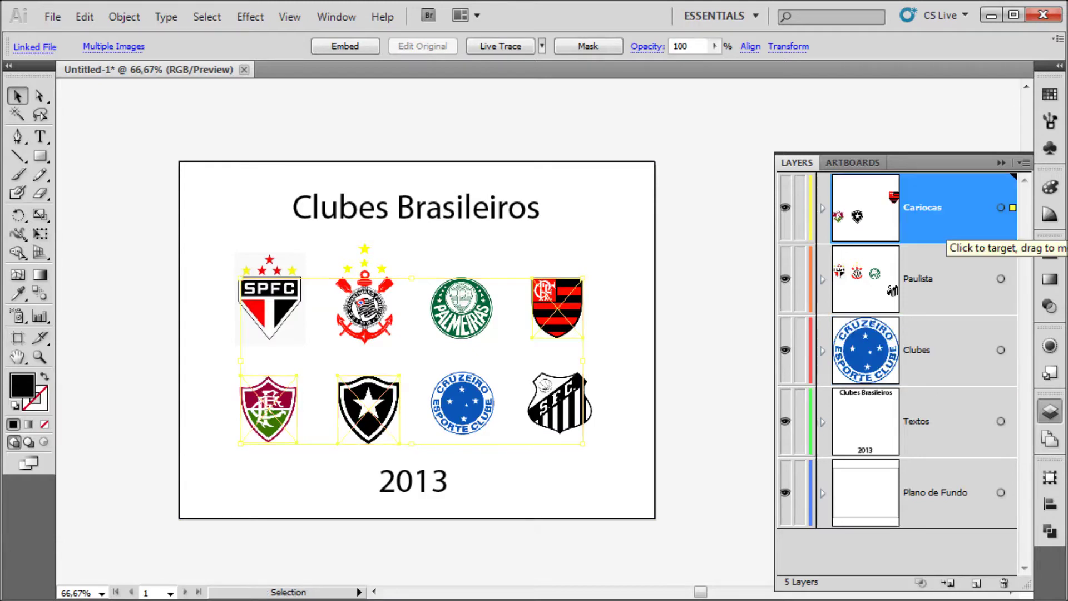
pyautogui.hotkey('ctrl', 'shift', 'a')
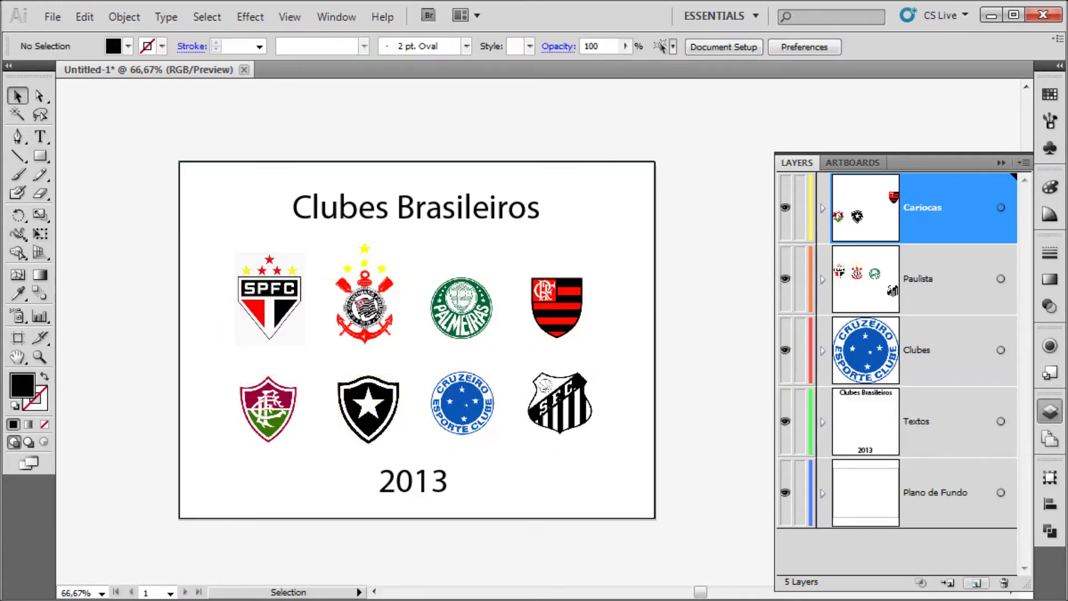
# - Create a new layer above Cariocas and name it Mineiro
pyautogui.click(976, 583)
pyautogui.doubleClick(921, 207)
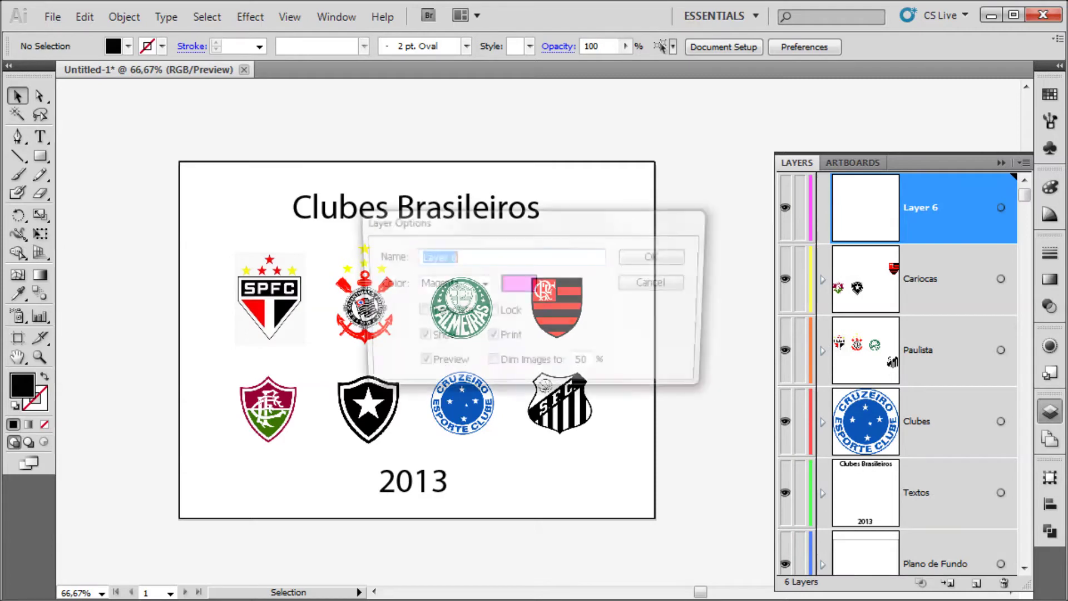
pyautogui.write('Mi')
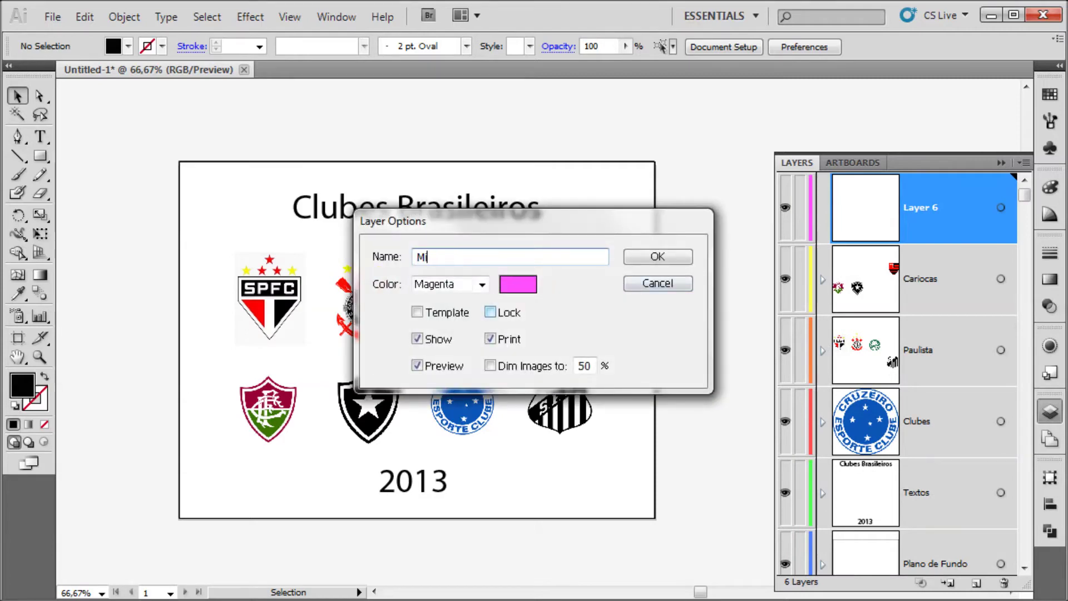
pyautogui.write('neiro')
pyautogui.press('Return')
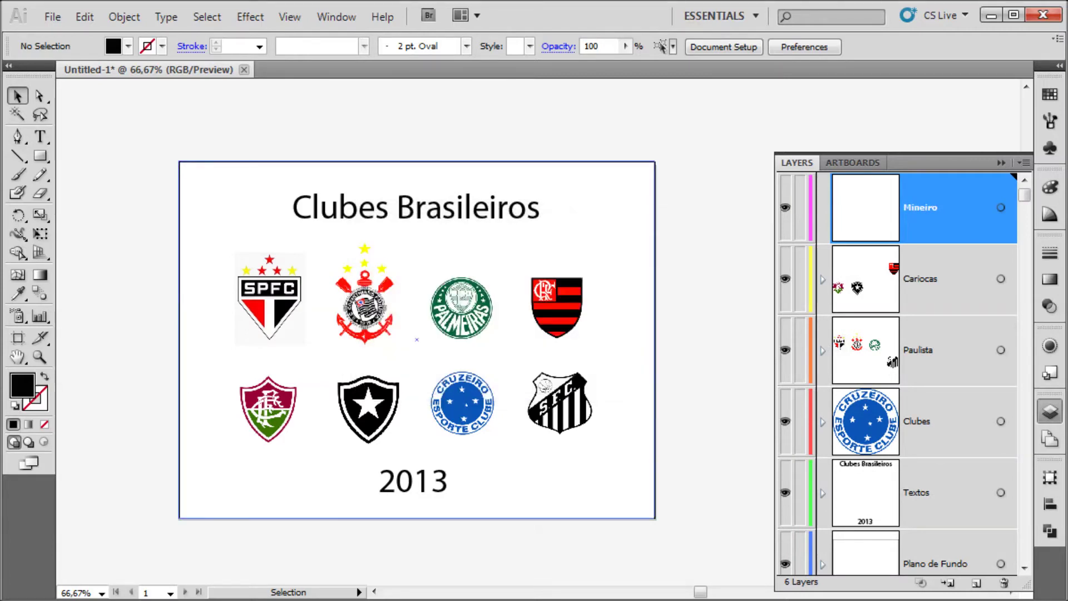
# - Move the Cruzeiro crest from the Clubes layer to the Mineiro layer
pyautogui.click(936, 422)
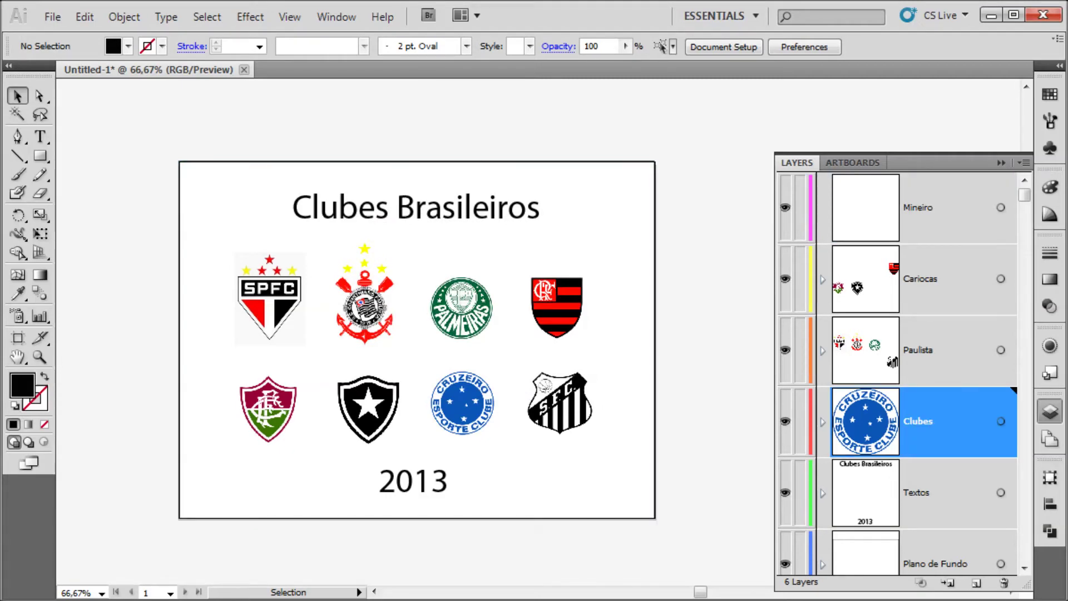
pyautogui.click(936, 208)
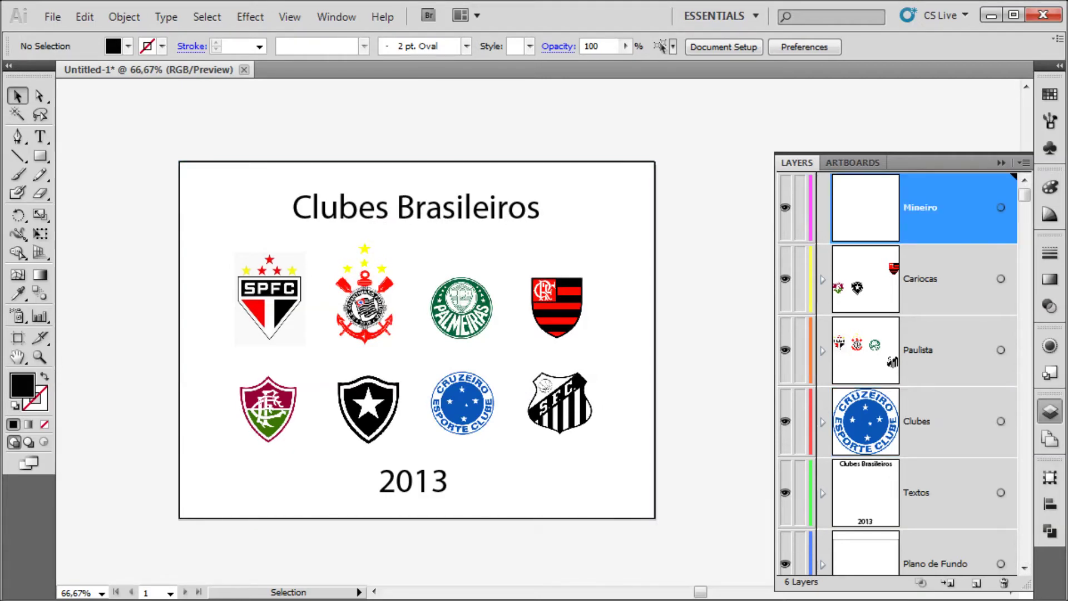
pyautogui.click(936, 422)
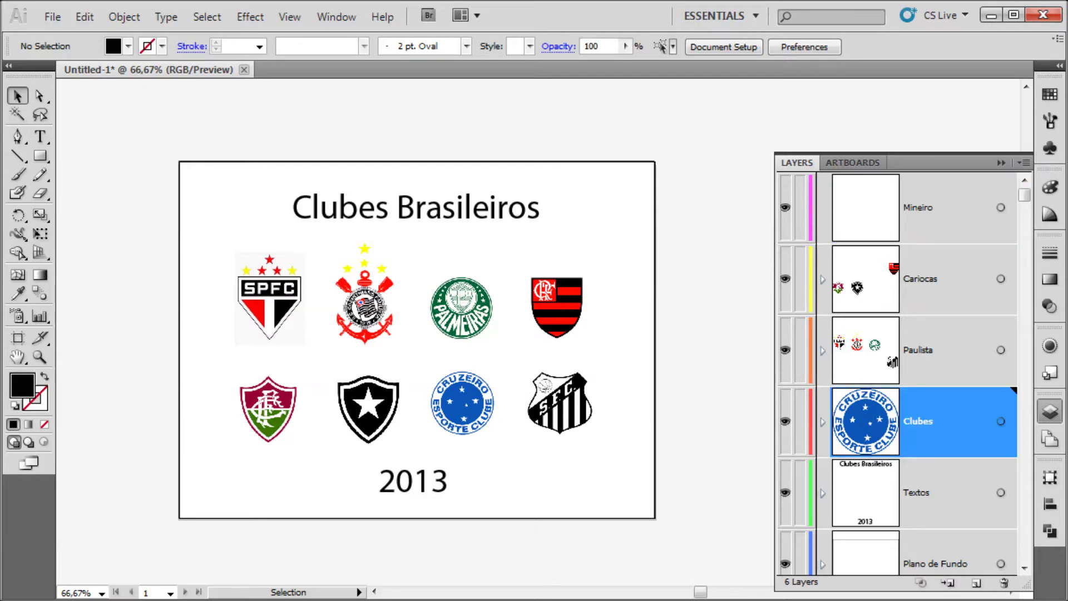
pyautogui.click(463, 404)
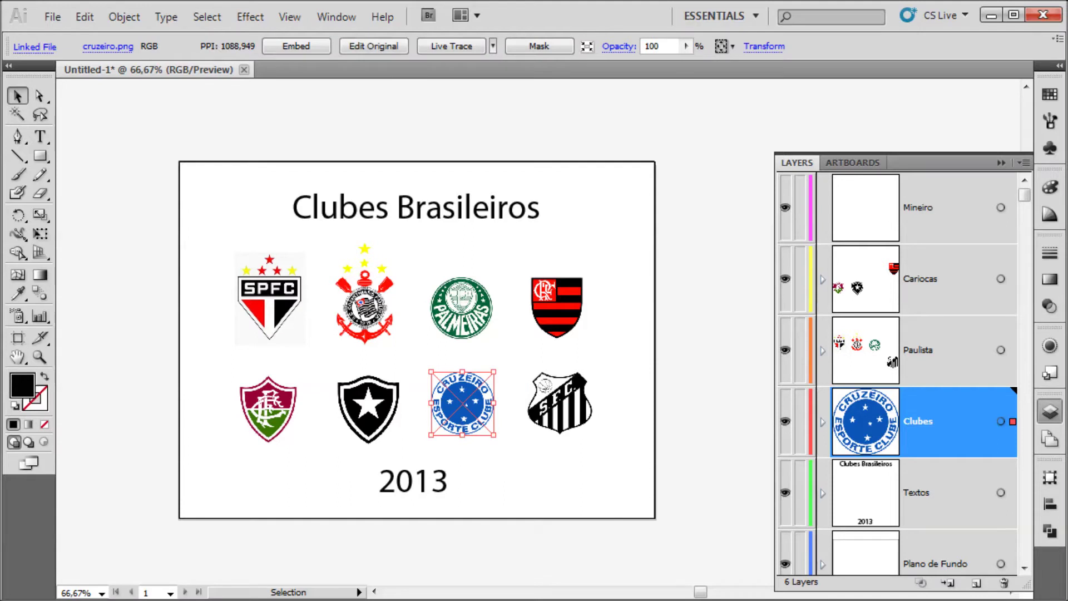
pyautogui.moveTo(1013, 421); pyautogui.dragTo(1013, 207)
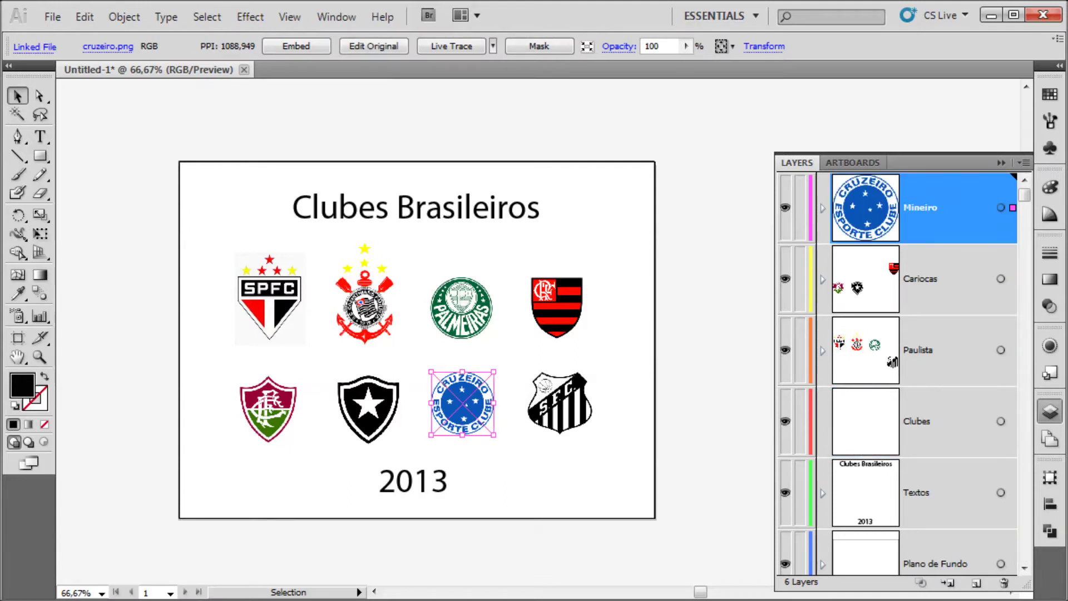
# - Delete the empty Clubes layer, keeping the Cruzeiro crest in the Mineiro layer
pyautogui.click(946, 421)
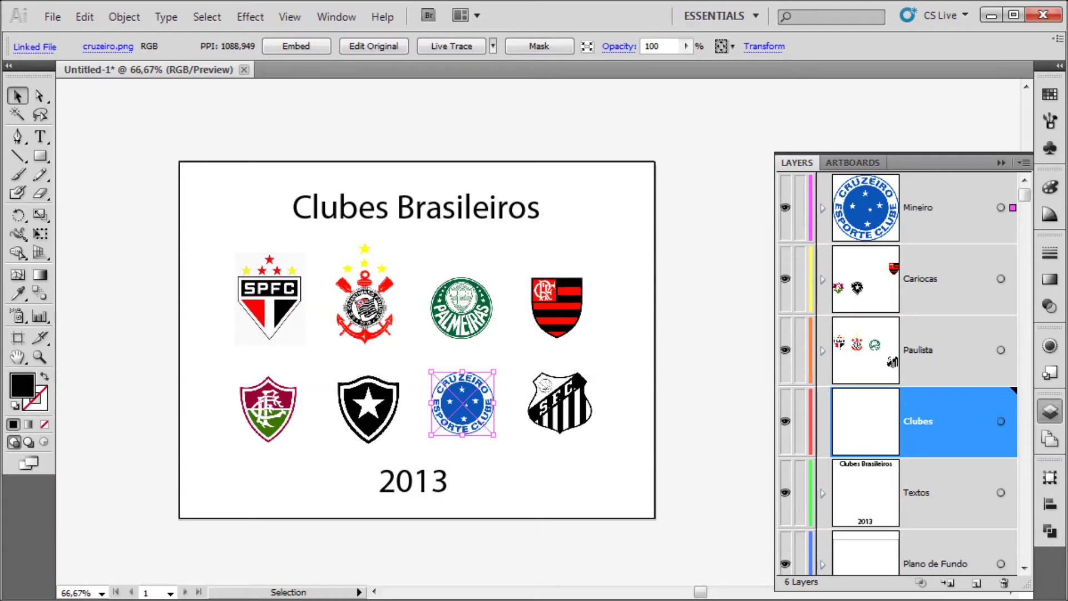
pyautogui.press('Delete')
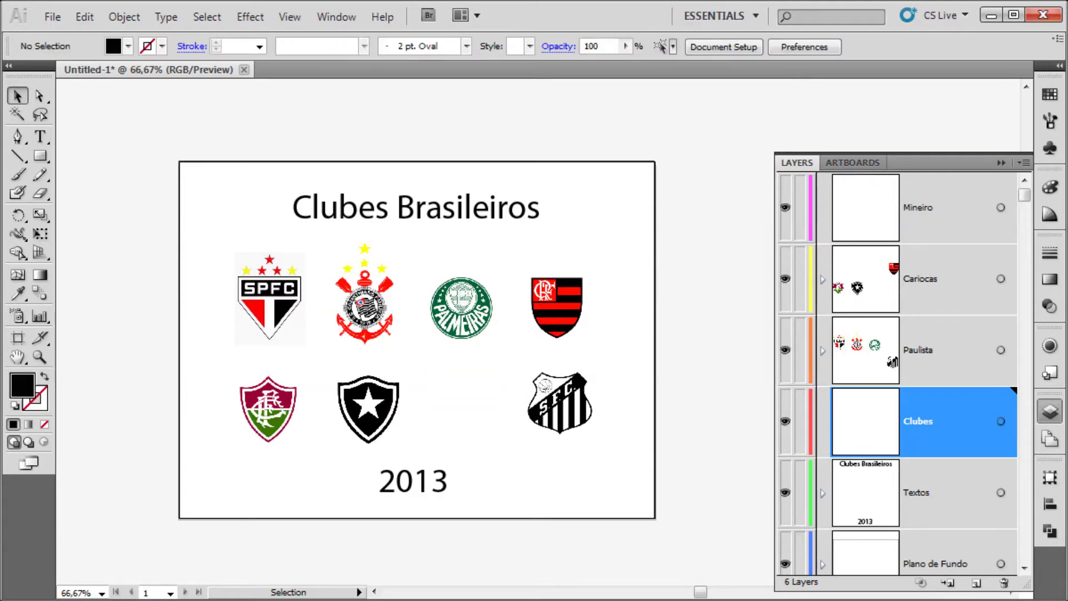
pyautogui.hotkey('ctrl', 'z')
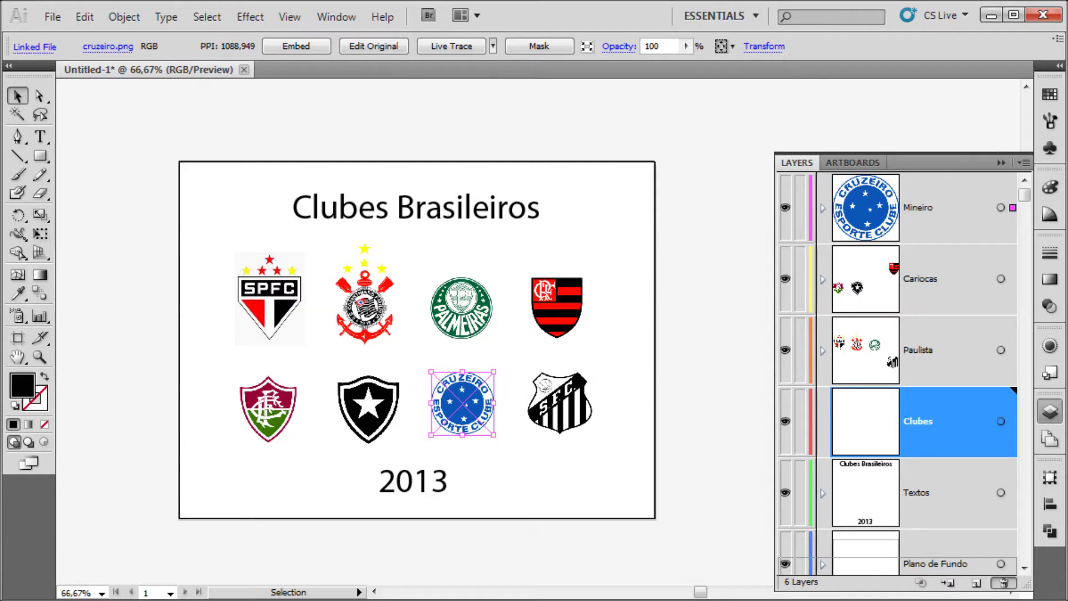
pyautogui.click(1004, 582)
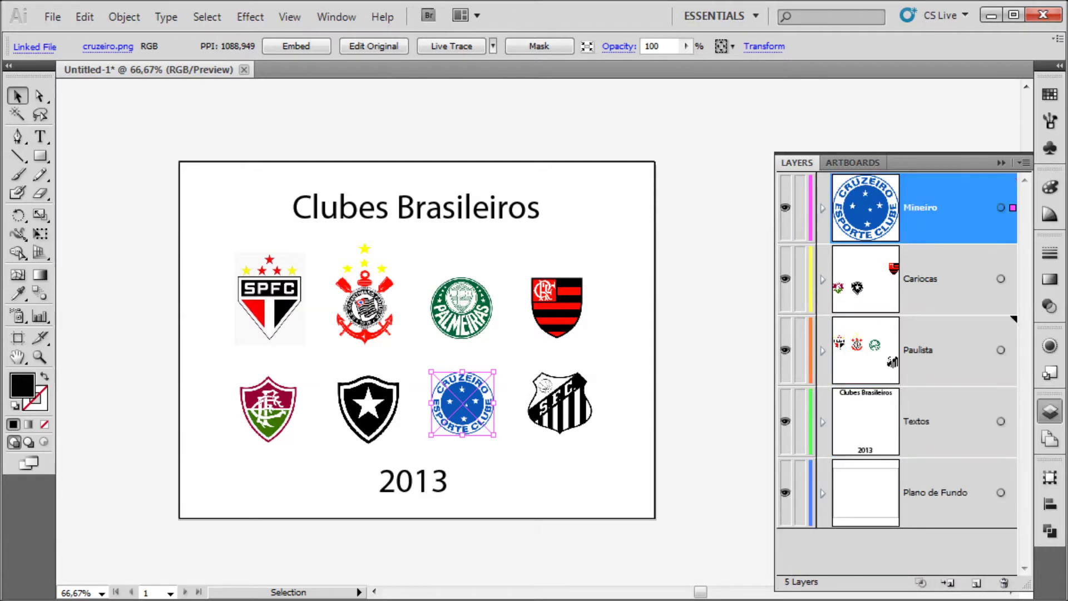
# - Select the range of layers from Paulista up to Mineiro
pyautogui.click(946, 350)
pyautogui.click(946, 207)
pyautogui.click(945, 350)
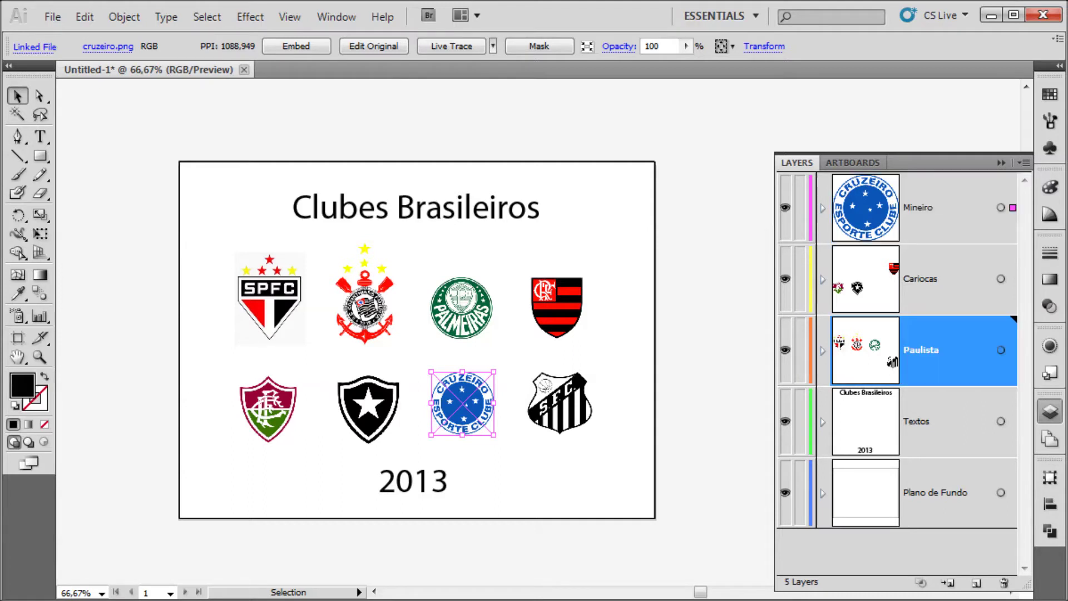
pyautogui.keyDown('shift'); pyautogui.click(946, 207); pyautogui.keyUp('shift')
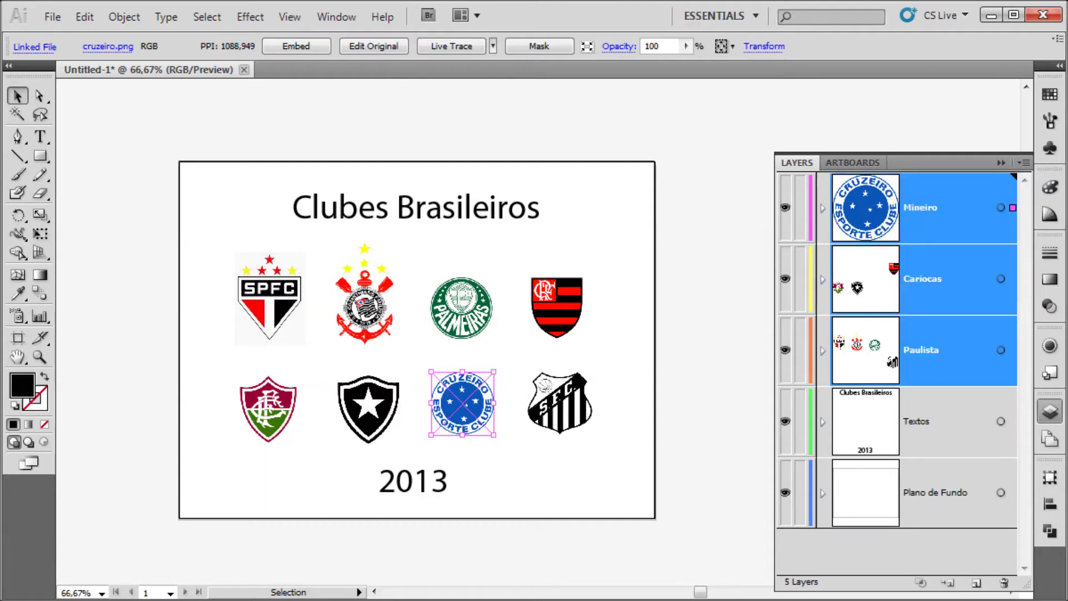
pyautogui.click(946, 421)
# - Create a new layer above Mineiro and name it Clubes
pyautogui.click(946, 207)
pyautogui.click(976, 582)
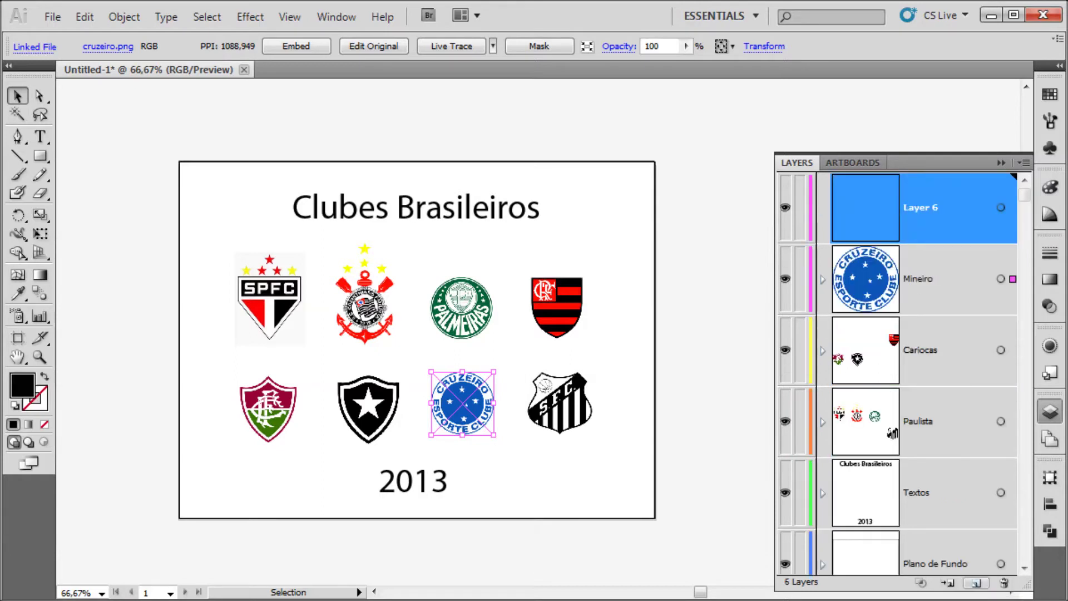
pyautogui.doubleClick(921, 207)
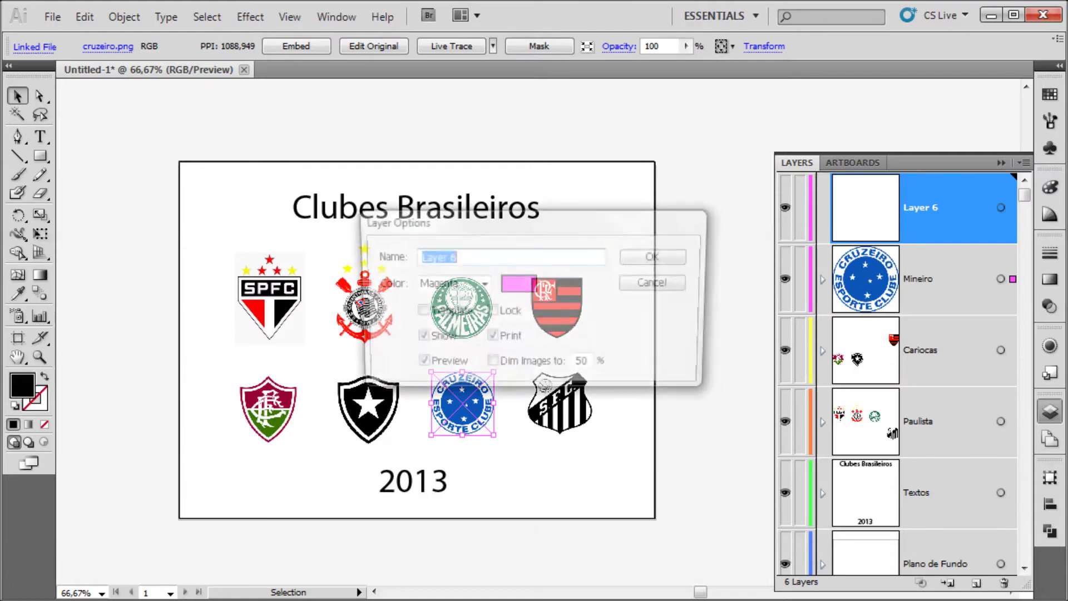
pyautogui.write('Clubes')
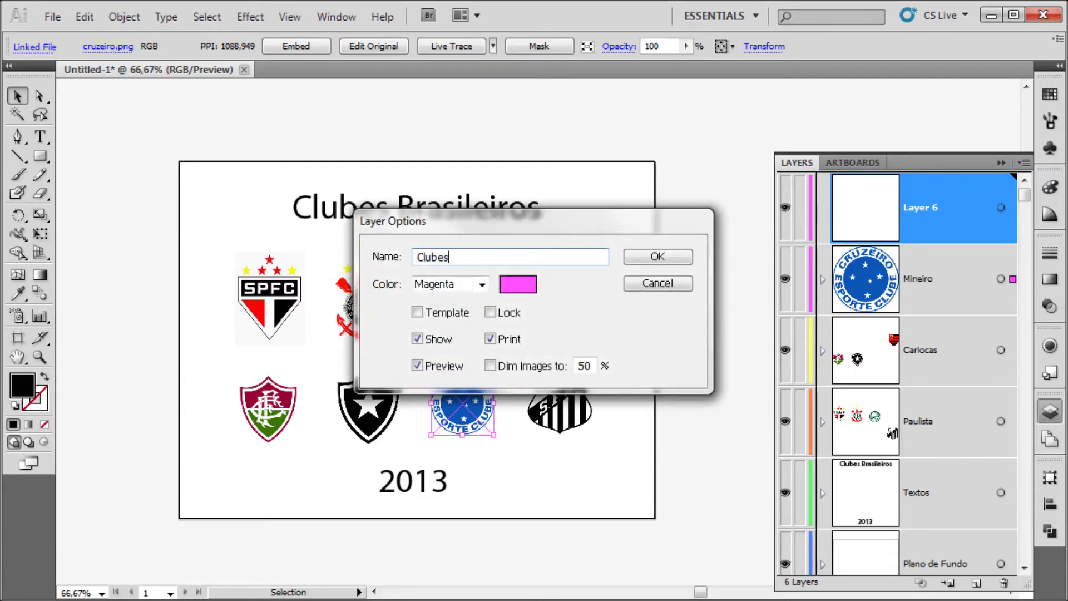
pyautogui.press('Return')
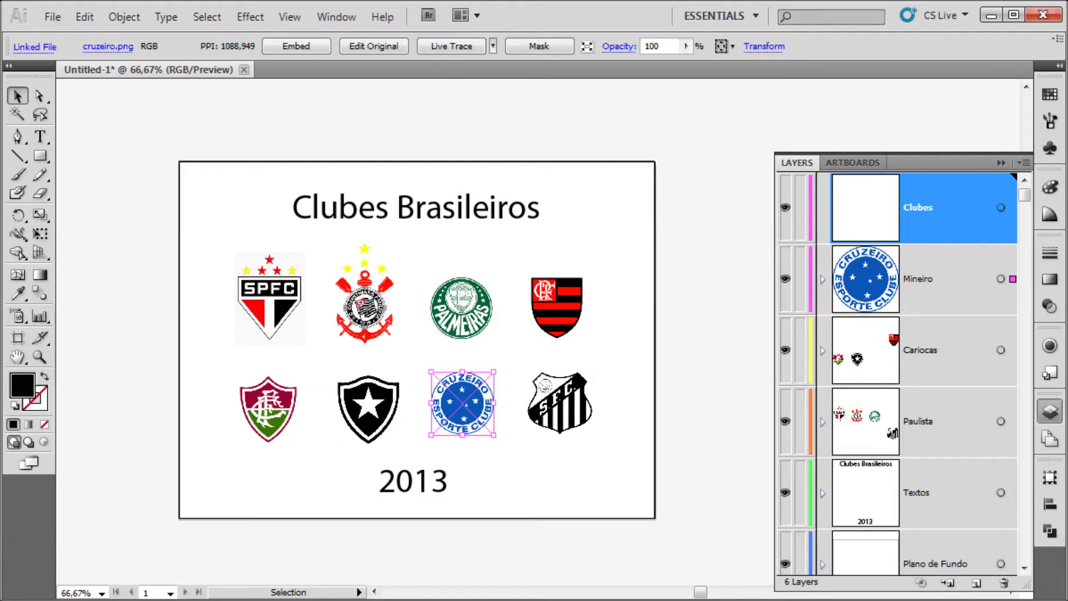
pyautogui.click(946, 278)
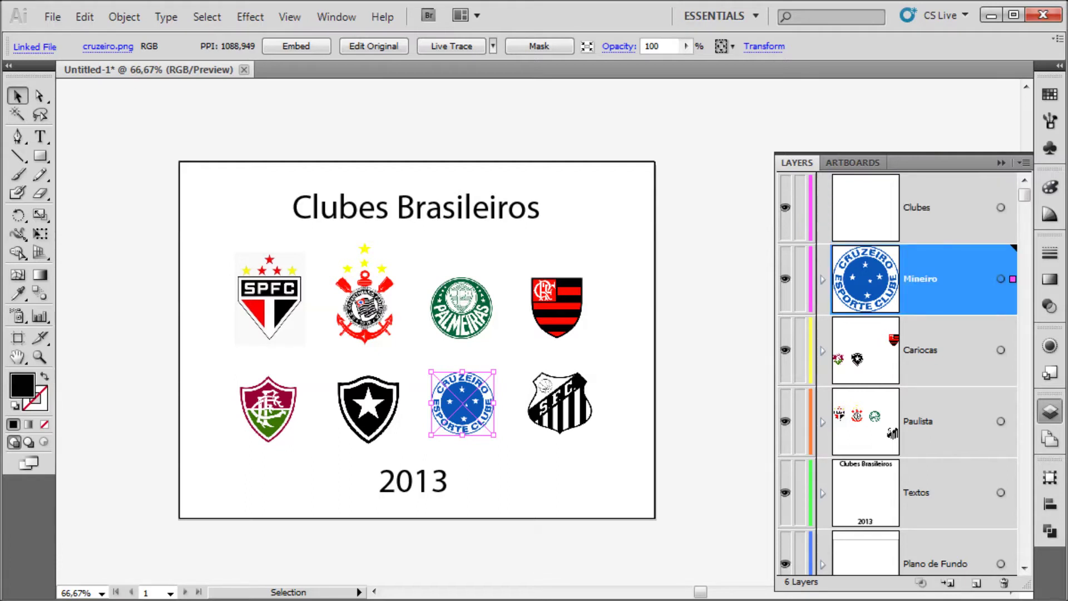
pyautogui.click(946, 421)
pyautogui.click(946, 279)
pyautogui.click(946, 350)
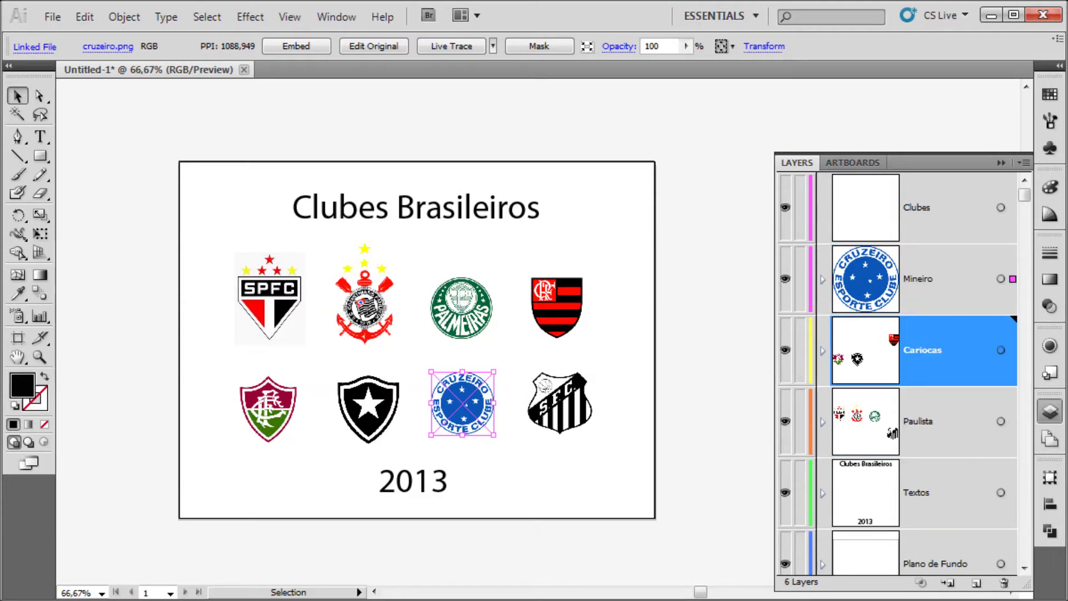
pyautogui.click(946, 422)
pyautogui.click(945, 279)
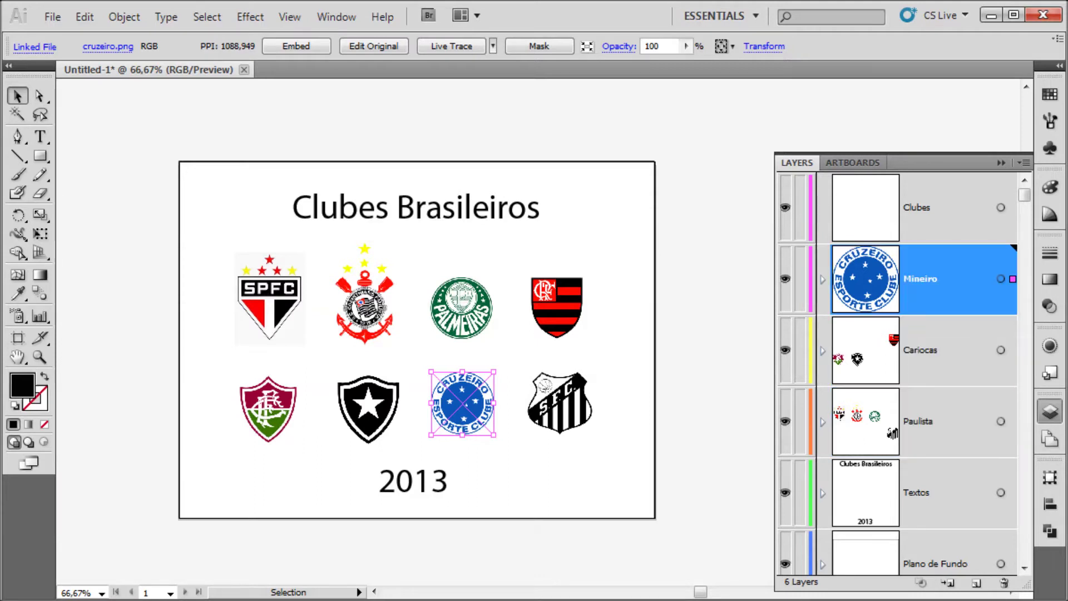
pyautogui.click(946, 350)
pyautogui.click(946, 421)
pyautogui.click(946, 279)
pyautogui.click(945, 208)
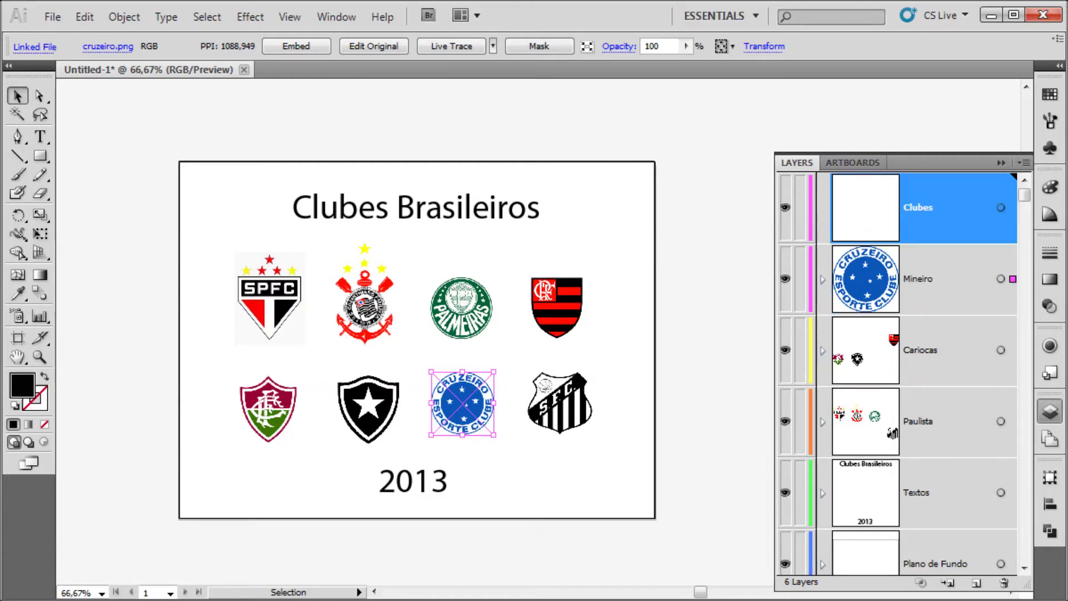
# - Select the Mineiro, Cariocas and Paulista layers together and move them into the Clubes layer as sublayers
pyautogui.click(946, 279)
pyautogui.keyDown('shift'); pyautogui.click(946, 421); pyautogui.keyUp('shift')
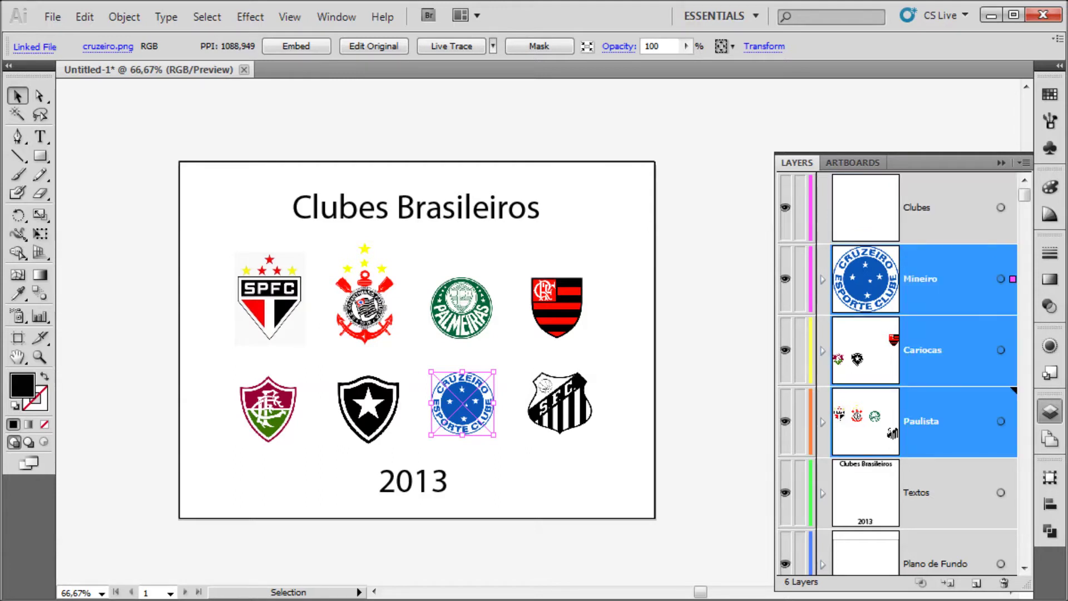
pyautogui.click(946, 208)
pyautogui.click(946, 279)
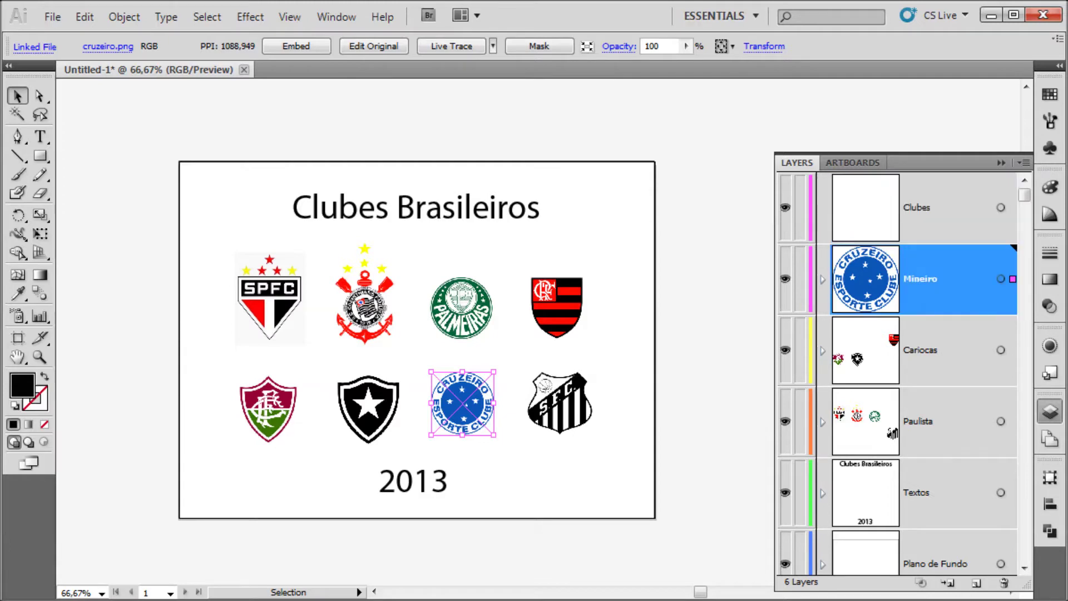
pyautogui.keyDown('shift'); pyautogui.click(946, 421); pyautogui.keyUp('shift')
pyautogui.click(946, 279)
pyautogui.click(946, 350)
pyautogui.click(945, 492)
pyautogui.click(946, 279)
pyautogui.keyDown('shift'); pyautogui.click(941, 421); pyautogui.keyUp('shift')
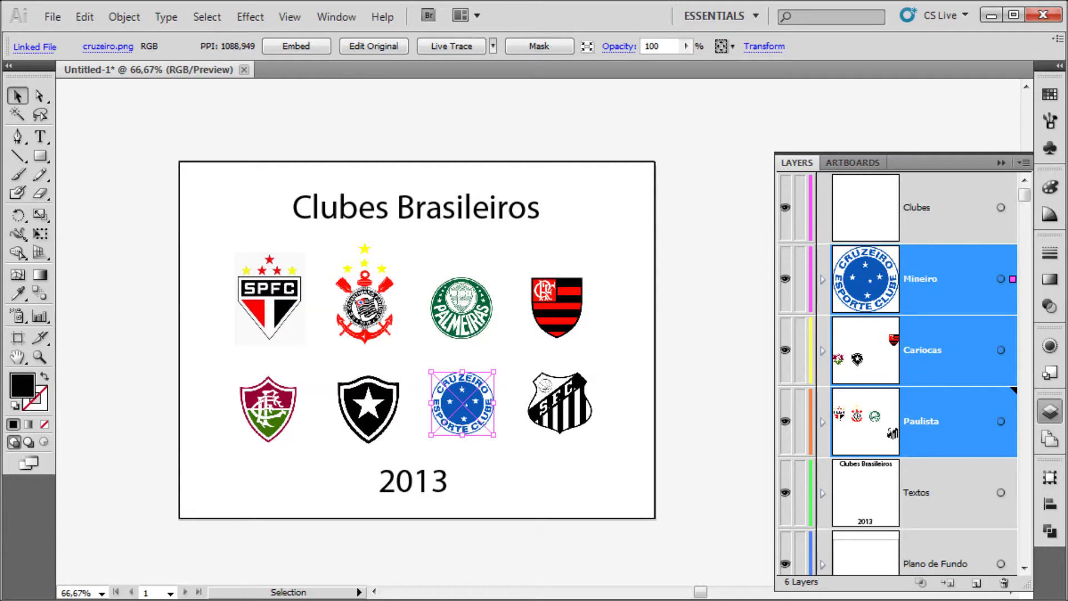
pyautogui.moveTo(940, 421); pyautogui.dragTo(924, 207)
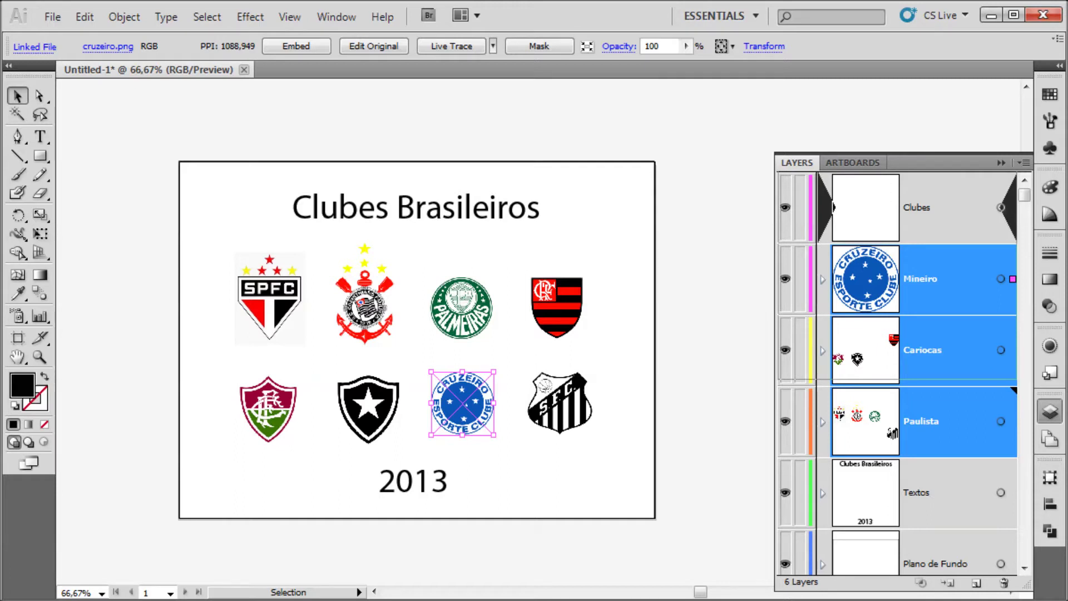
pyautogui.moveTo(923, 207); pyautogui.dragTo(924, 207)
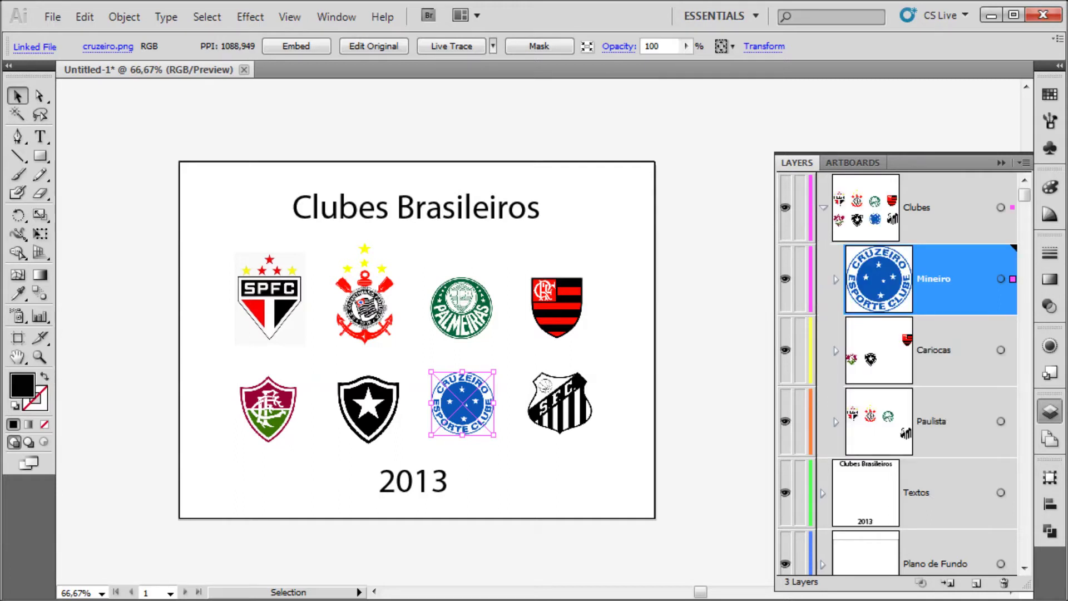
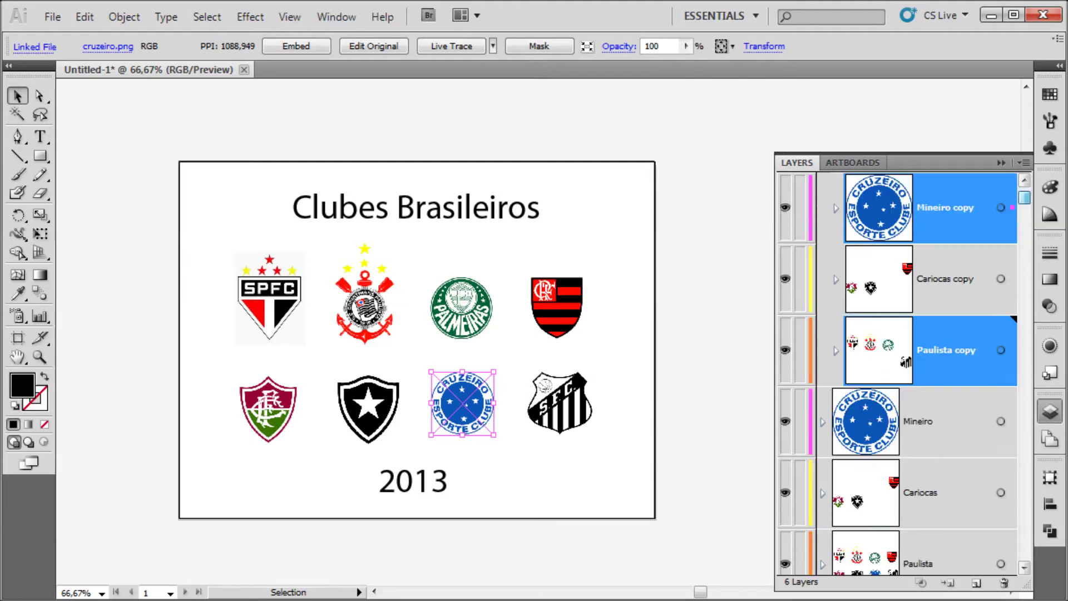
# - Add the Cariocas copy, Mineiro copy and Paulista copy sublayers to the selection one by one, then remove each from it
pyautogui.click(940, 493)
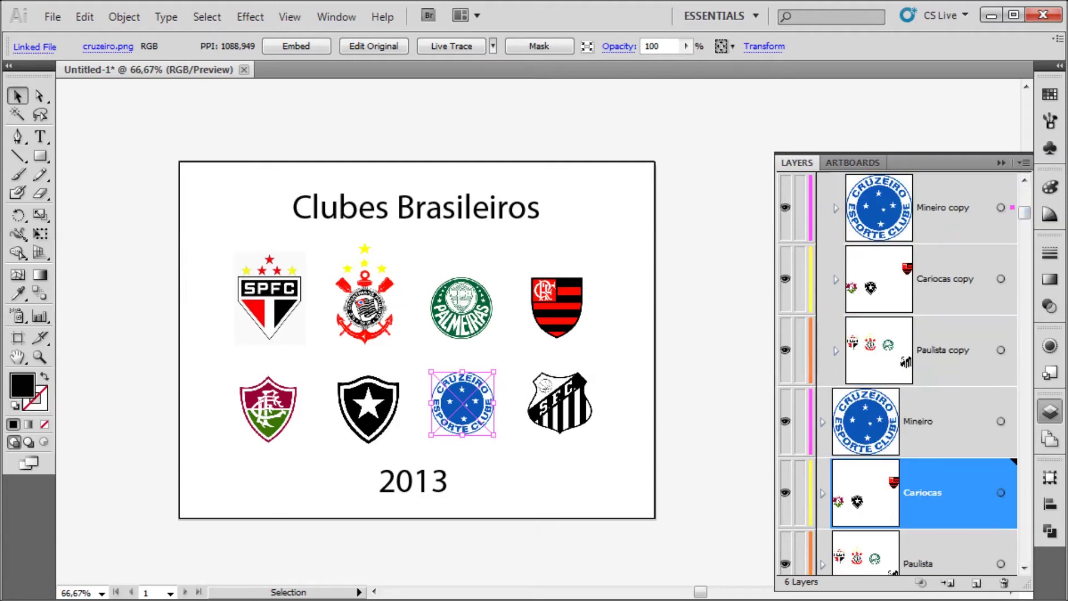
pyautogui.keyDown('ctrl'); pyautogui.click(940, 559); pyautogui.keyUp('ctrl')
pyautogui.click(945, 280)
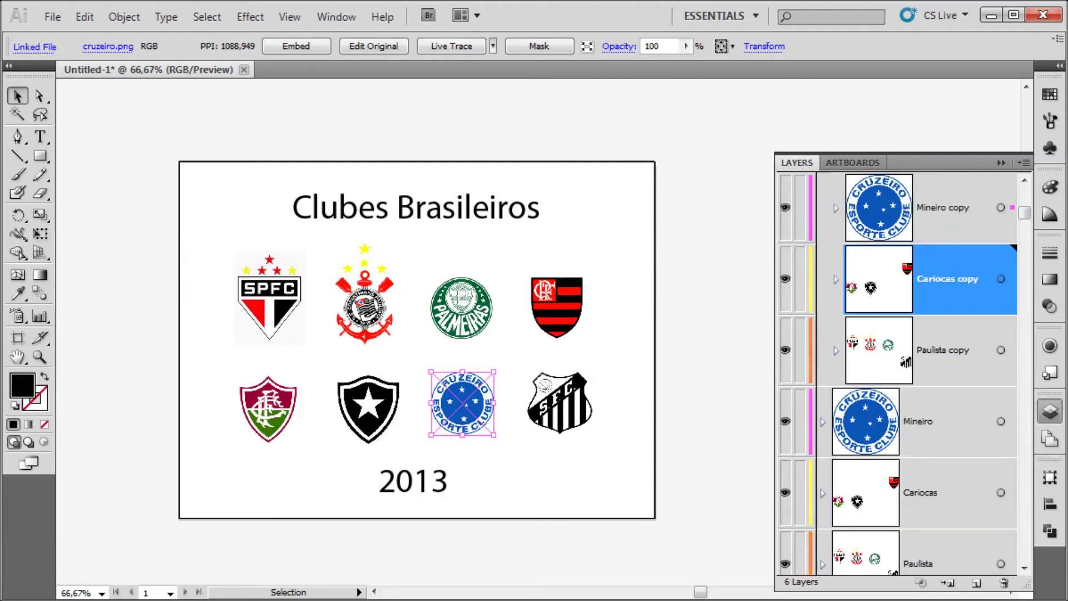
pyautogui.keyDown('ctrl'); pyautogui.click(946, 208); pyautogui.keyUp('ctrl')
pyautogui.keyDown('ctrl'); pyautogui.click(946, 351); pyautogui.keyUp('ctrl')
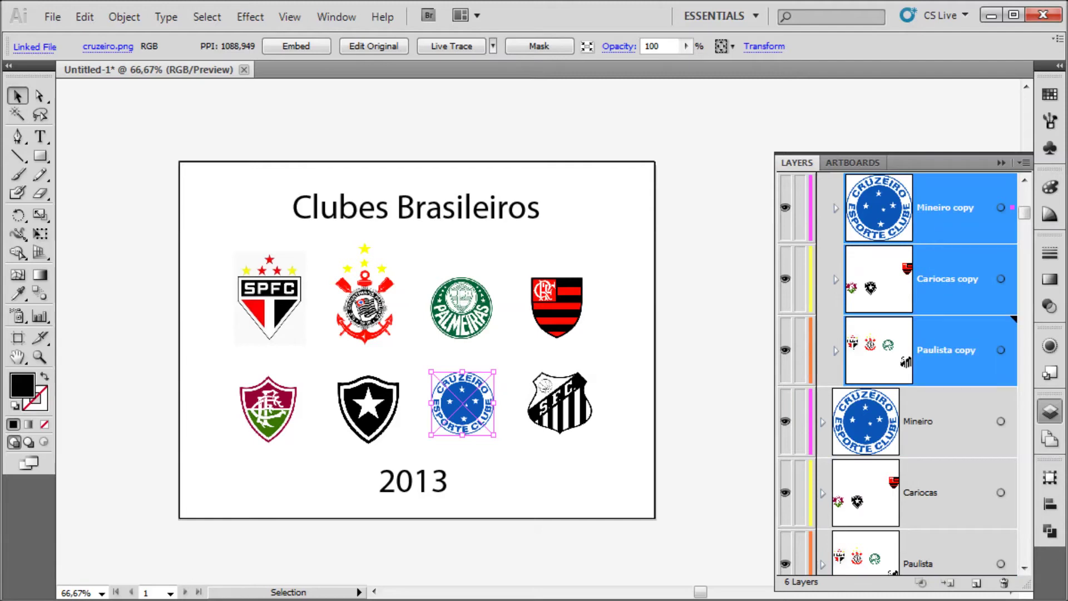
pyautogui.keyDown('ctrl'); pyautogui.click(946, 280); pyautogui.keyUp('ctrl')
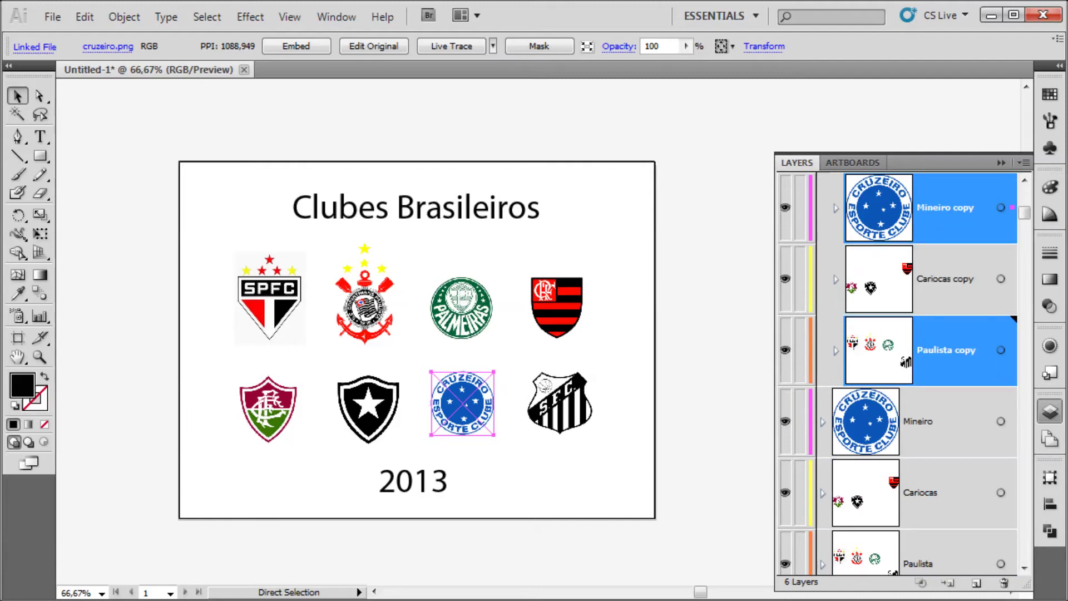
pyautogui.keyDown('ctrl'); pyautogui.click(946, 350); pyautogui.keyUp('ctrl')
pyautogui.keyDown('ctrl'); pyautogui.click(946, 208); pyautogui.keyUp('ctrl')
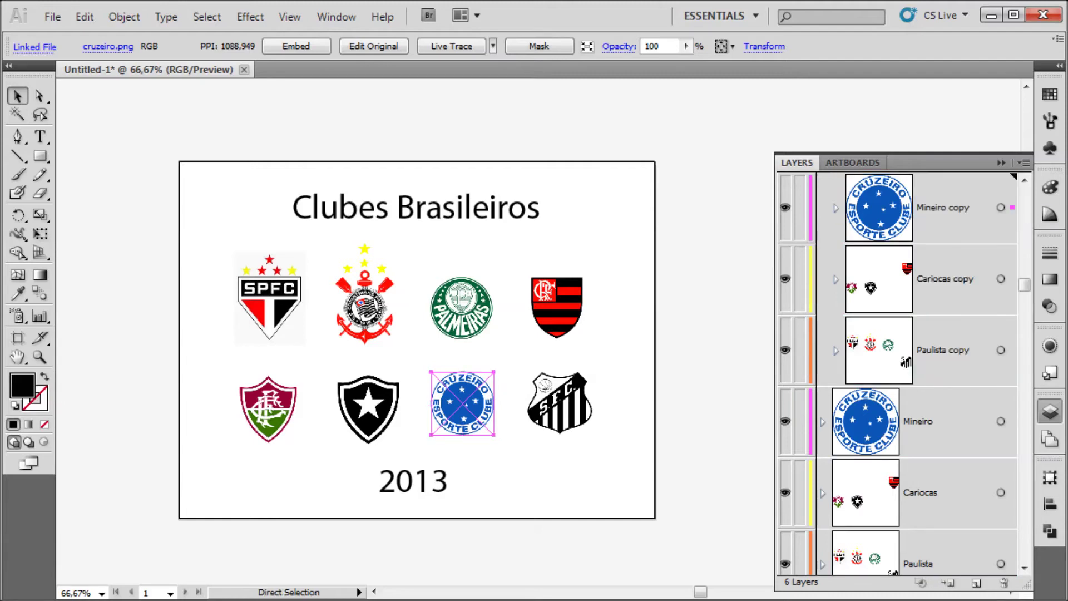
# - Select the continuous range of sublayers from Mineiro copy to Paulista copy
pyautogui.moveTo(1025, 278); pyautogui.dragTo(1024, 263)
pyautogui.click(951, 209)
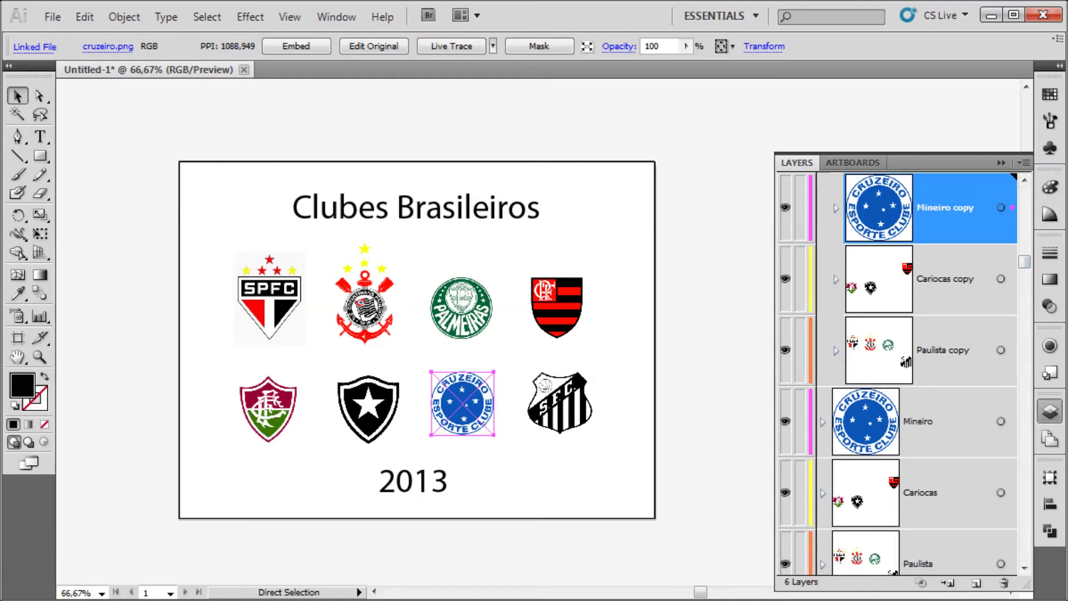
pyautogui.keyDown('shift'); pyautogui.click(951, 350); pyautogui.keyUp('shift')
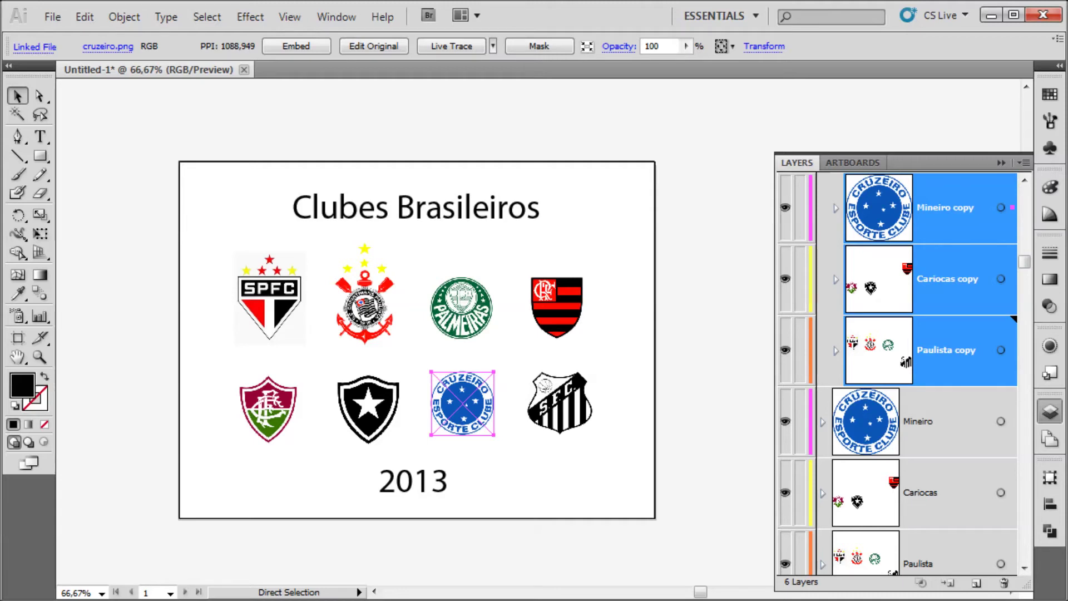
pyautogui.keyDown('shift'); pyautogui.click(951, 208); pyautogui.keyUp('shift')
pyautogui.keyDown('shift'); pyautogui.click(952, 350); pyautogui.keyUp('shift')
pyautogui.click(946, 421)
pyautogui.click(951, 350)
pyautogui.click(952, 208)
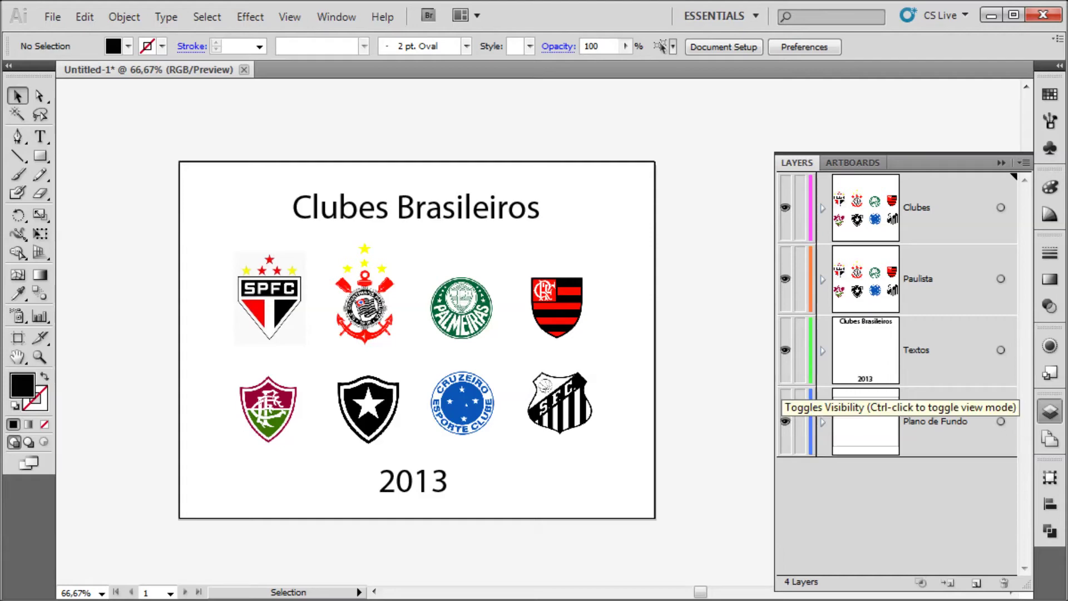
# - Hide every layer except Plano de Fundo, select its background rectangle, and lock the Plano de Fundo layer
pyautogui.click(786, 422)
pyautogui.click(785, 421)
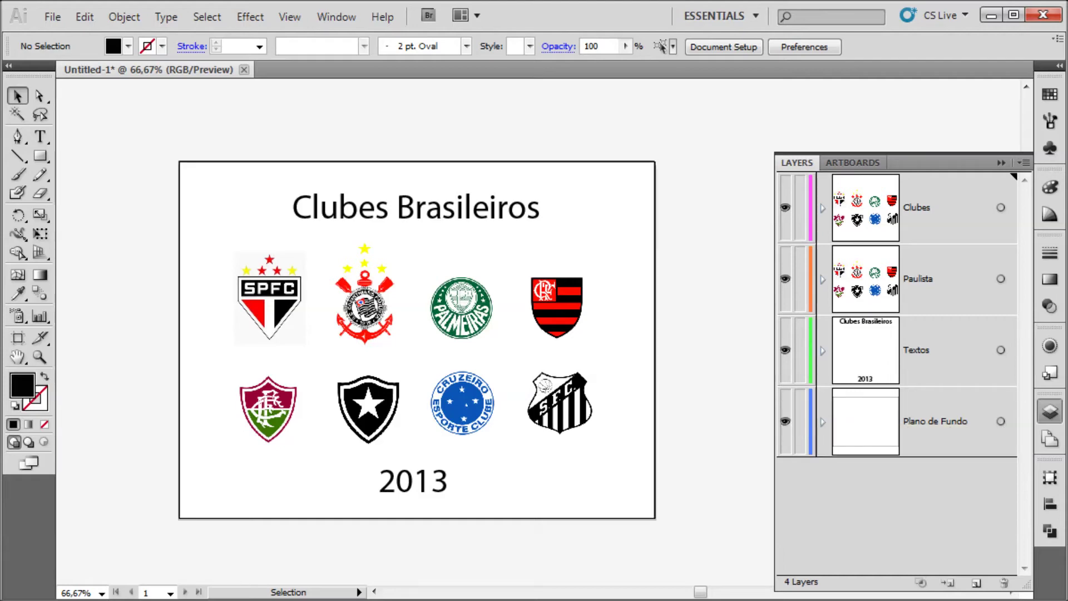
pyautogui.keyDown('alt'); pyautogui.click(785, 422); pyautogui.keyUp('alt')
pyautogui.click(416, 337)
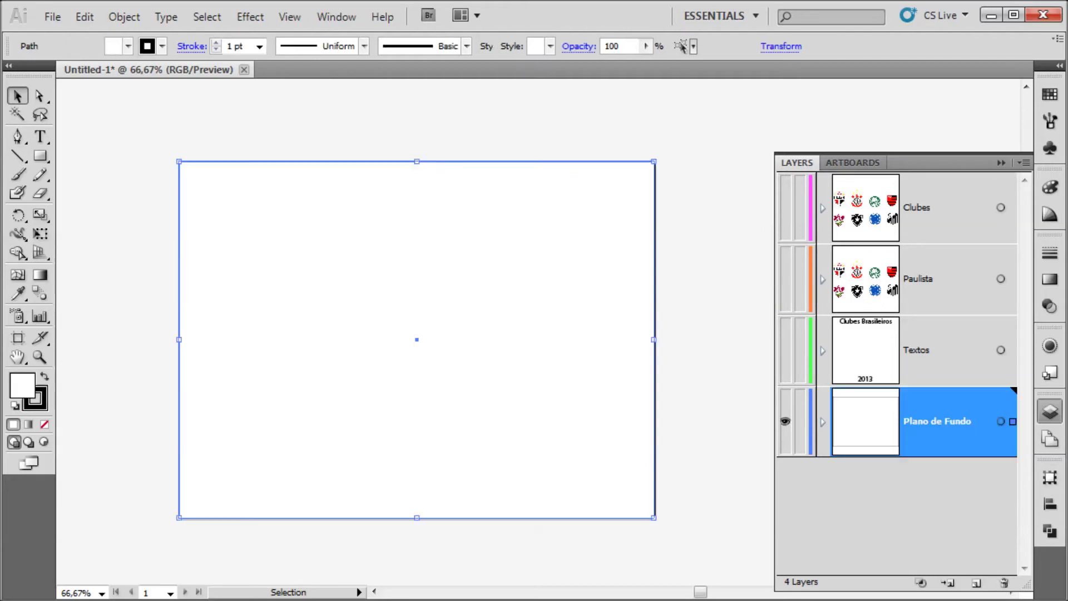
pyautogui.click(800, 422)
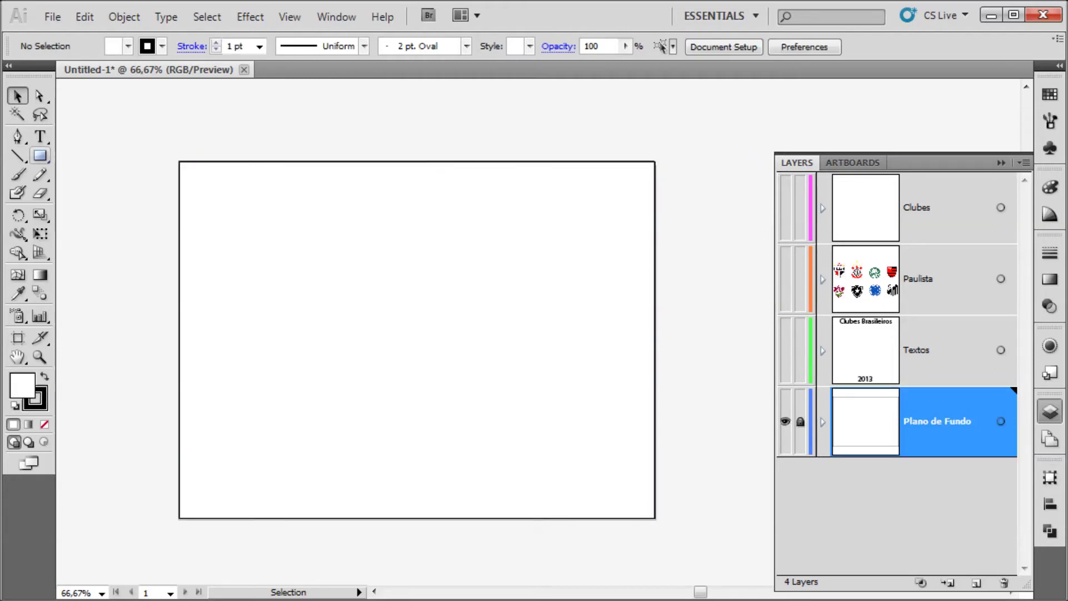
# - Unlock the Plano de Fundo layer and draw a square with the Rectangle tool in the artboard's upper-left area
pyautogui.press('m')
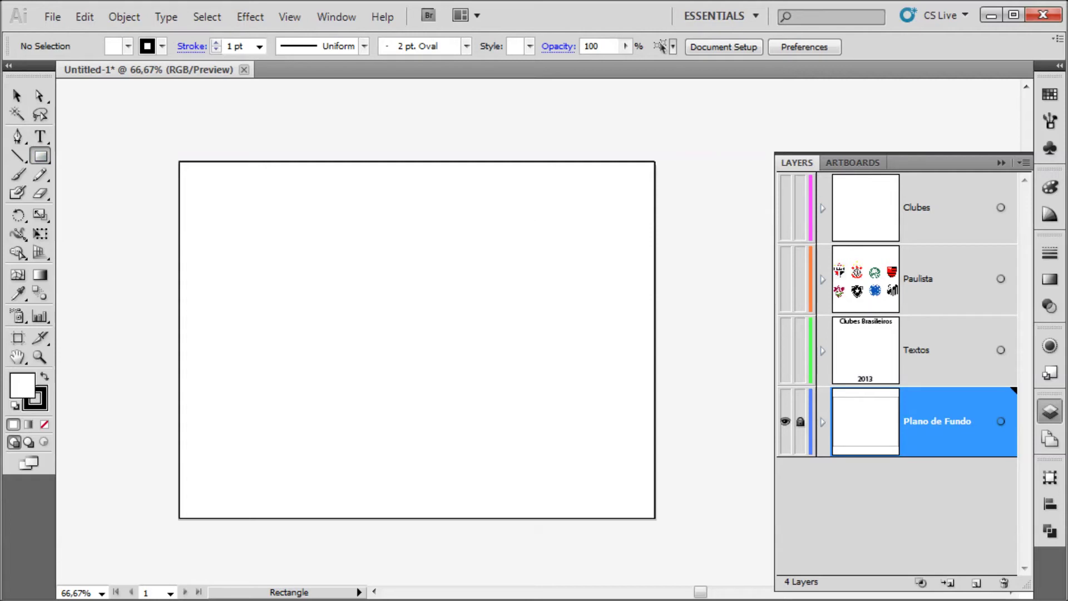
pyautogui.click(800, 422)
pyautogui.moveTo(228, 206); pyautogui.dragTo(358, 338)
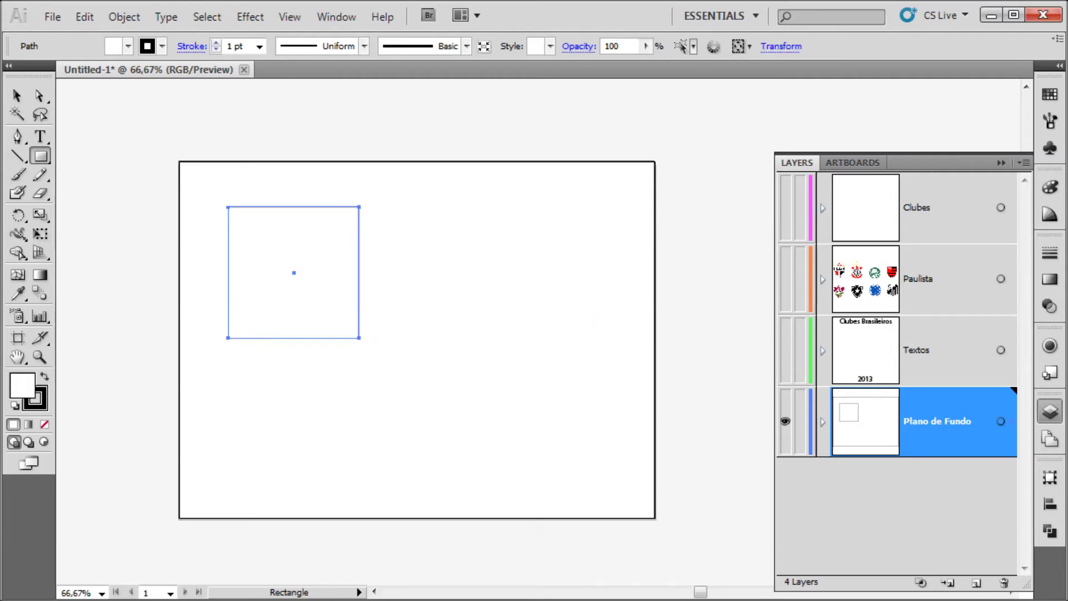
# - Give the new square a yellow fill and a blue 8 pt stroke, then deselect it
pyautogui.click(16, 95)
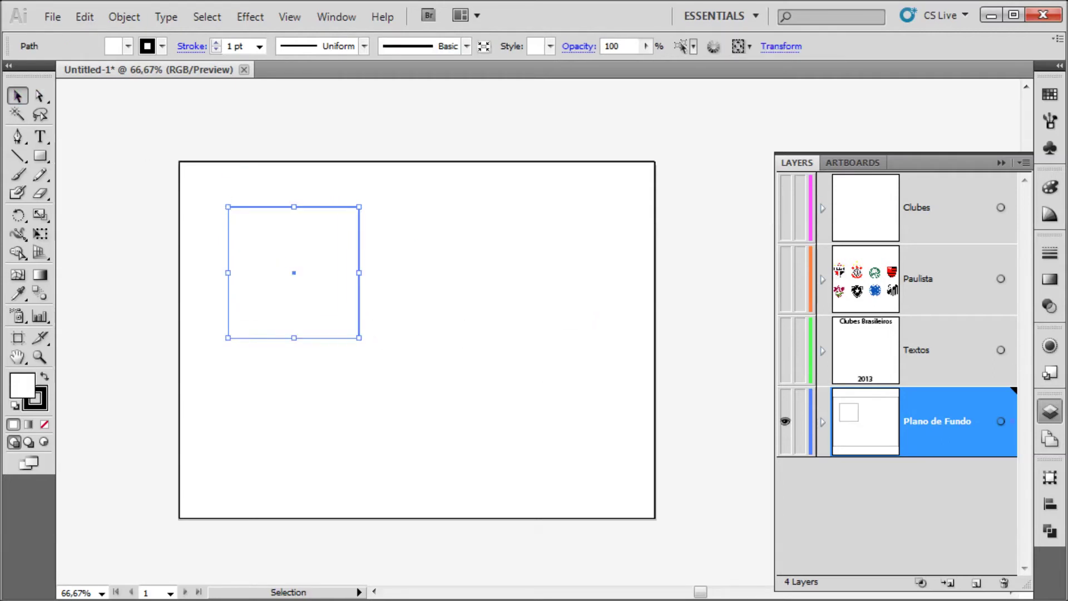
pyautogui.click(127, 46)
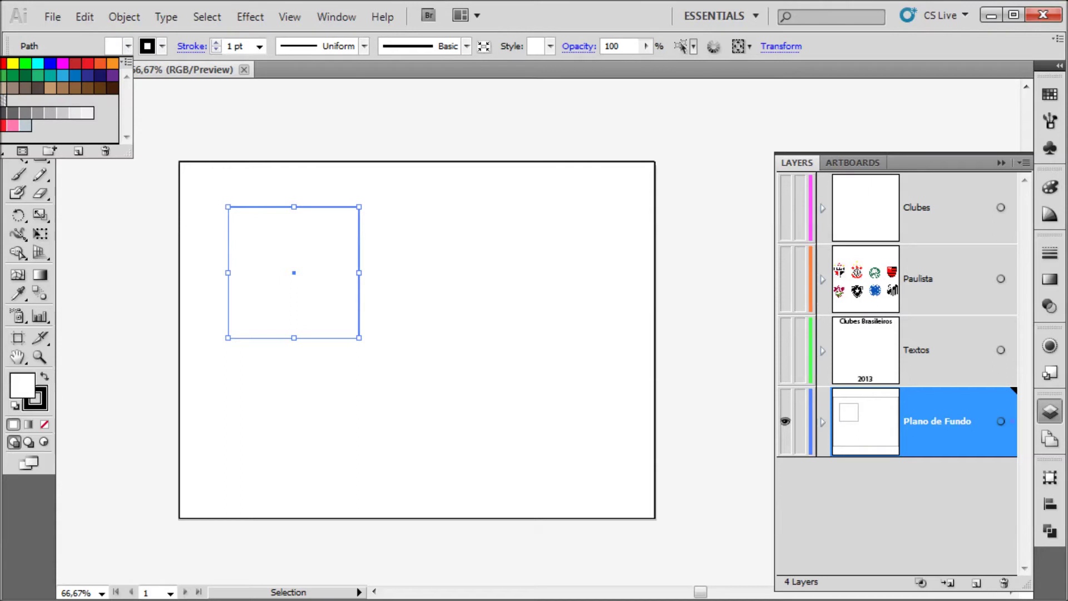
pyautogui.click(13, 63)
pyautogui.click(162, 46)
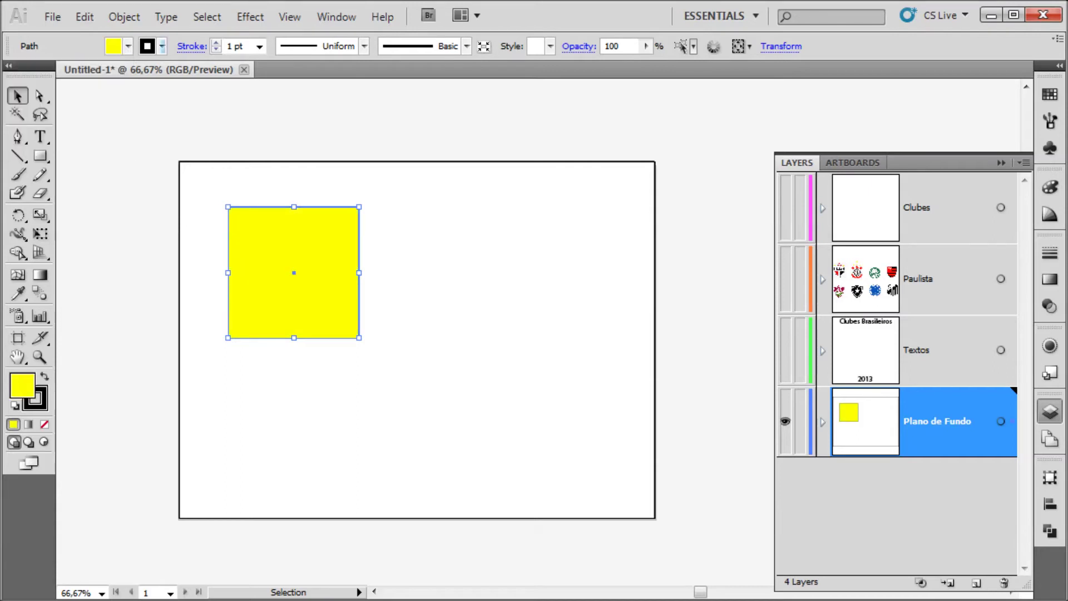
pyautogui.click(162, 46)
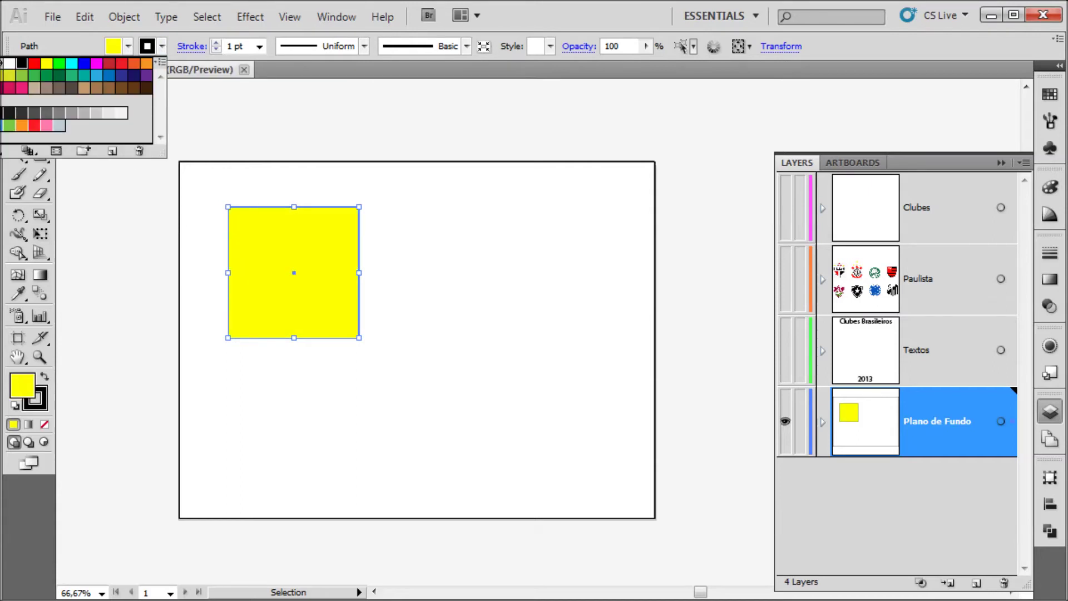
pyautogui.click(84, 63)
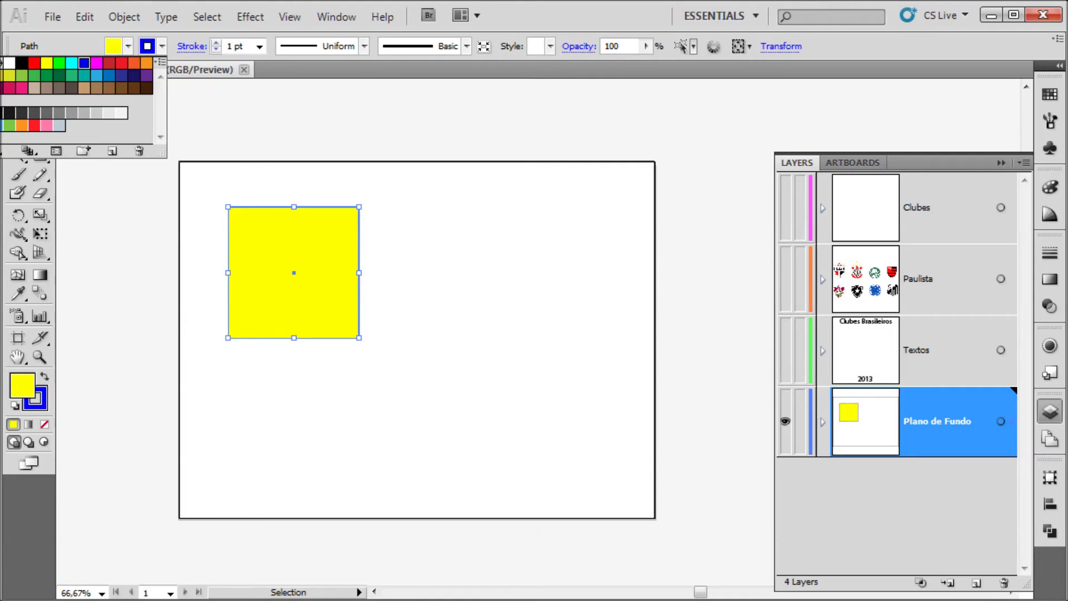
pyautogui.click(260, 46)
pyautogui.click(259, 47)
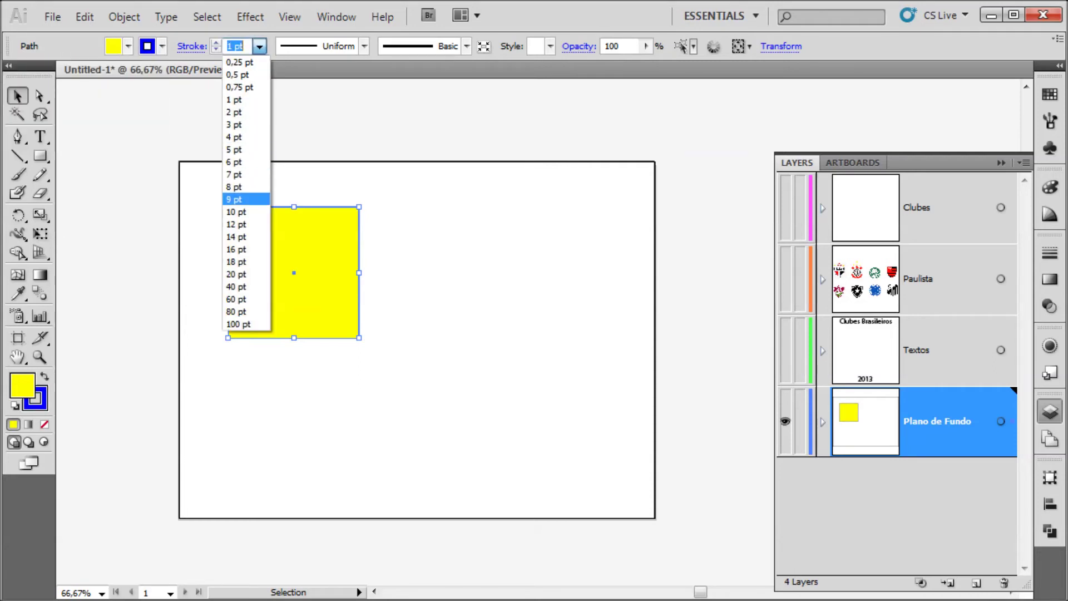
pyautogui.click(233, 187)
pyautogui.click(417, 336)
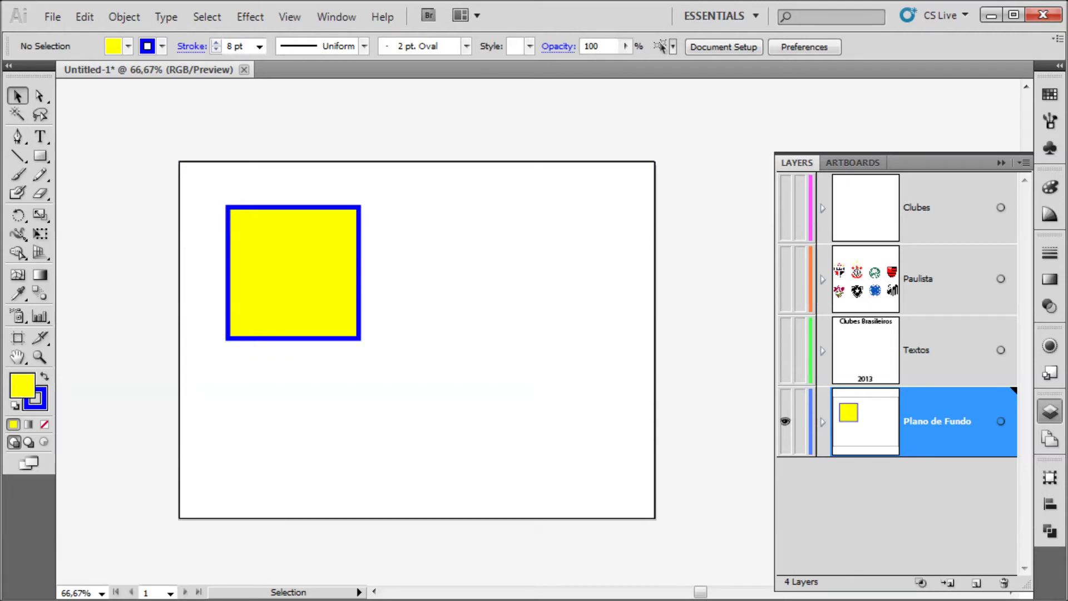
# - Create a new layer above Clubes and cut and paste the yellow square onto it, placing it in the artboard's upper-left area
pyautogui.click(945, 207)
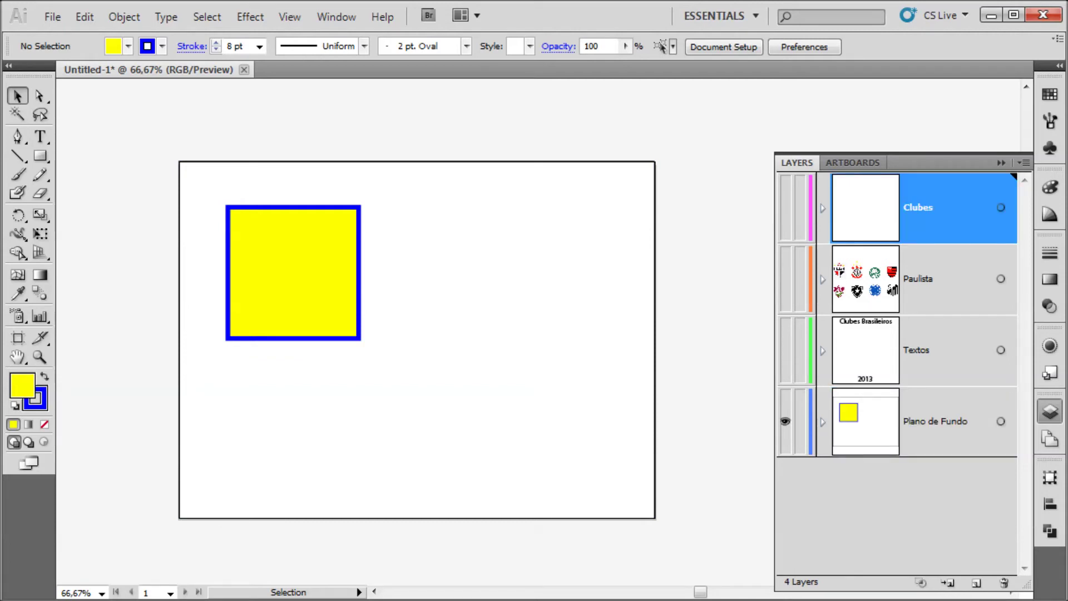
pyautogui.click(976, 583)
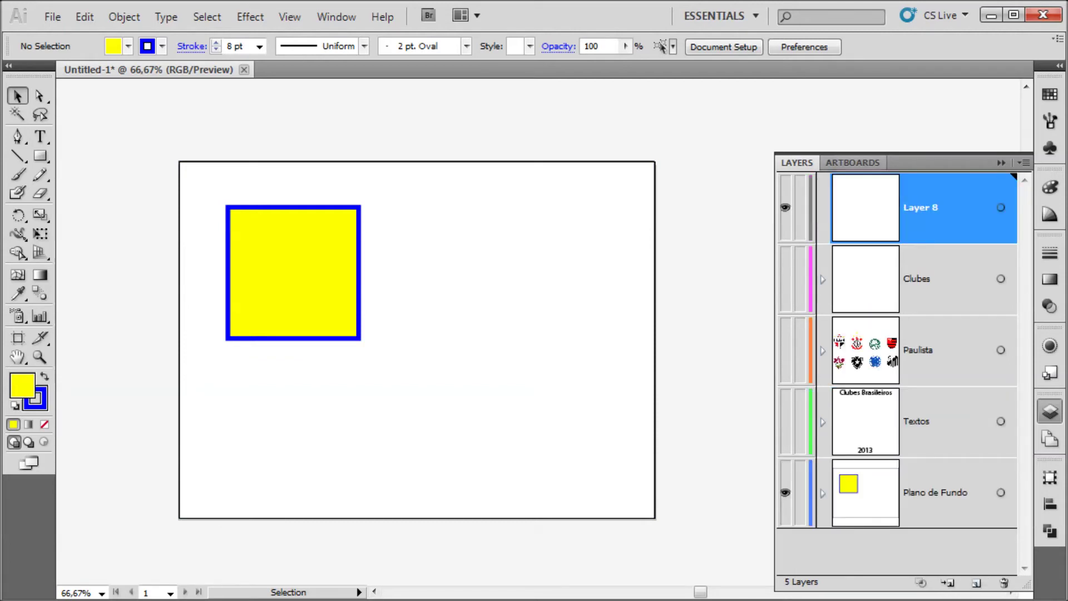
pyautogui.click(292, 272)
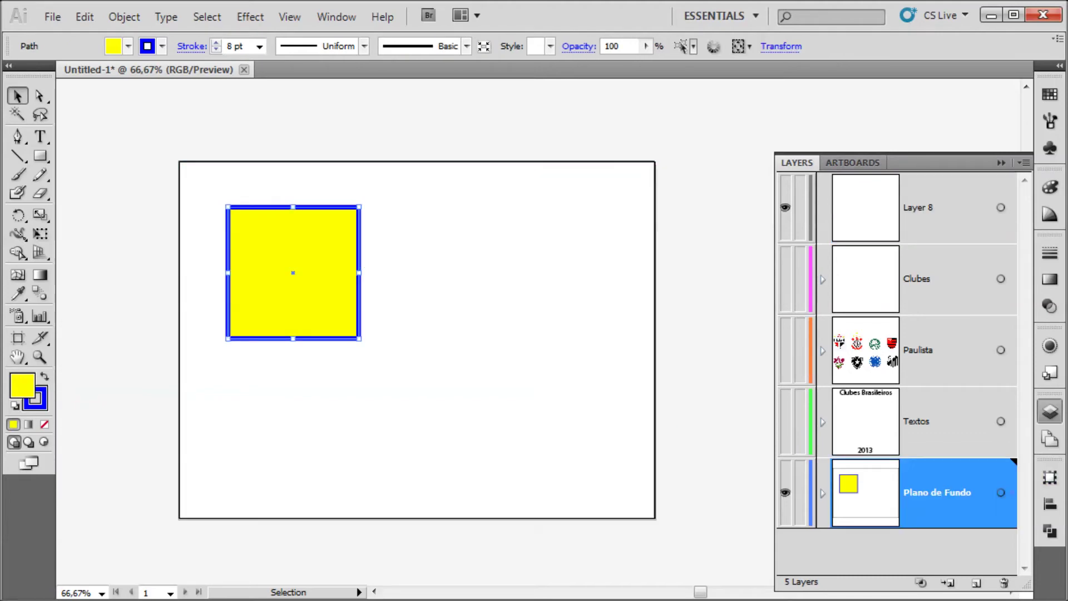
pyautogui.hotkey('ctrl', 'a')
pyautogui.click(357, 336)
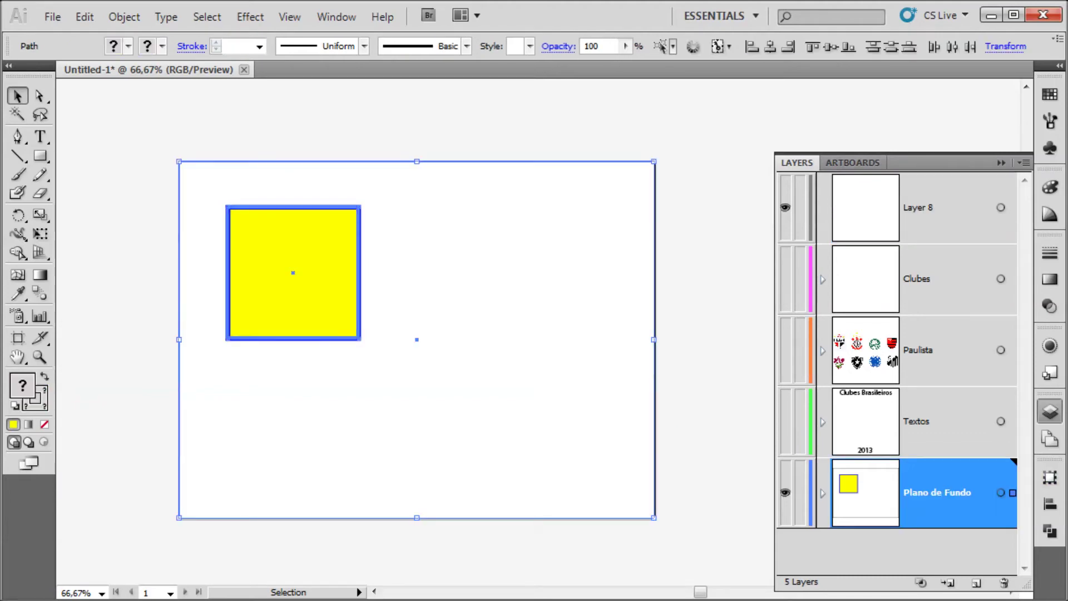
pyautogui.hotkey('ctrl', 'shift', 'a')
pyautogui.click(306, 337)
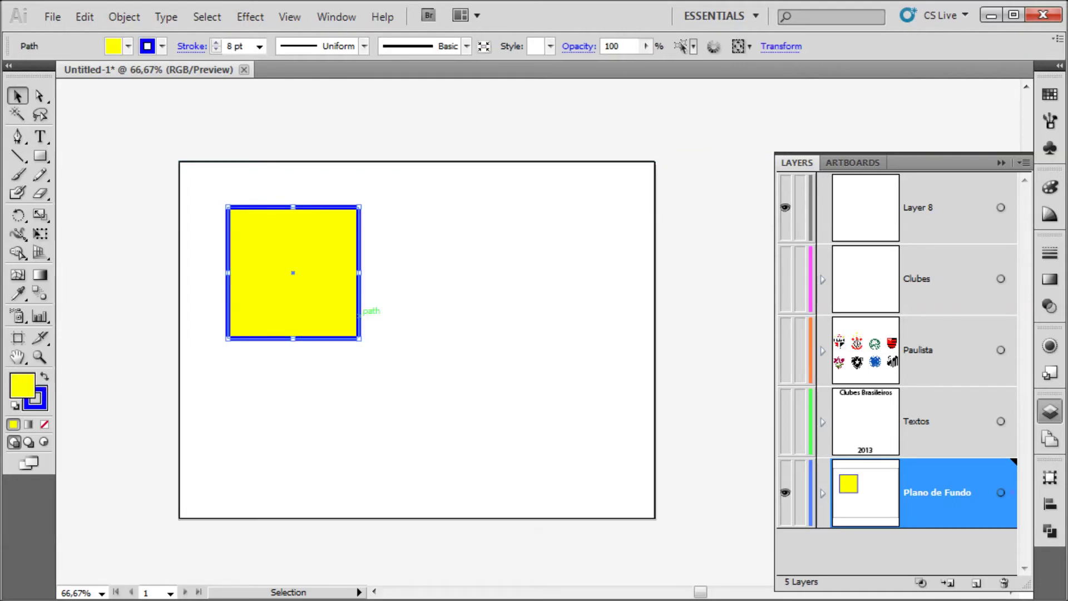
pyautogui.hotkey('ctrl', 'x')
pyautogui.click(417, 339)
pyautogui.hotkey('ctrl', 'v')
pyautogui.moveTo(556, 392); pyautogui.dragTo(316, 326)
pyautogui.hotkey('ctrl', 'shift', 'a')
# - Draw a second, smaller square beside the yellow one with a dark blue fill and an orange 1 pt stroke
pyautogui.press('m')
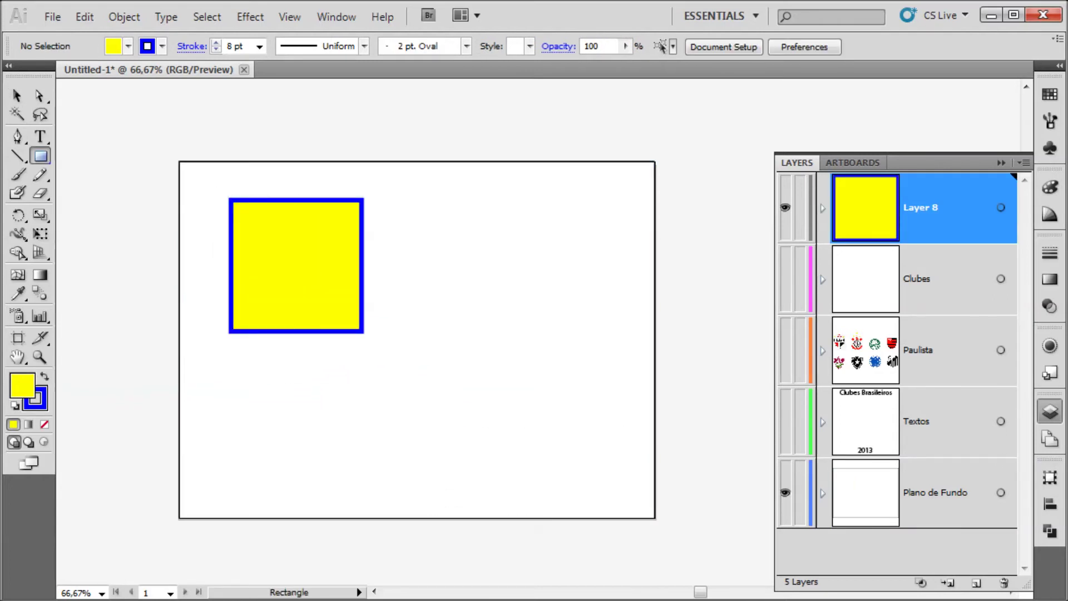
pyautogui.click(128, 46)
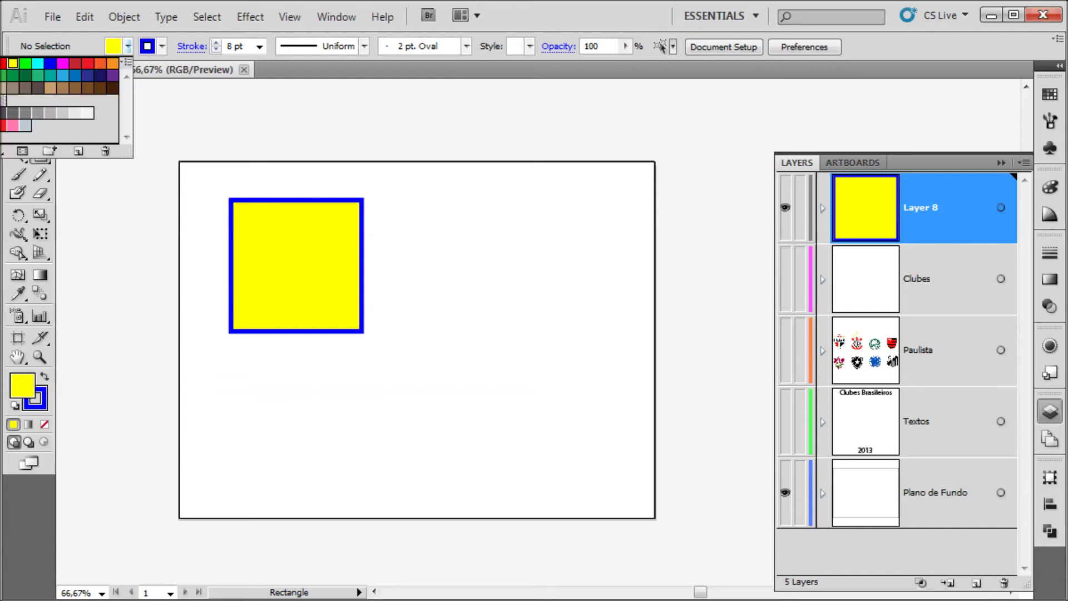
pyautogui.click(88, 76)
pyautogui.click(162, 47)
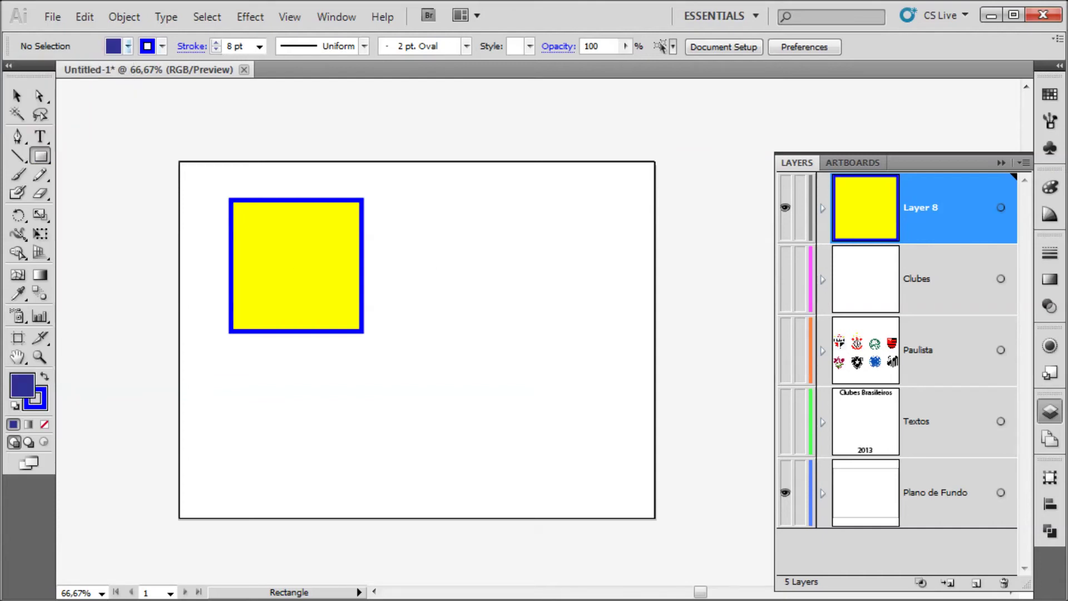
pyautogui.click(162, 47)
pyautogui.click(134, 64)
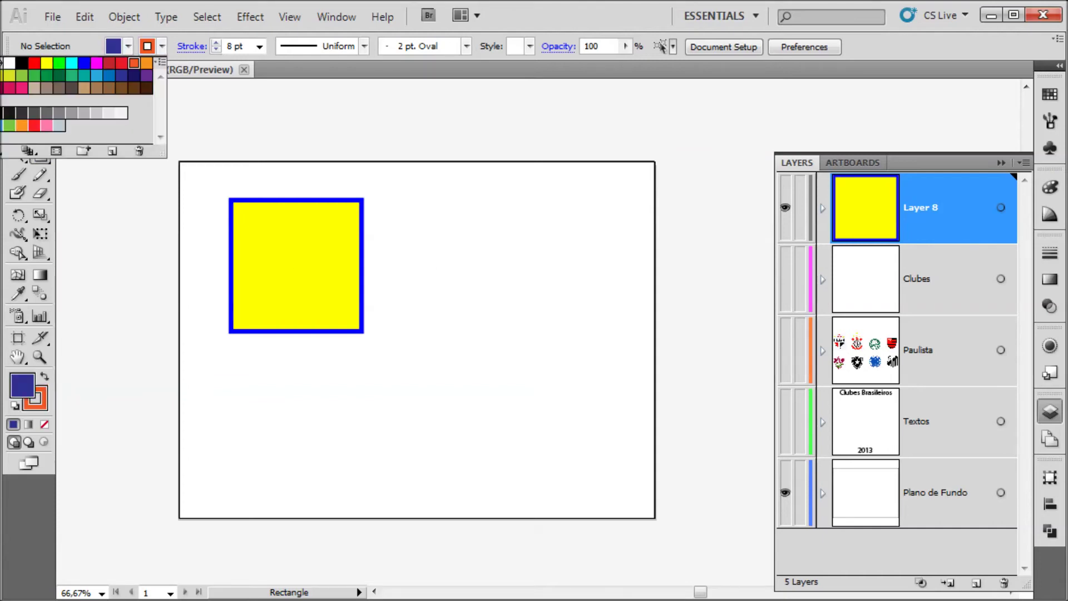
pyautogui.click(259, 46)
pyautogui.click(259, 46)
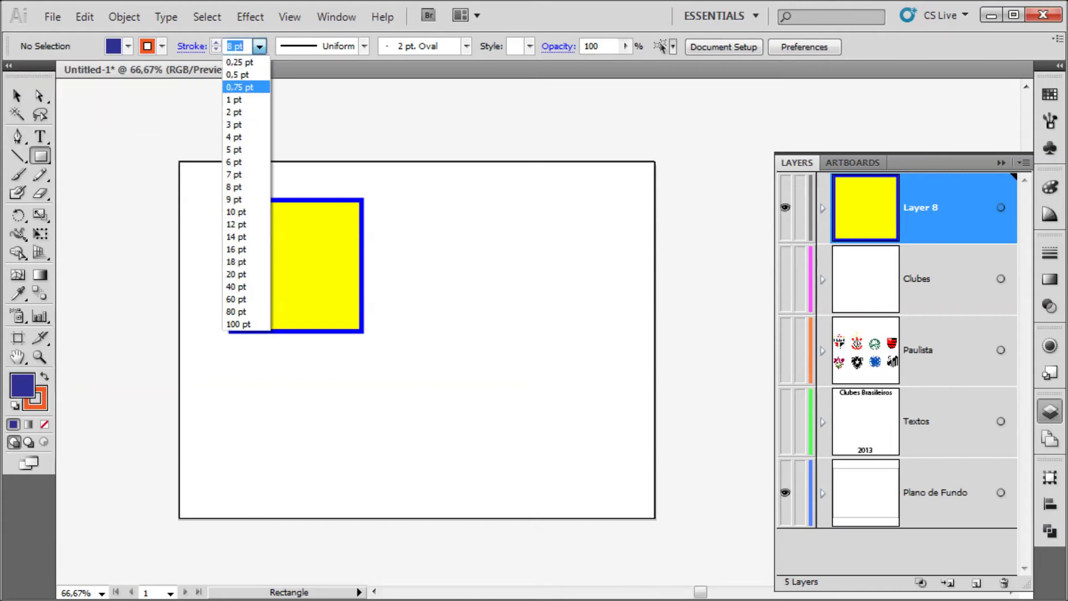
pyautogui.click(234, 99)
pyautogui.moveTo(429, 241)
pyautogui.mouseDown()
pyautogui.moveTo(505, 369)
pyautogui.moveTo(572, 383)
pyautogui.moveTo(537, 348)
pyautogui.mouseUp()
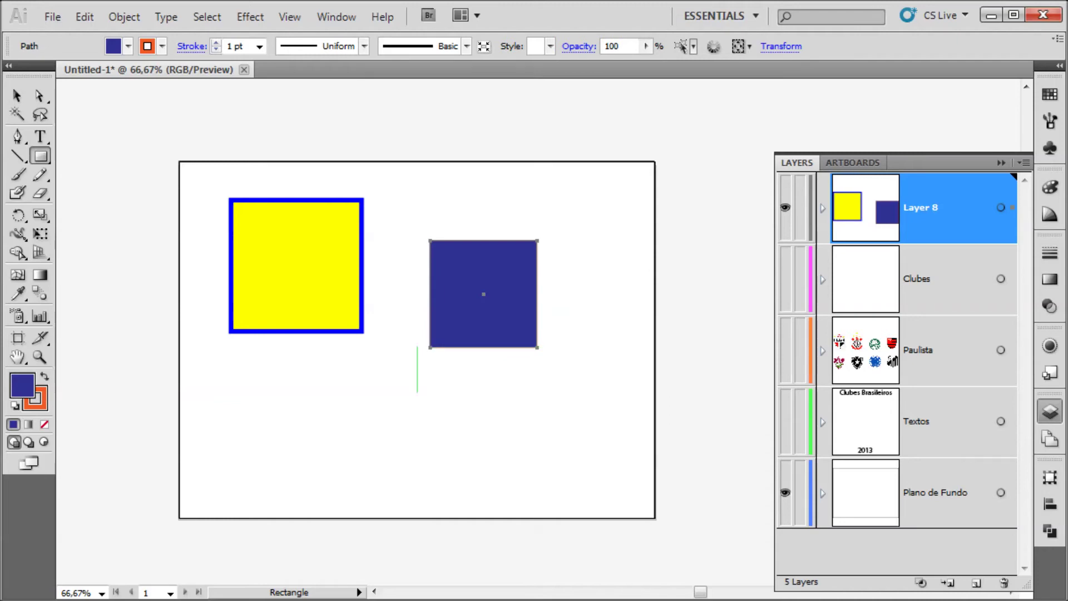
# - Recolour the second square with green fill #6BDB23 and dark brown stroke #38170D
pyautogui.click(17, 96)
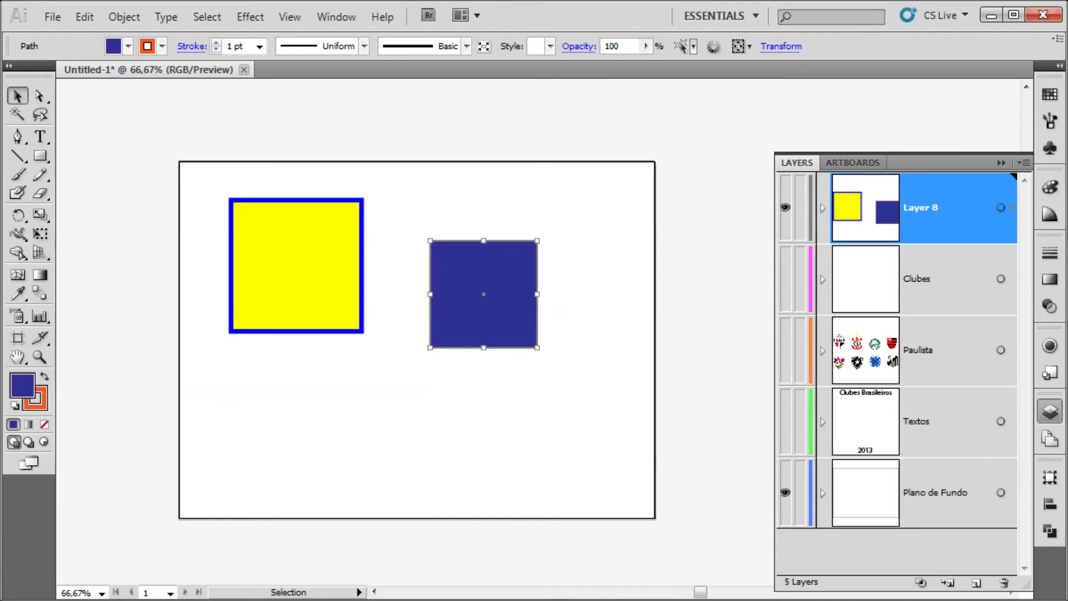
pyautogui.doubleClick(22, 385)
pyautogui.click(560, 364)
pyautogui.click(498, 229)
pyautogui.click(720, 201)
pyautogui.doubleClick(41, 404)
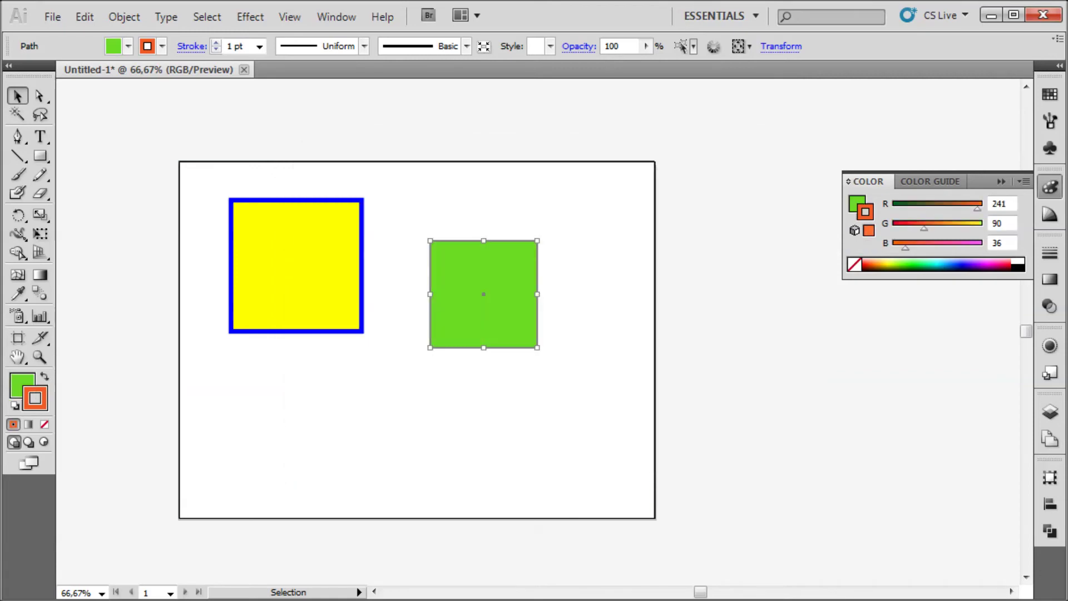
pyautogui.click(484, 373)
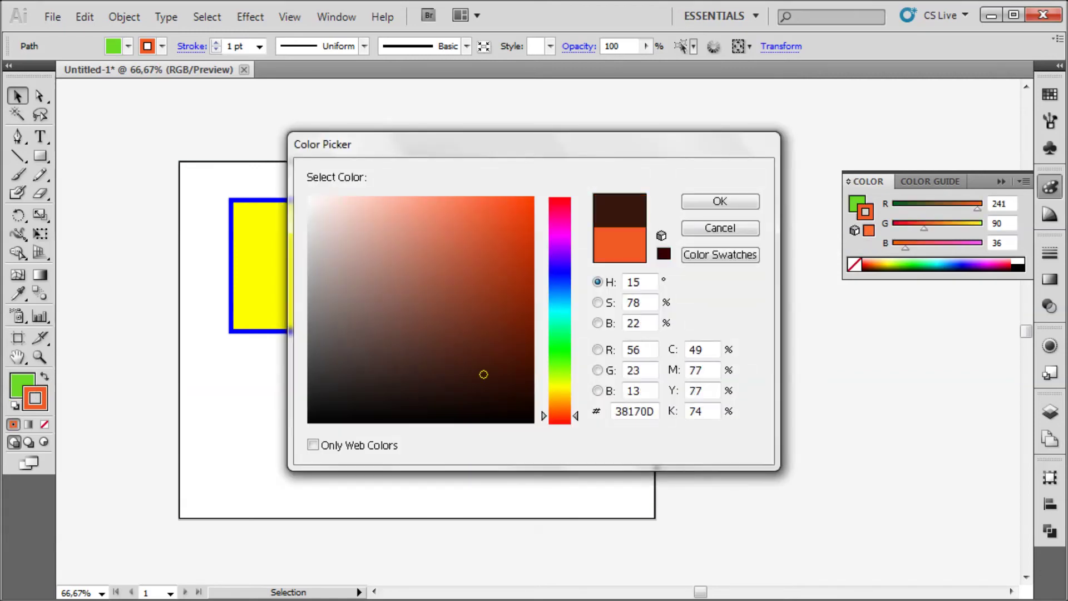
pyautogui.press('Return')
# - Draw a third square in the artboard's lower-left area and move it slightly up and to the right
pyautogui.press('m')
pyautogui.moveTo(250, 409); pyautogui.dragTo(355, 515)
pyautogui.click(17, 96)
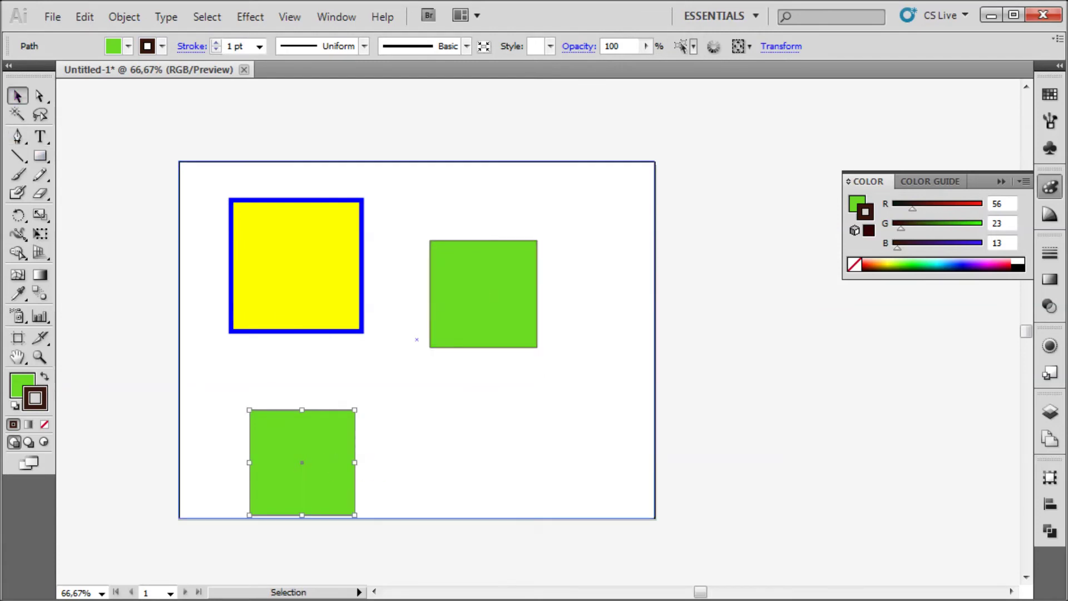
pyautogui.moveTo(355, 468); pyautogui.dragTo(390, 439)
pyautogui.hotkey('ctrl', 'shift', 'a')
# - Change the fill of the green square beside the yellow one to dark navy, RGB 41, 48, 89
pyautogui.click(482, 298)
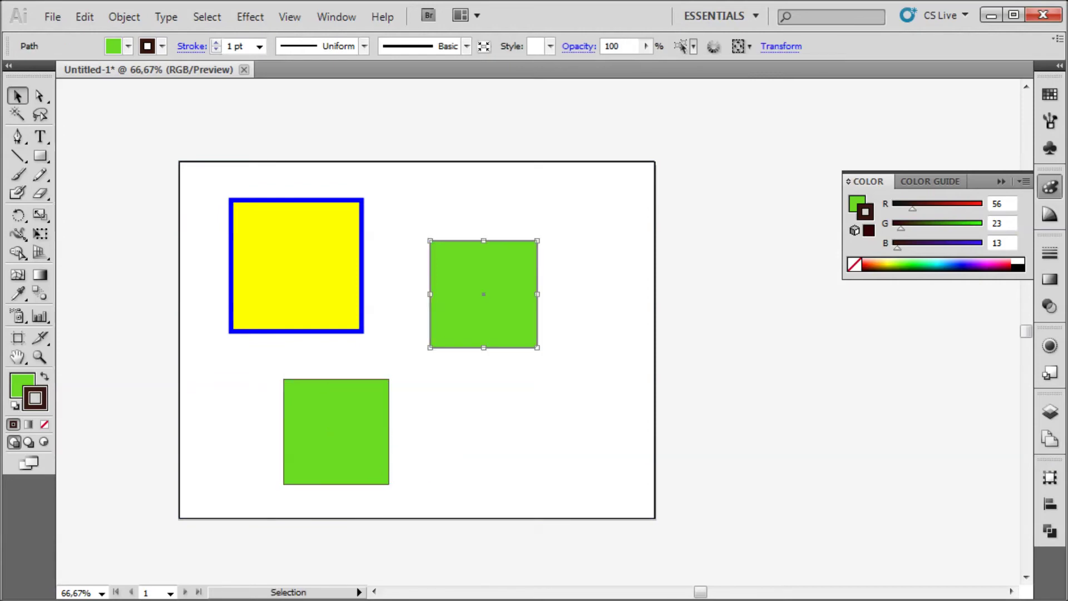
pyautogui.doubleClick(22, 385)
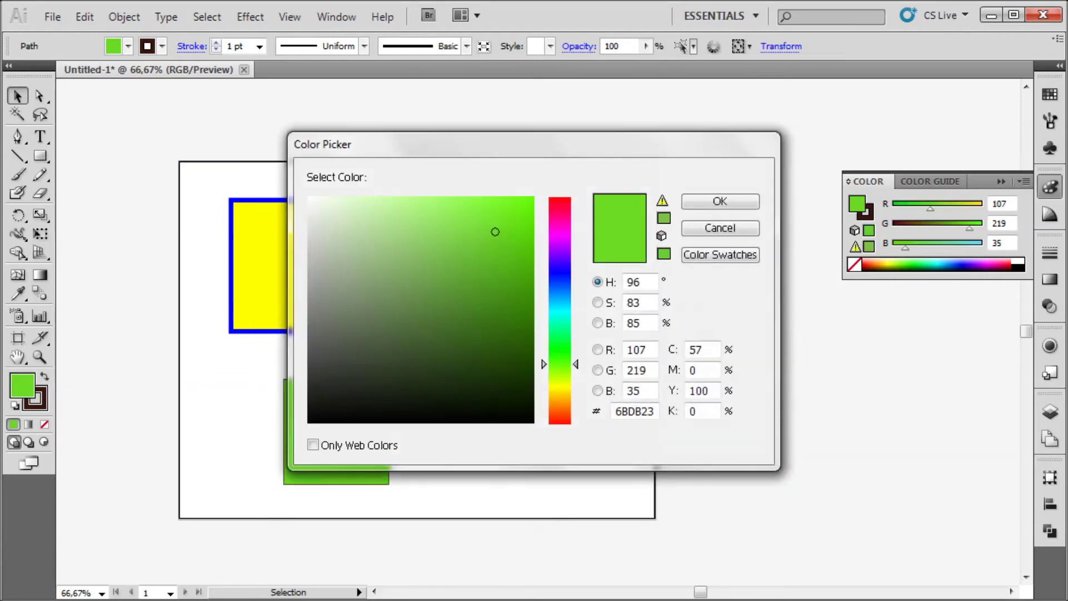
pyautogui.click(560, 278)
pyautogui.click(429, 272)
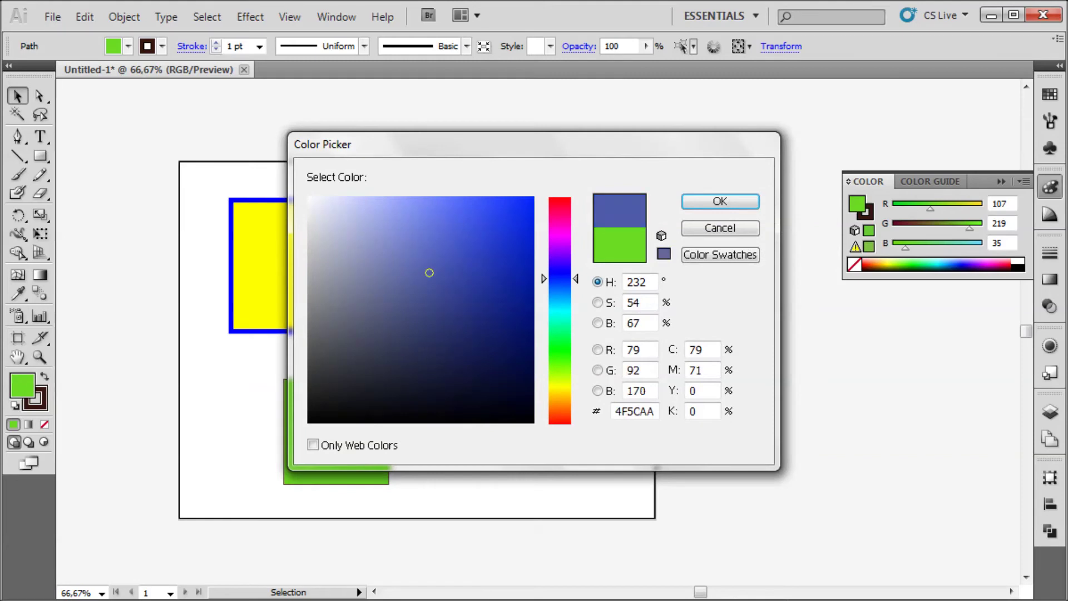
pyautogui.click(429, 345)
pyautogui.press('Return')
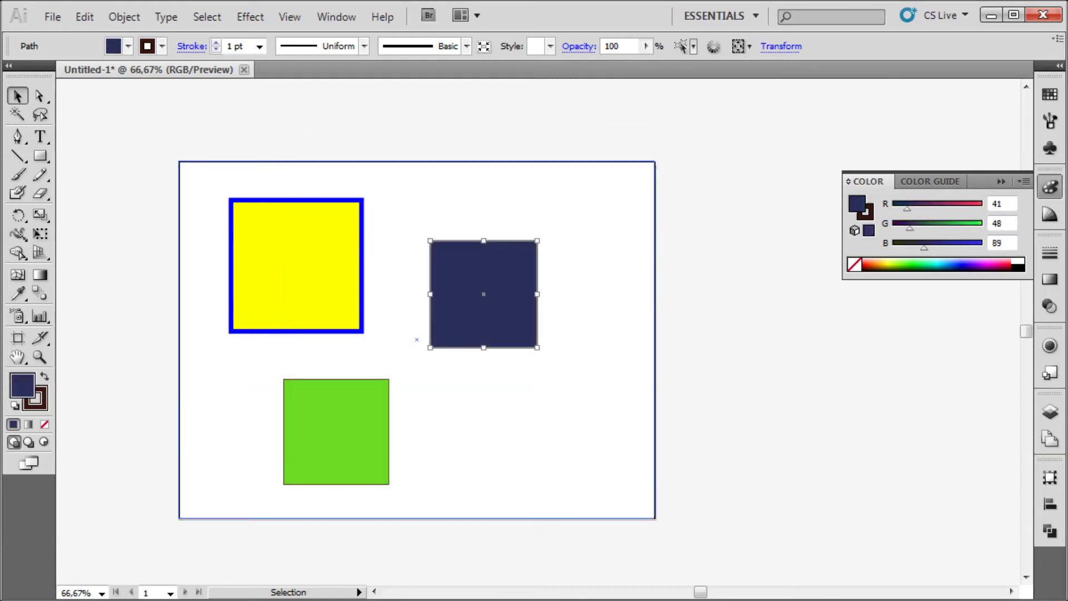
# - Give the navy square a purple 4 pt stroke
pyautogui.click(162, 46)
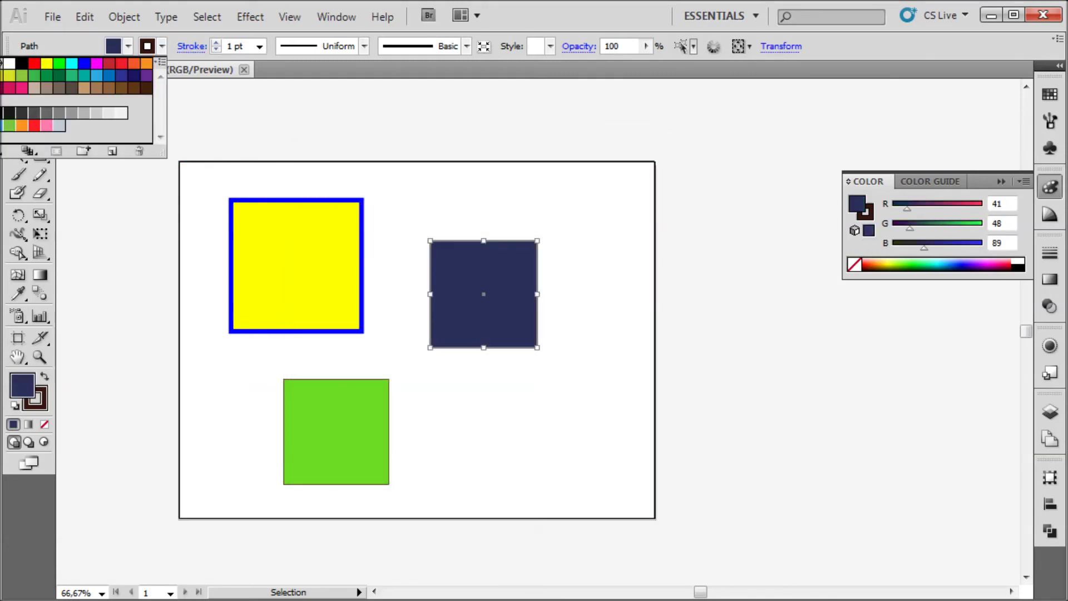
pyautogui.click(146, 63)
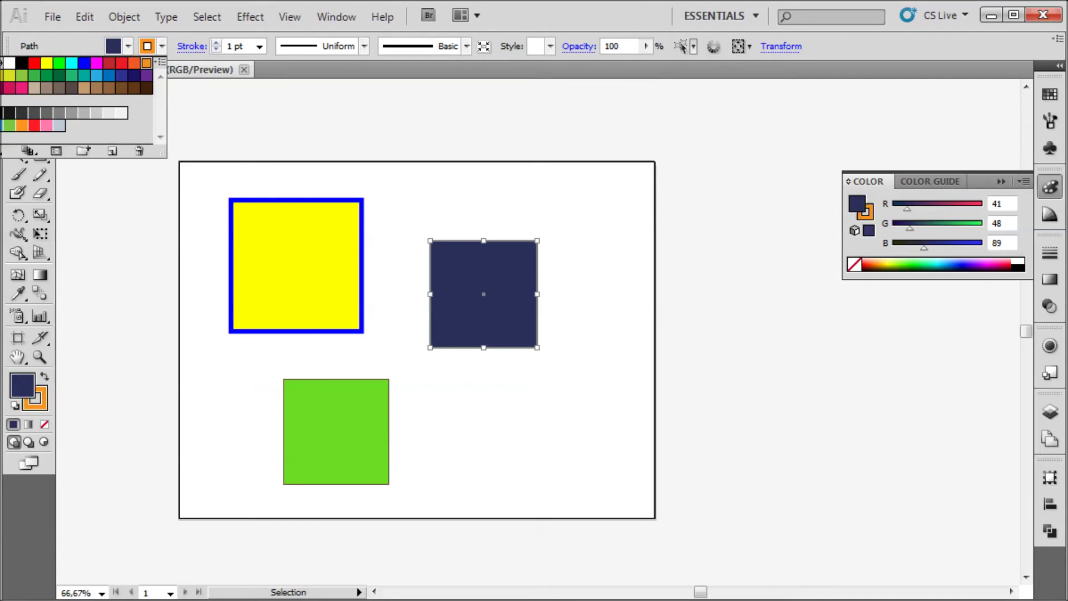
pyautogui.click(146, 76)
pyautogui.click(584, 390)
pyautogui.click(584, 390)
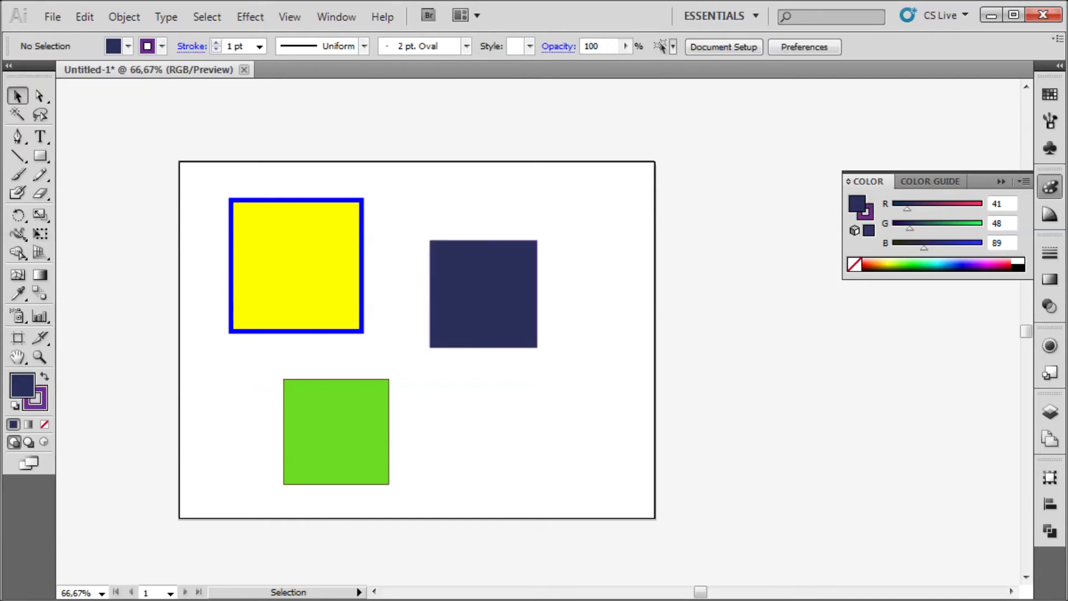
pyautogui.click(484, 293)
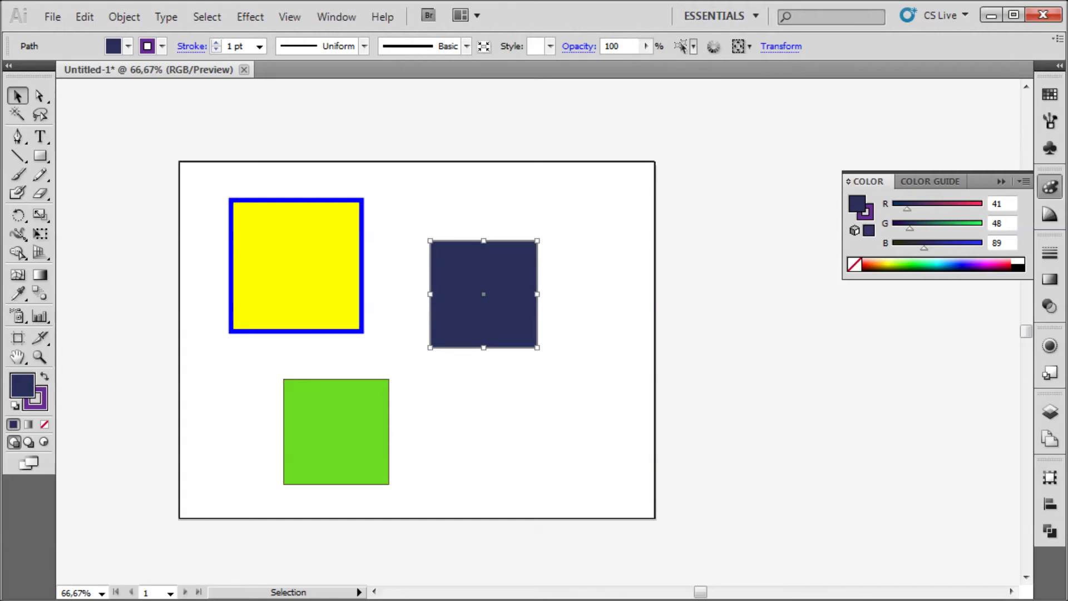
pyautogui.click(260, 46)
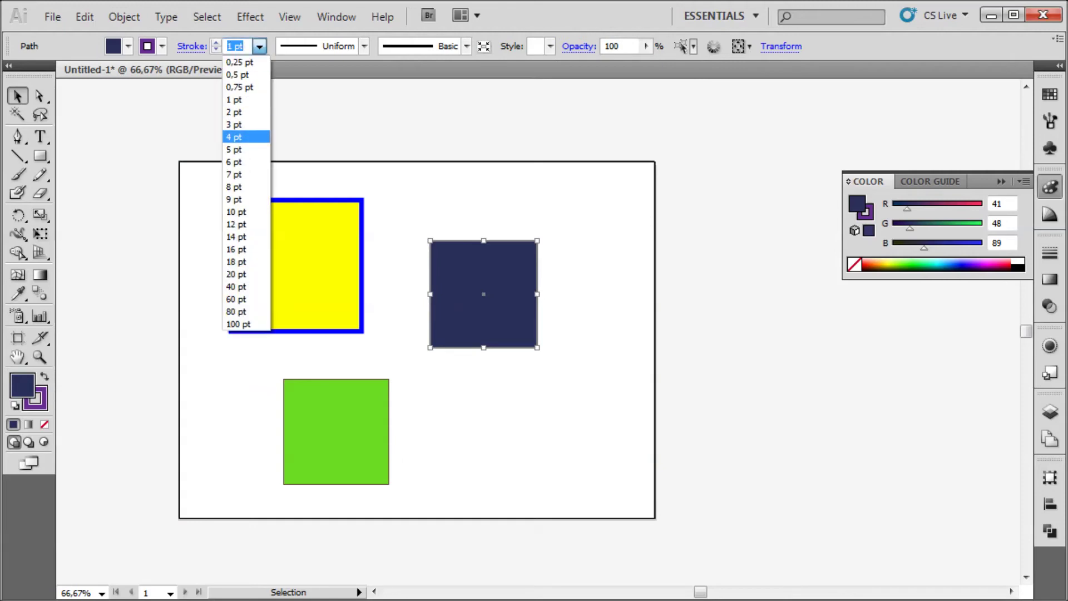
pyautogui.click(246, 137)
pyautogui.click(584, 362)
# - Set the green square's stroke weight to 4 pt and leave all objects deselected
pyautogui.click(336, 432)
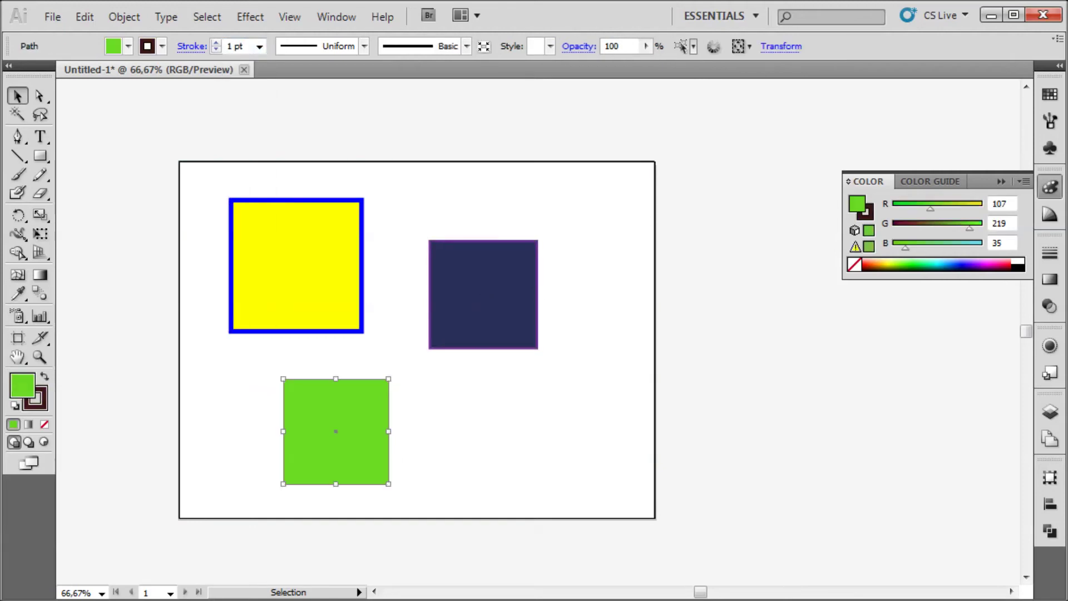
pyautogui.click(259, 46)
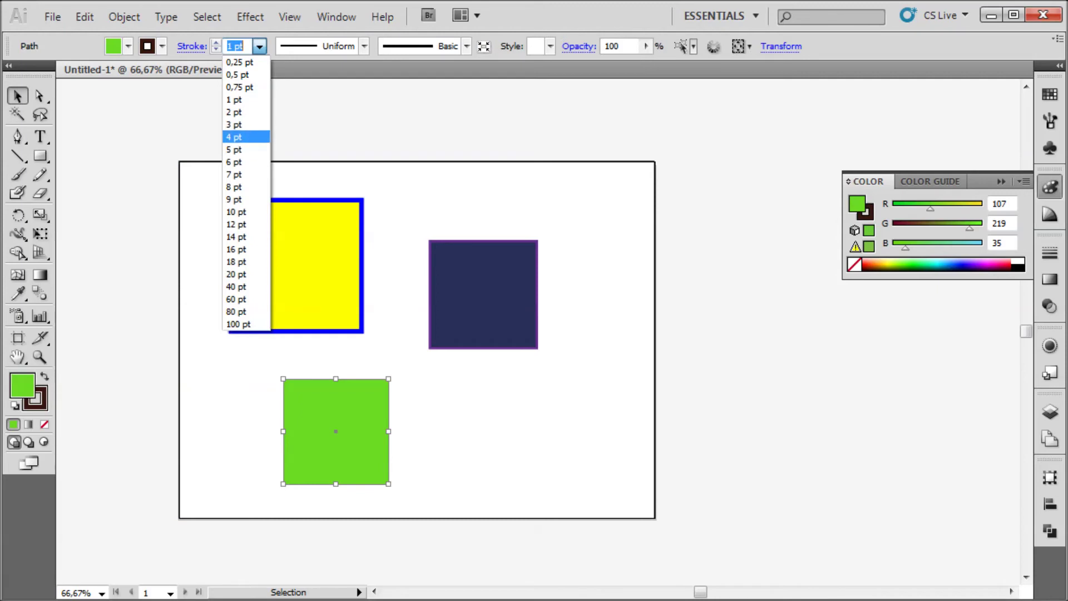
pyautogui.click(246, 137)
pyautogui.hotkey('ctrl', 'shift', 'a')
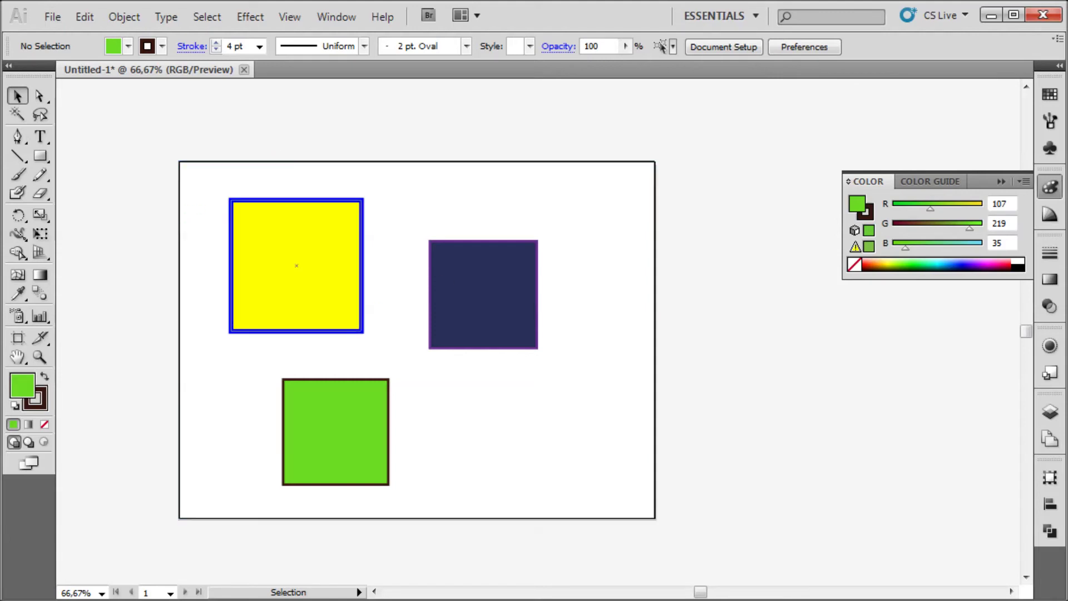
pyautogui.click(240, 200)
pyautogui.hotkey('ctrl', 'shift', 'a')
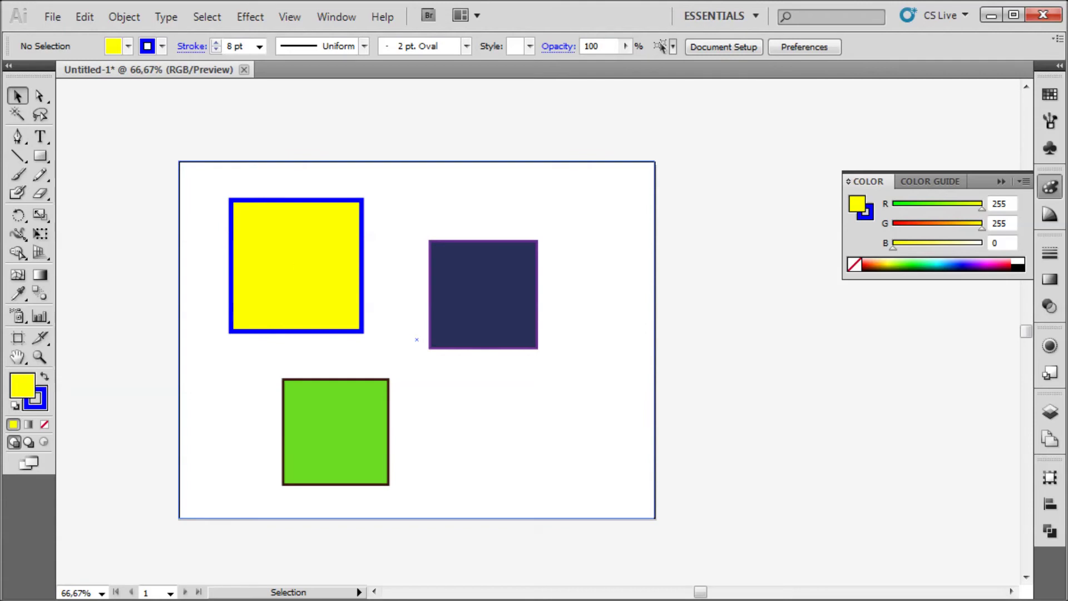
# - Select the yellow, navy and green squares in turn, reselect the yellow one and show the document's layer list
pyautogui.click(297, 266)
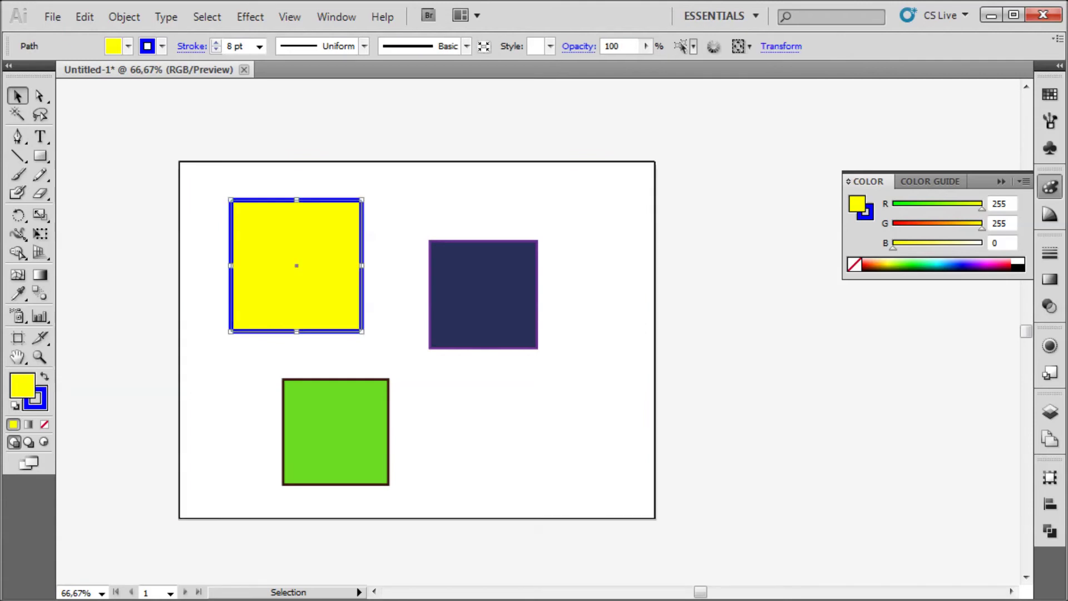
pyautogui.click(483, 293)
pyautogui.click(335, 432)
pyautogui.click(296, 266)
pyautogui.press('F7')
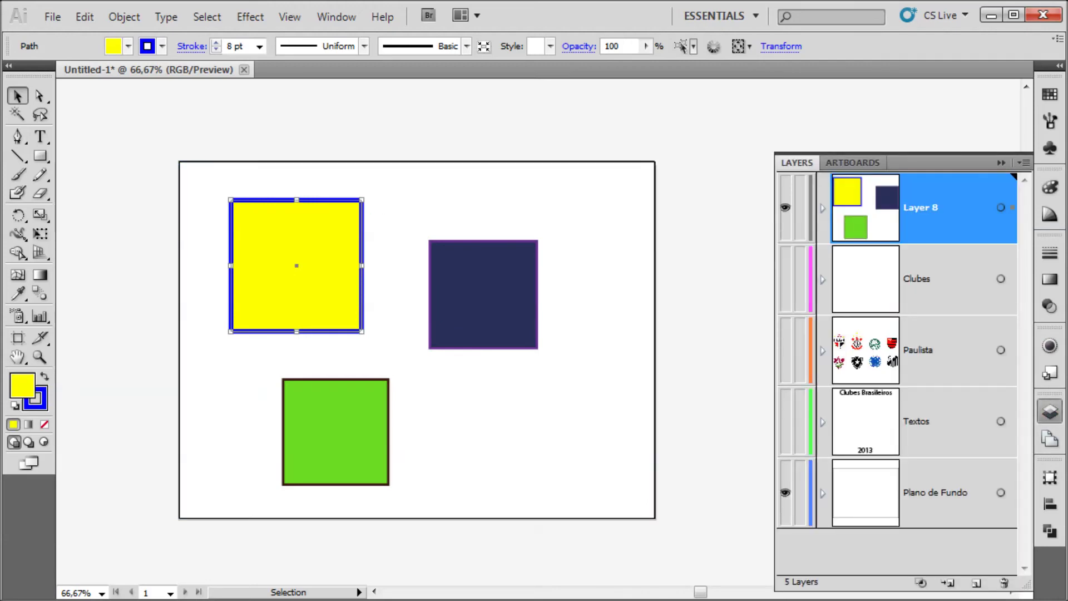
# - Widen the navy square to the right into a horizontal rectangle, keeping its height, and leave it deselected
pyautogui.click(536, 293)
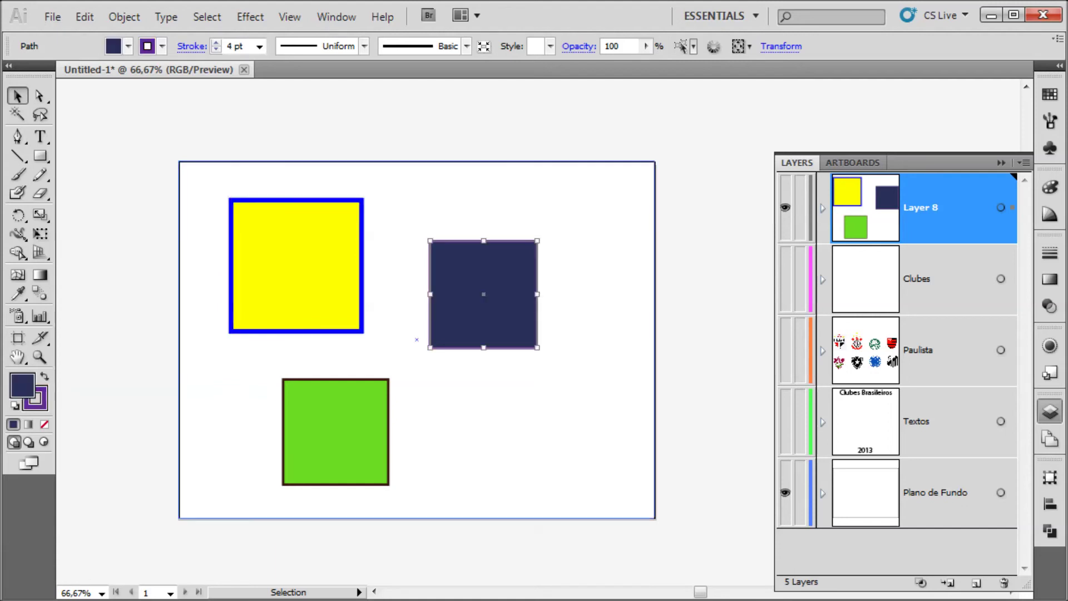
pyautogui.moveTo(537, 294); pyautogui.dragTo(617, 294)
pyautogui.hotkey('ctrl', 'shift', 'a')
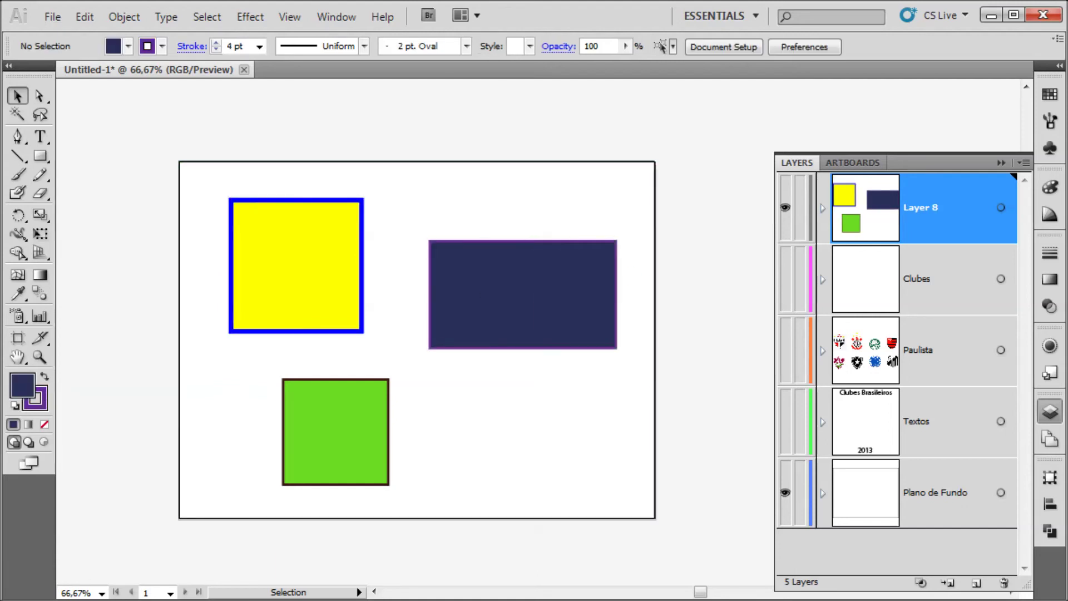
# - Set the yellow square's stroke weight to 12 pt and leave all objects deselected
pyautogui.click(297, 265)
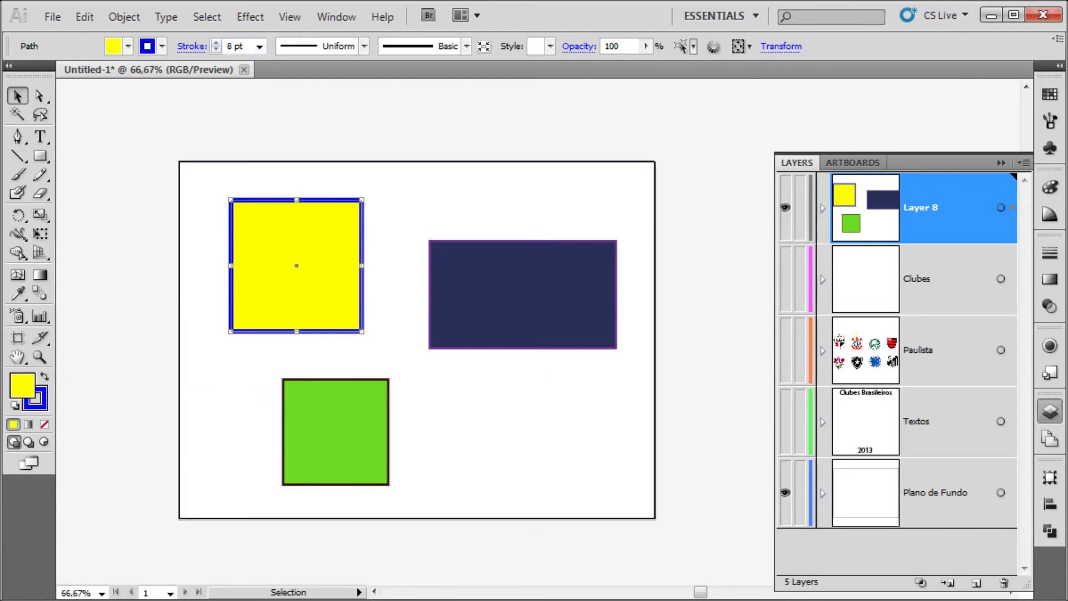
pyautogui.click(520, 293)
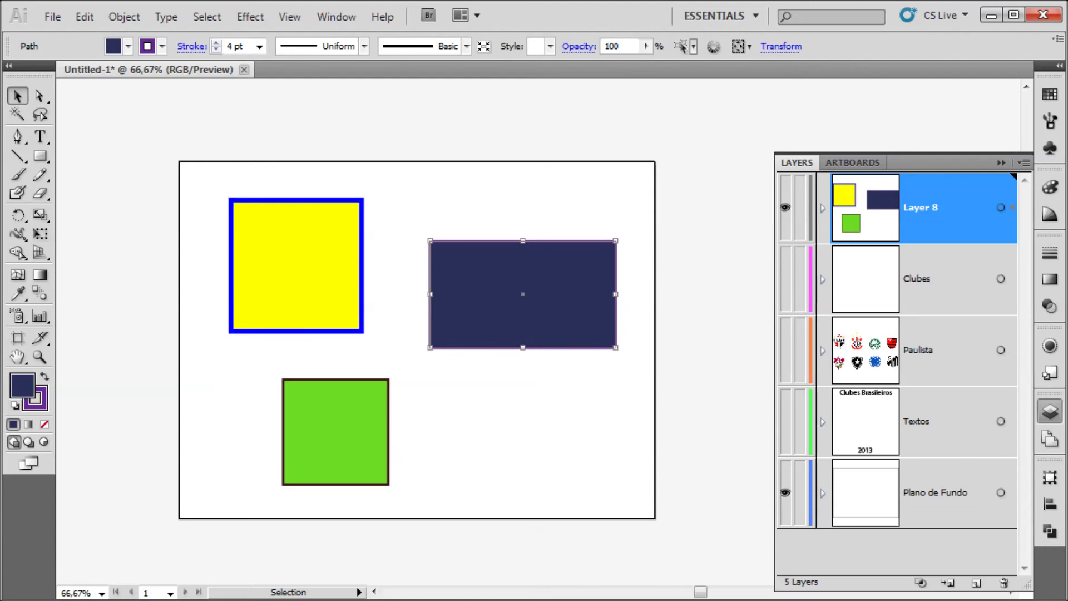
pyautogui.click(297, 261)
pyautogui.click(259, 46)
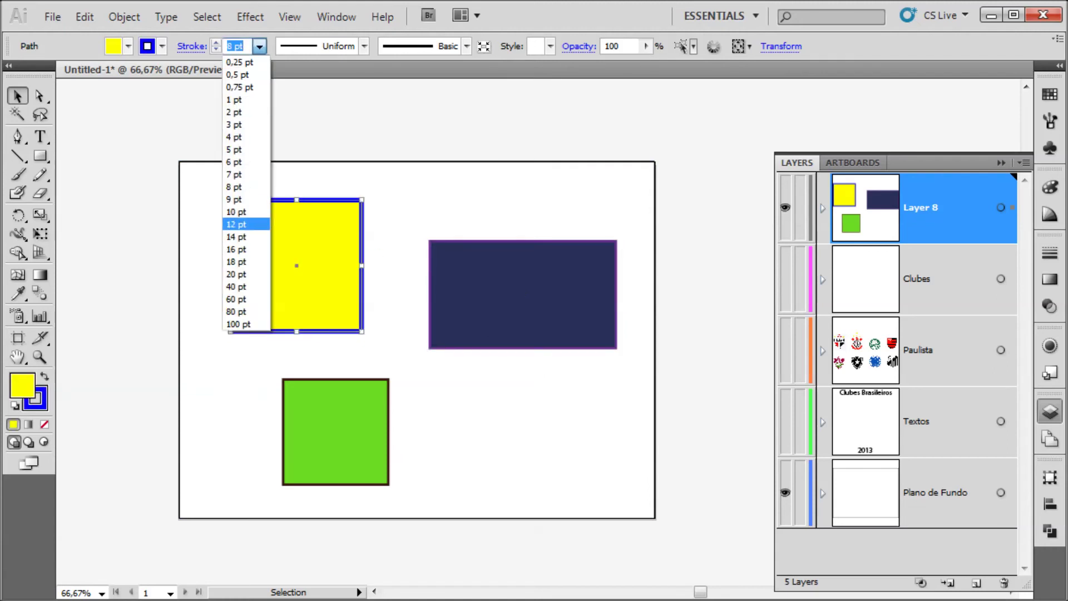
pyautogui.click(236, 224)
pyautogui.hotkey('ctrl', 'shift', 'a')
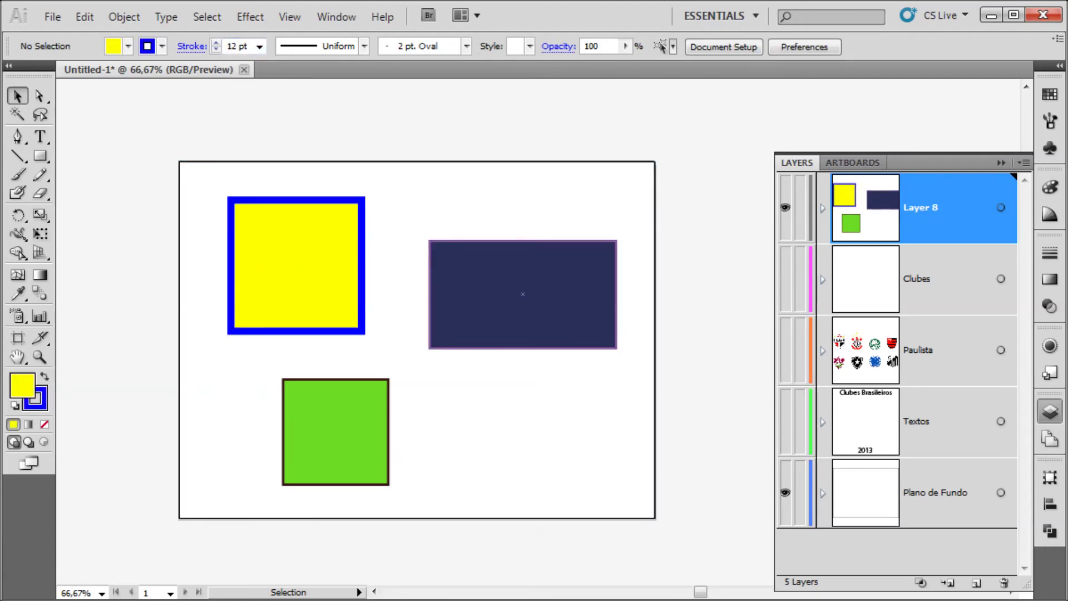
# - Select the yellow square, expand Layer 8 and highlight the square's path entry in the layer list
pyautogui.click(523, 294)
pyautogui.click(336, 431)
pyautogui.hotkey('ctrl', 'shift', 'a')
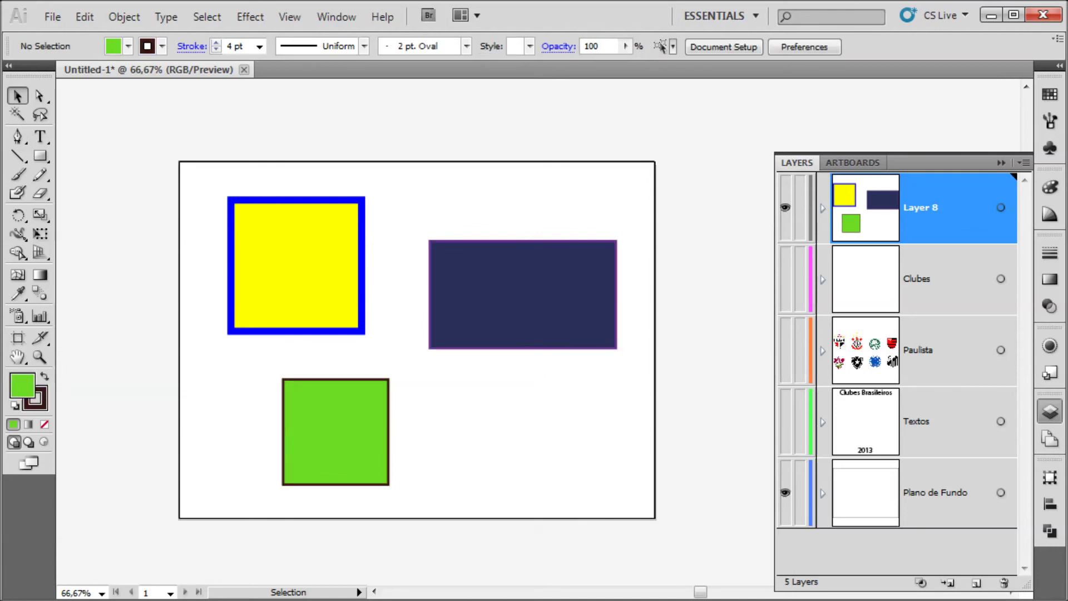
pyautogui.click(296, 265)
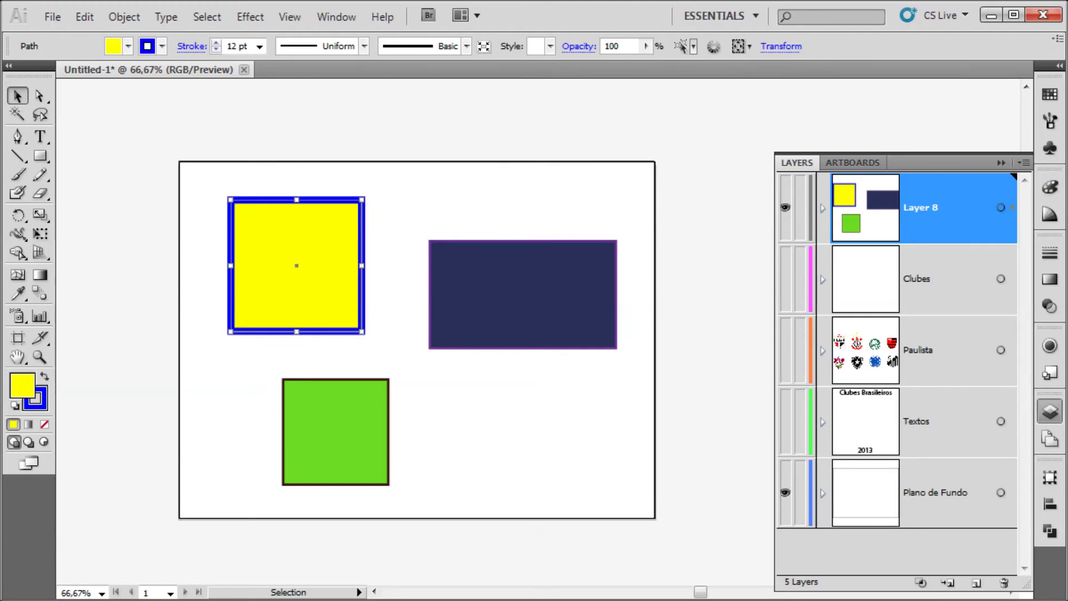
pyautogui.click(824, 208)
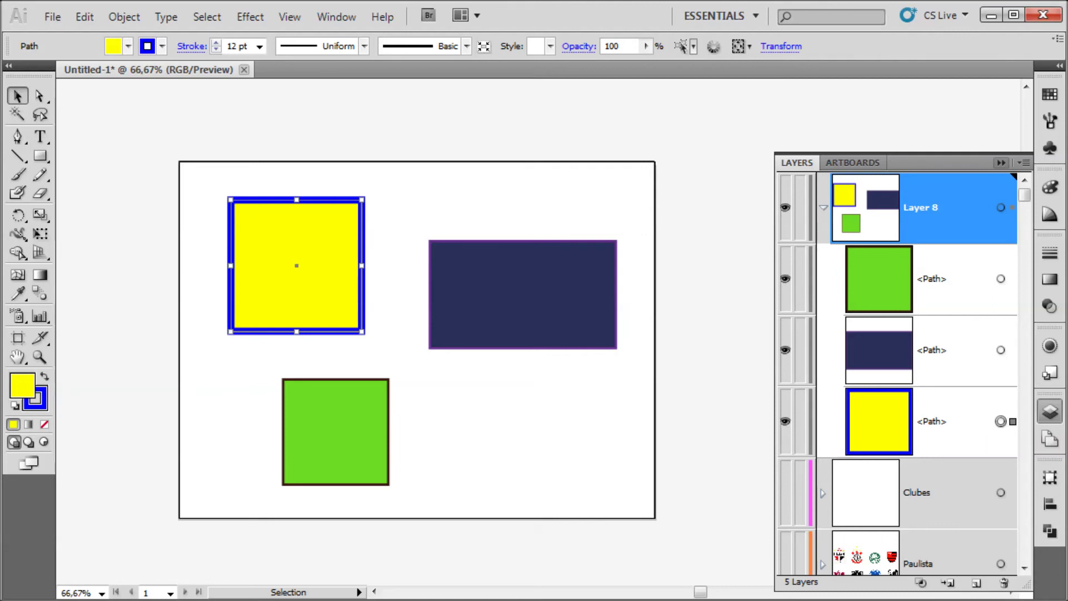
pyautogui.click(952, 421)
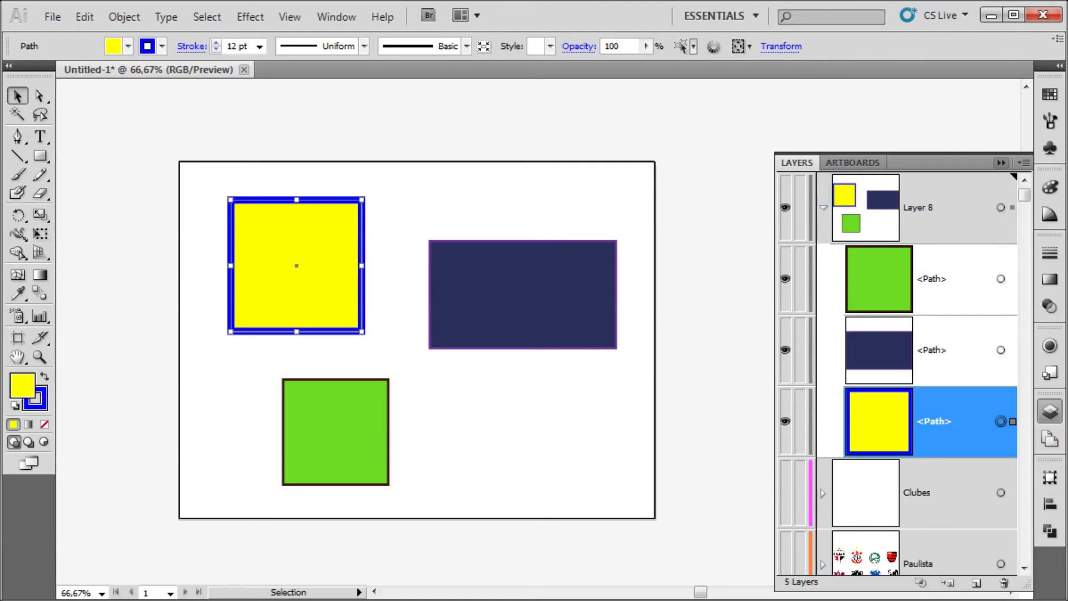
# - Copy the yellow square's appearance onto the navy rectangle and the green square's appearance onto the yellow square within Layer 8
pyautogui.click(1001, 350)
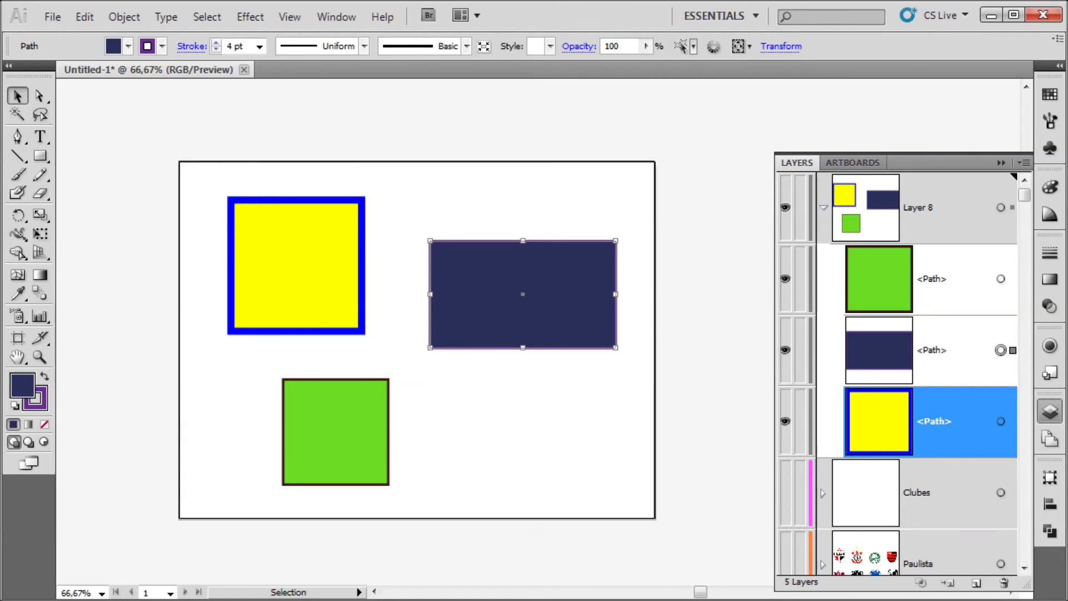
pyautogui.click(1001, 279)
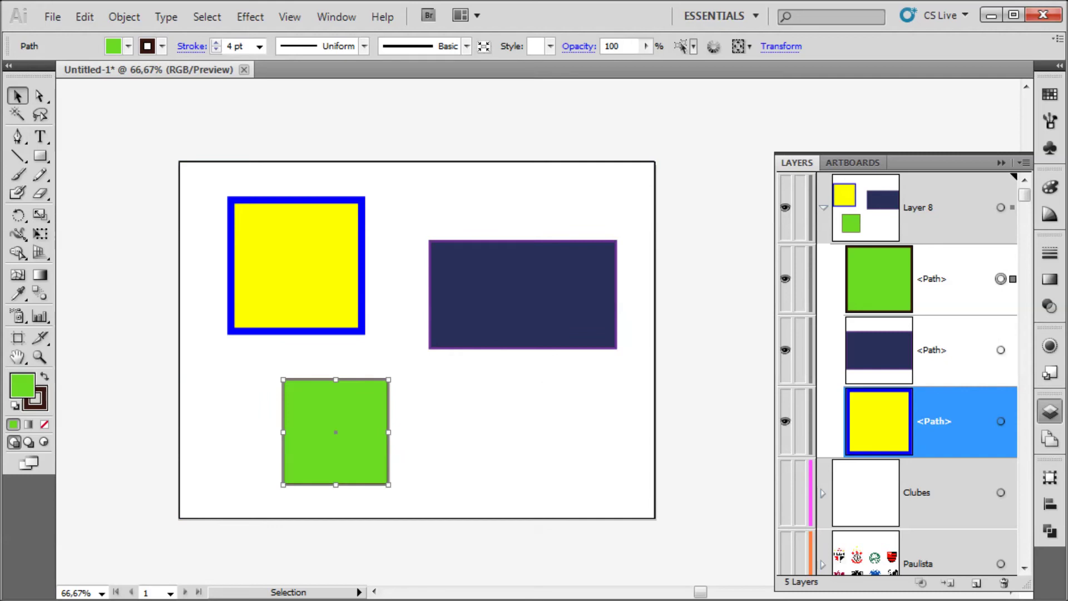
pyautogui.click(1001, 422)
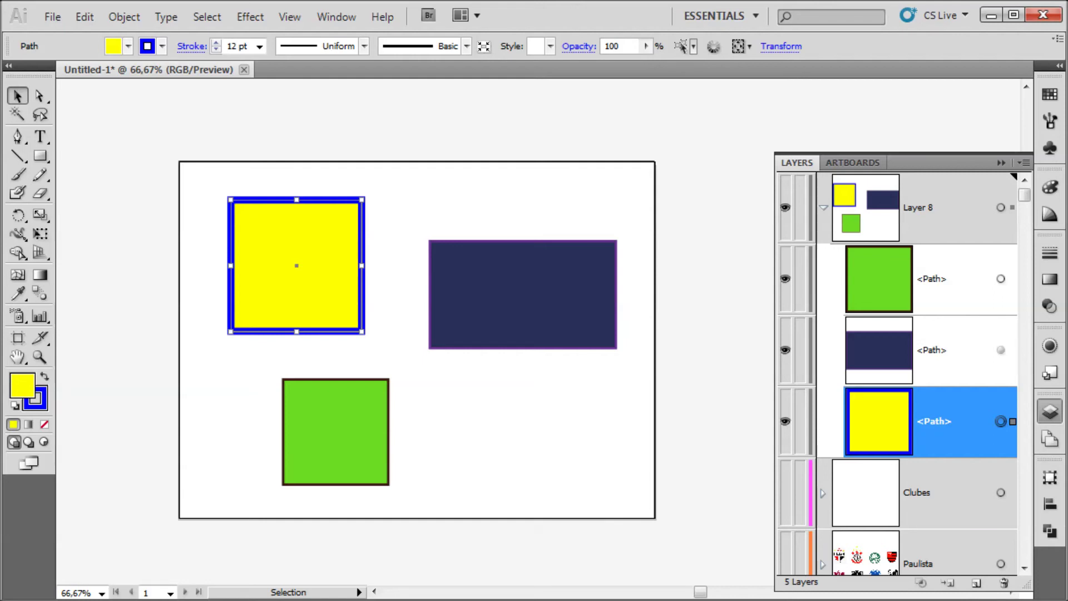
pyautogui.moveTo(1001, 421); pyautogui.dragTo(1001, 350)
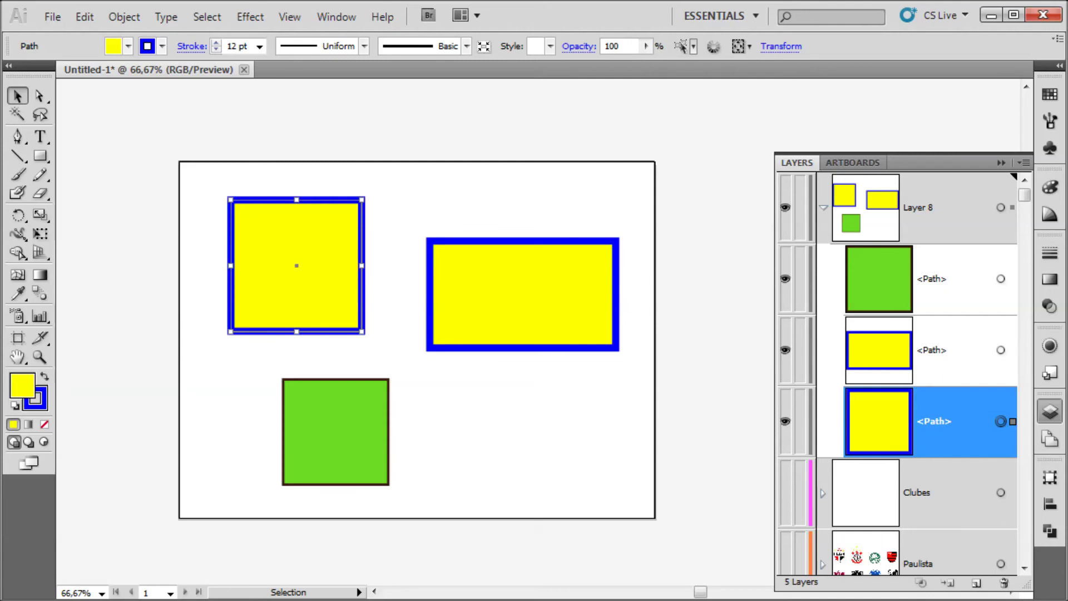
pyautogui.click(1001, 278)
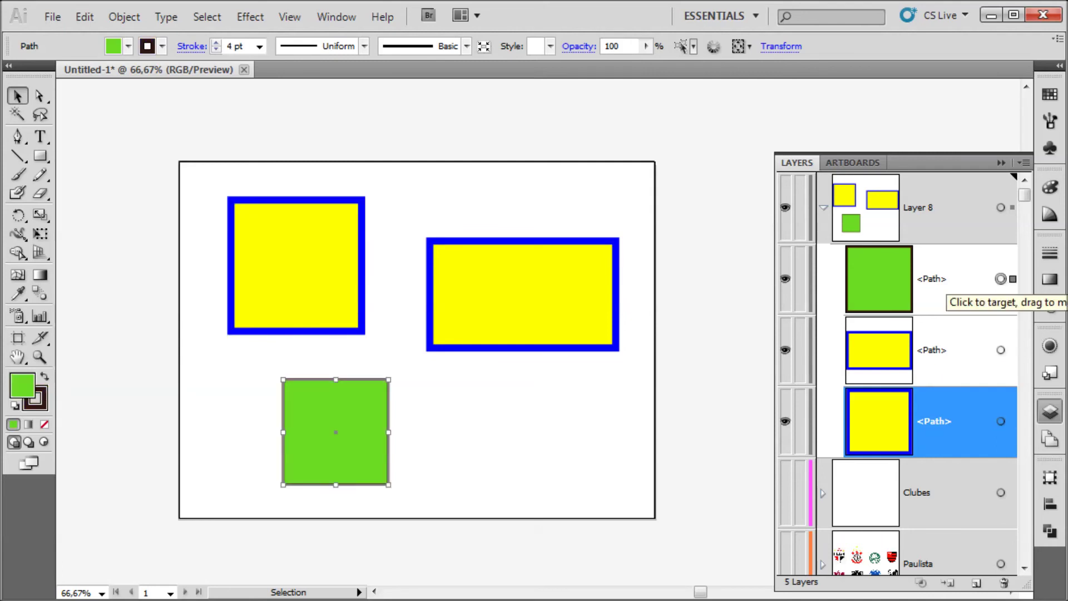
pyautogui.moveTo(1001, 421); pyautogui.dragTo(1001, 422)
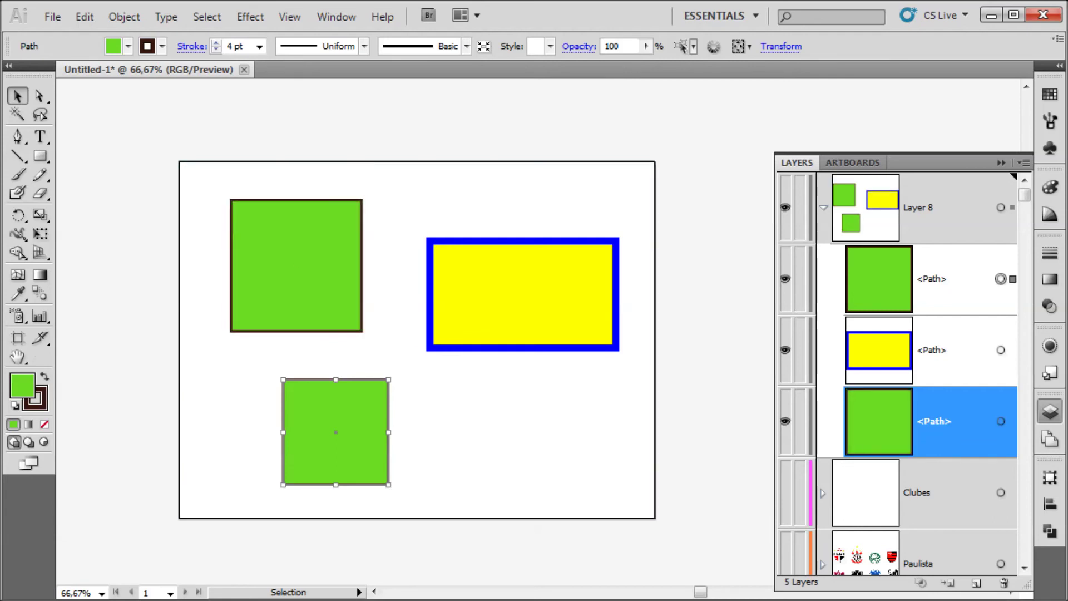
# - Apply the lens-shaped variable width profile to the stroke of the background rectangle on Plano de Fundo
pyautogui.click(391, 290)
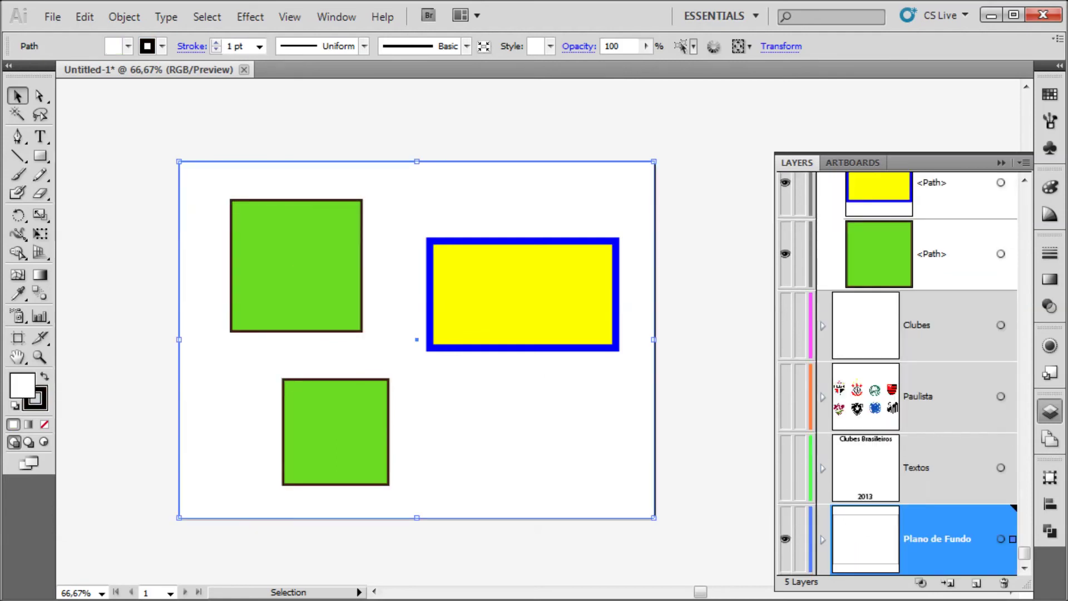
pyautogui.scroll(3, 897, 372)
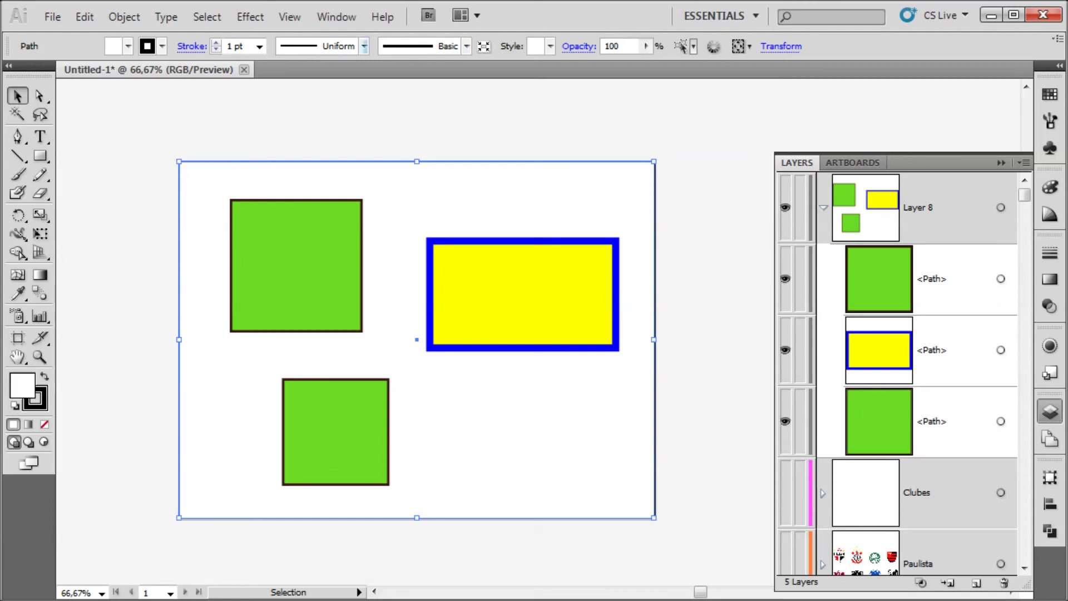
pyautogui.click(364, 47)
pyautogui.click(288, 105)
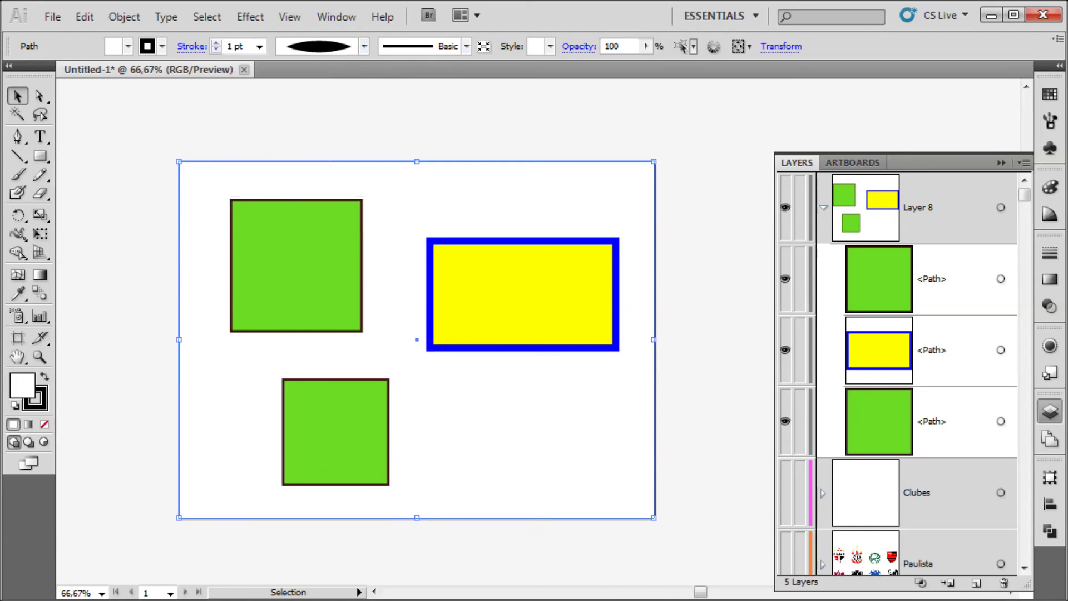
# - Apply the double-bulge variable width profile to the yellow rectangle's stroke, keep the Basic brush and deselect it
pyautogui.click(523, 294)
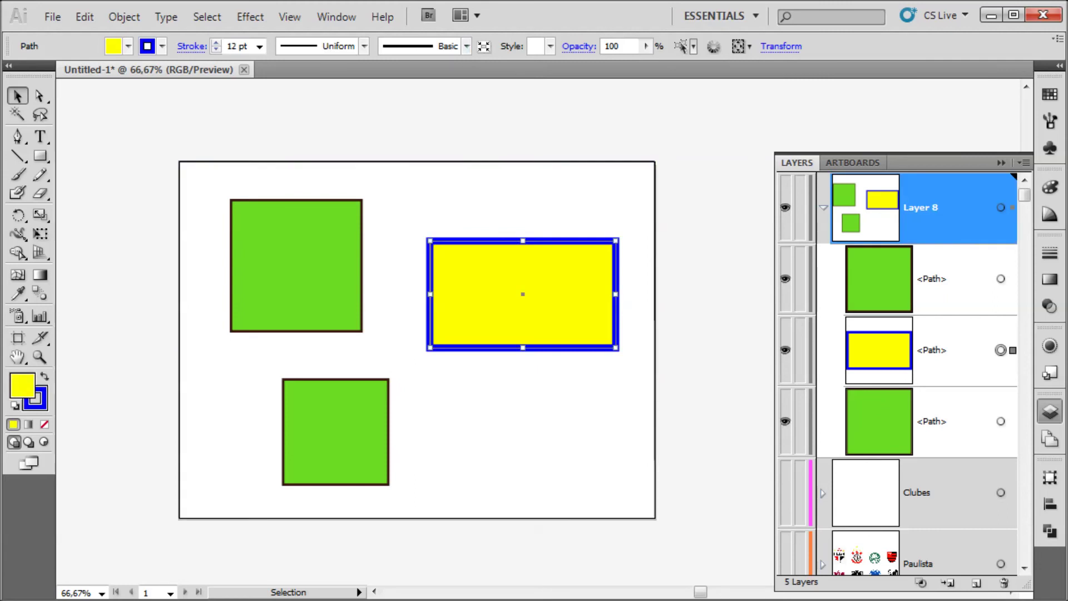
pyautogui.click(365, 46)
pyautogui.click(288, 134)
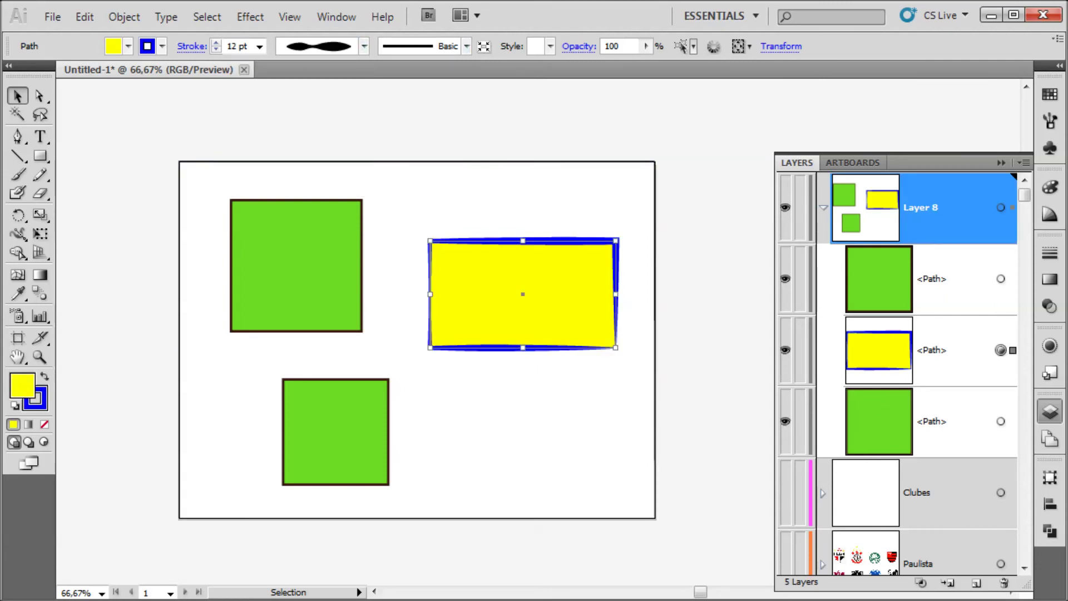
pyautogui.click(467, 47)
pyautogui.click(305, 68)
pyautogui.hotkey('ctrl', 'shift', 'a')
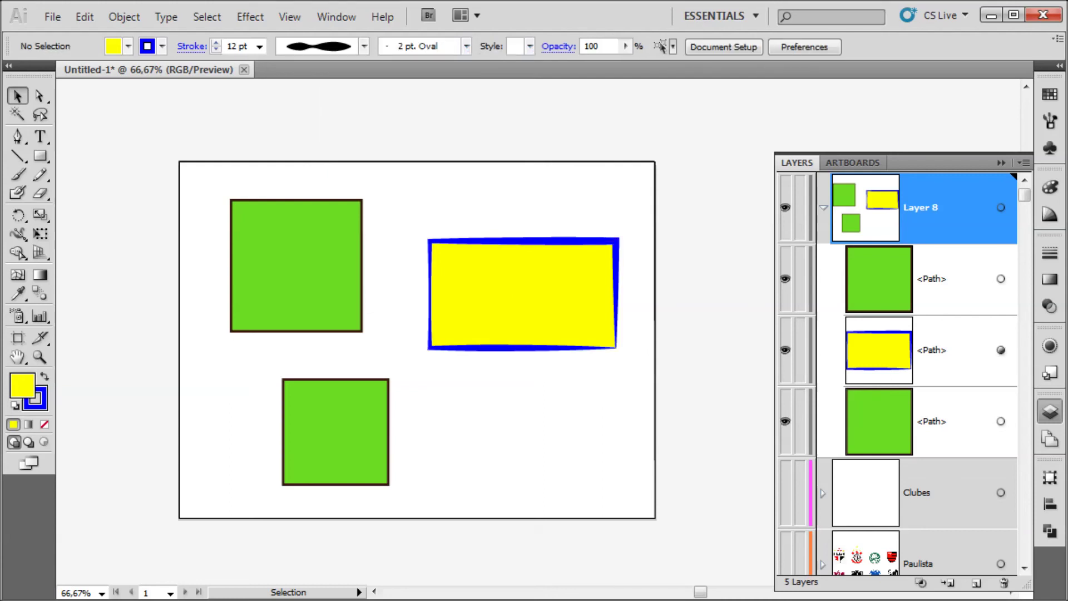
# - Move the yellow rectangle's appearance onto the lower green square and choose the double-bulge width profile with nothing selected
pyautogui.moveTo(1001, 350); pyautogui.dragTo(1001, 279)
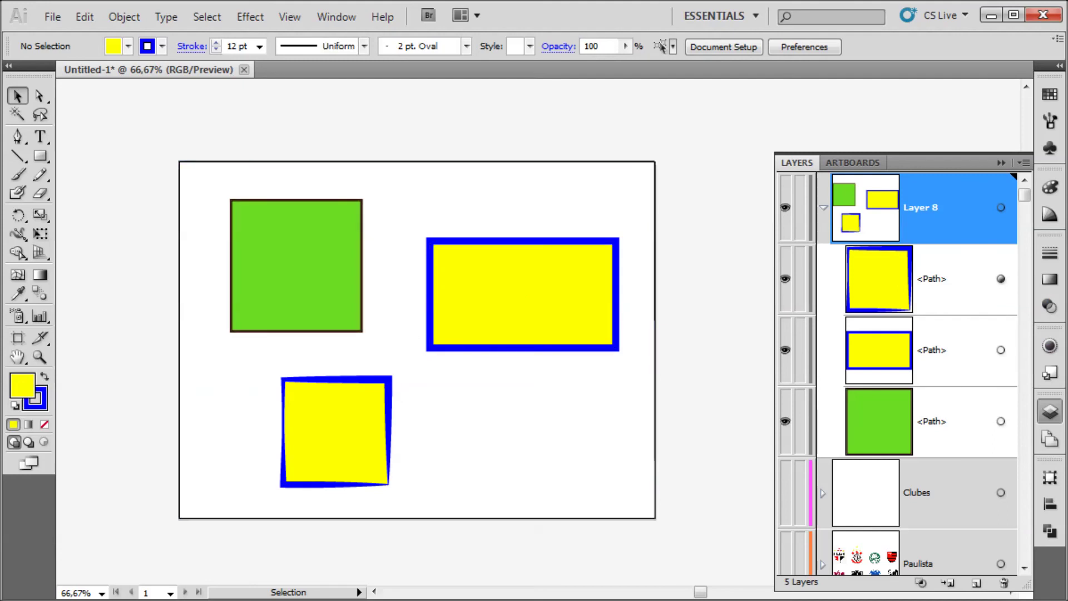
pyautogui.click(363, 46)
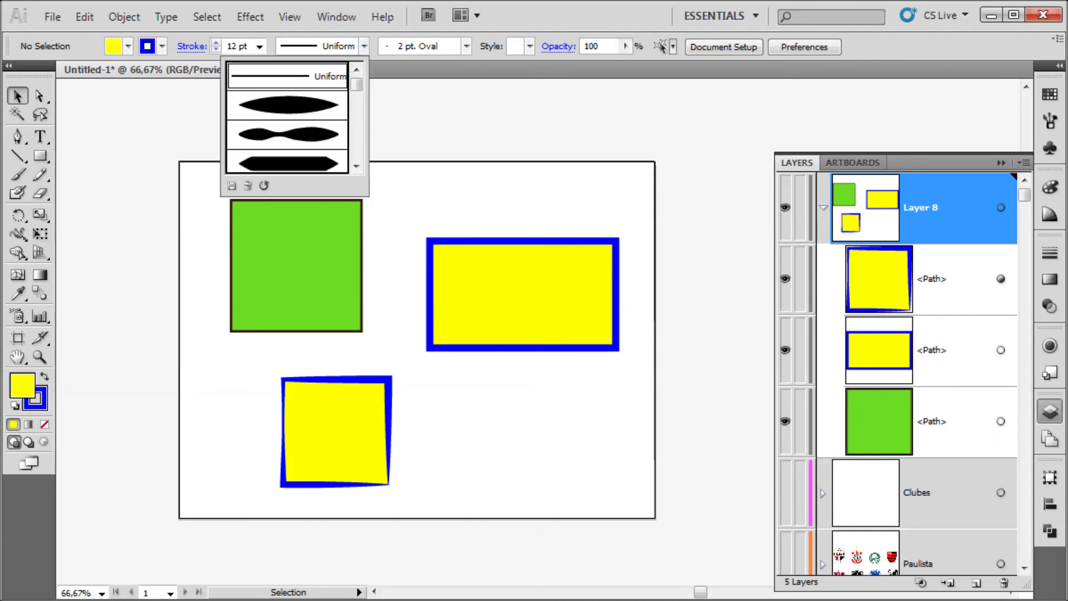
pyautogui.click(287, 135)
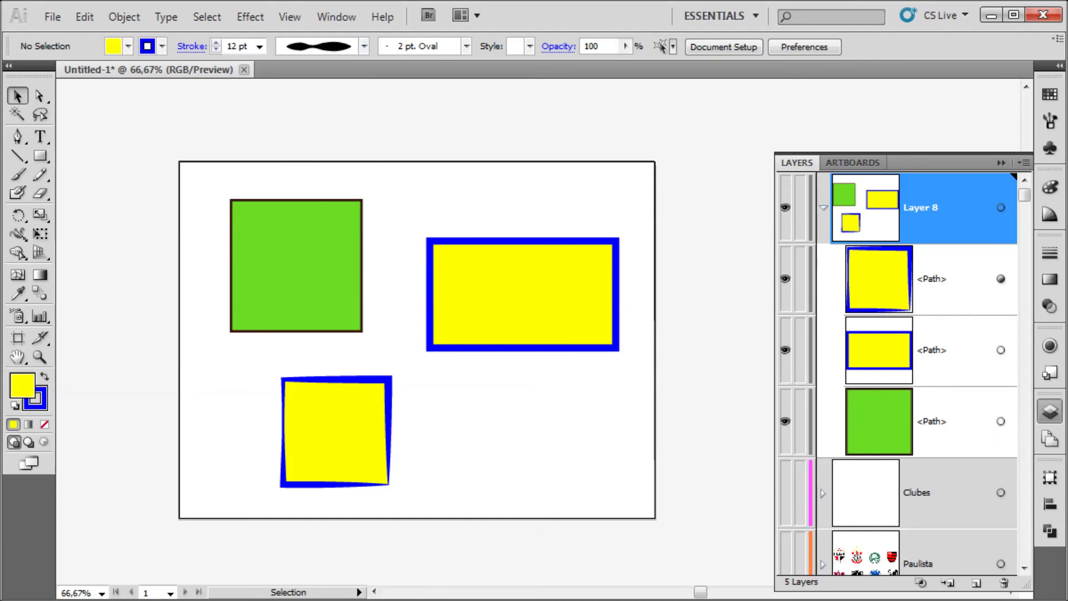
# - Apply the flat bar width profile with pointed ends to the lower yellow square's stroke
pyautogui.click(336, 432)
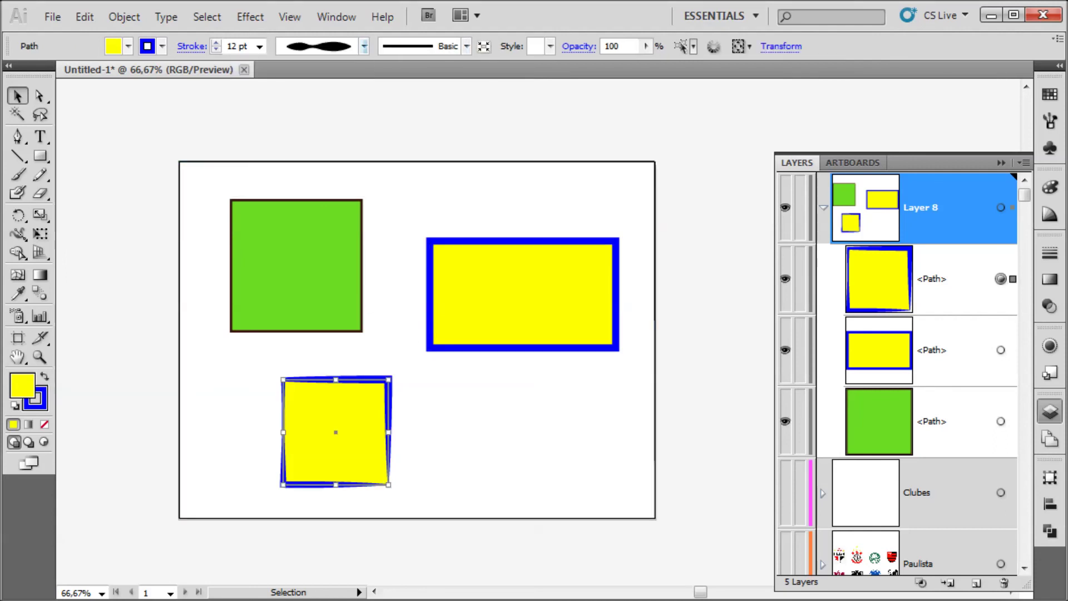
pyautogui.click(364, 47)
pyautogui.click(288, 163)
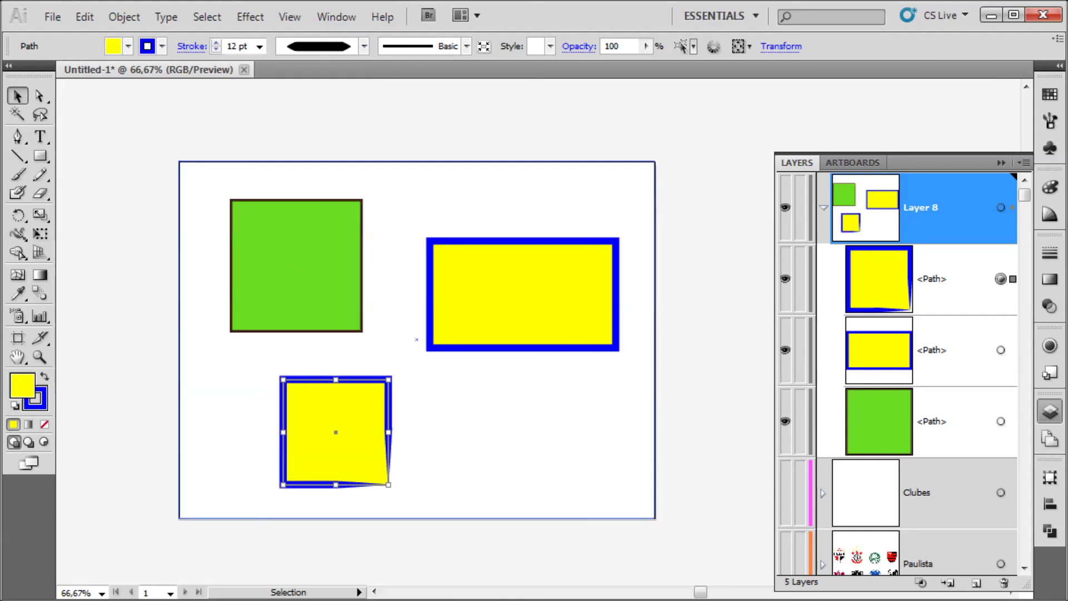
# - Move the lower yellow square's appearance onto the yellow rectangle within Layer 8
pyautogui.click(473, 417)
pyautogui.click(335, 432)
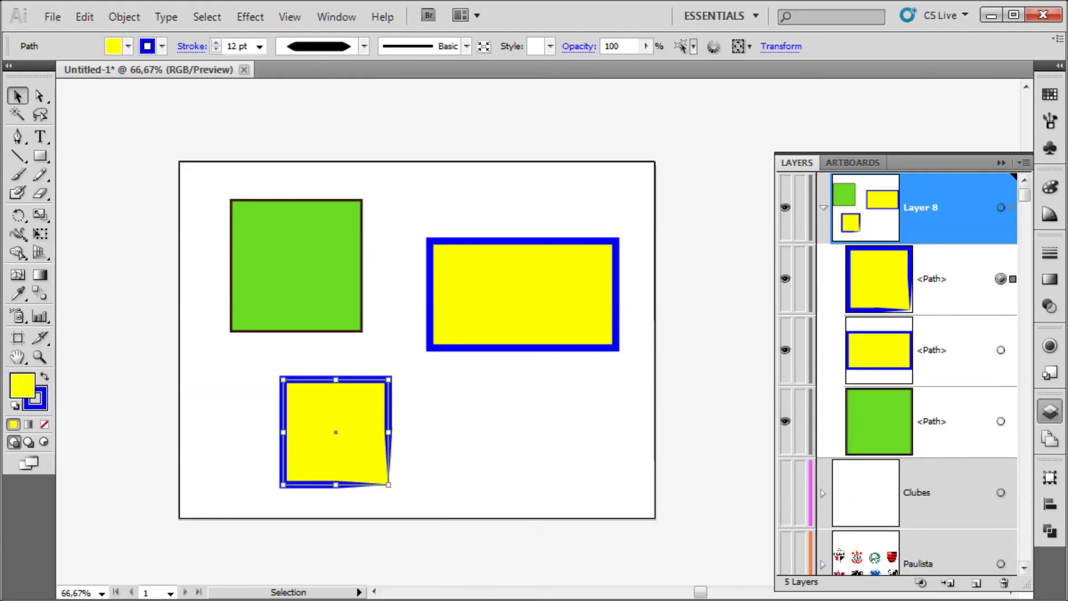
pyautogui.moveTo(1001, 279); pyautogui.dragTo(1001, 350)
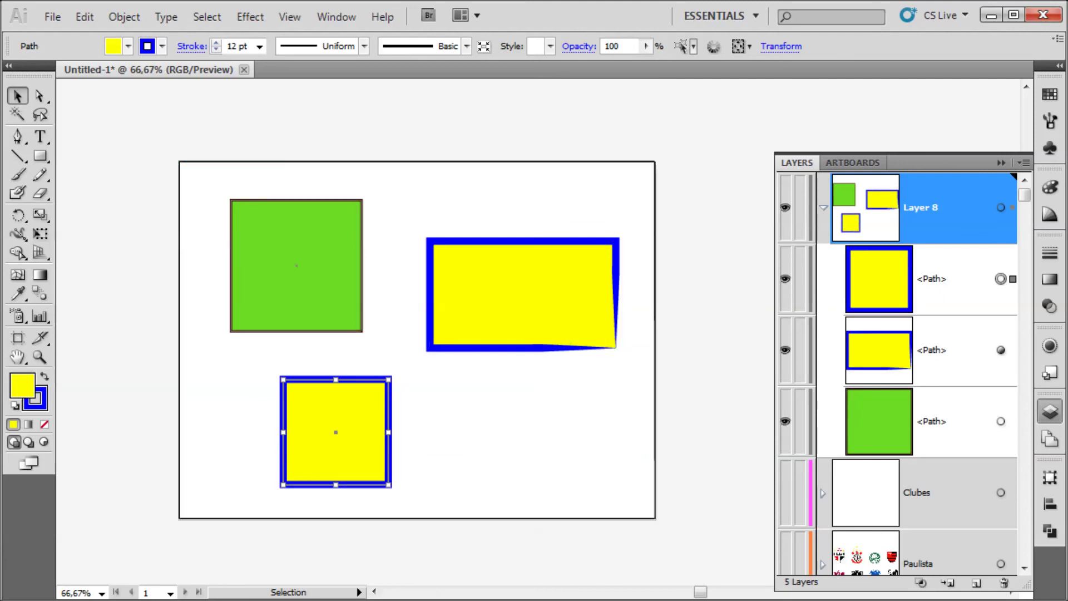
pyautogui.click(417, 339)
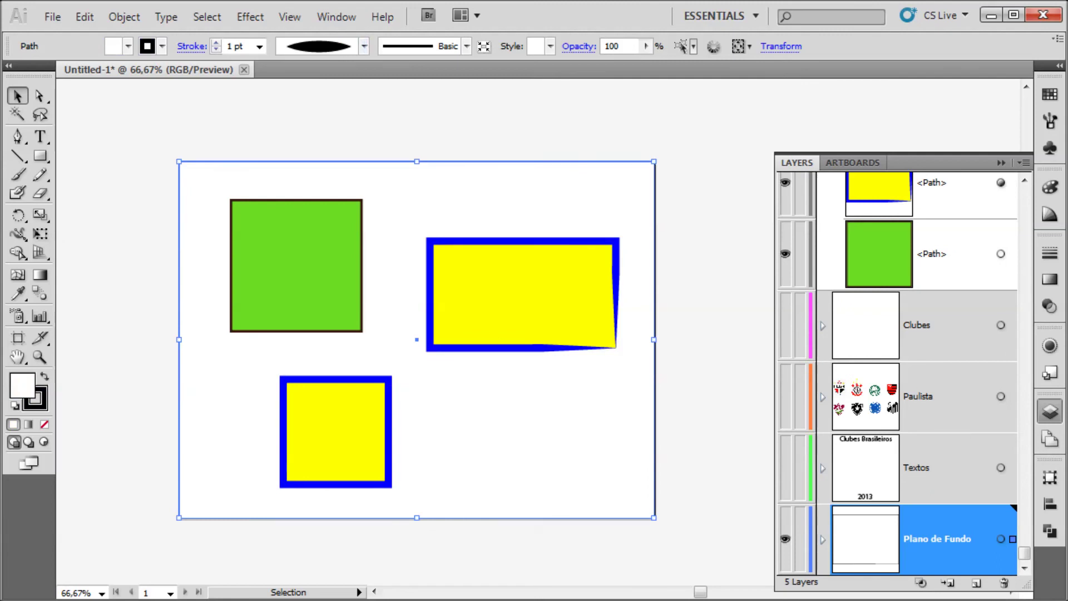
# - Check the variable width profile options for the lower yellow square's stroke, then select the background rectangle
pyautogui.click(336, 431)
pyautogui.click(364, 47)
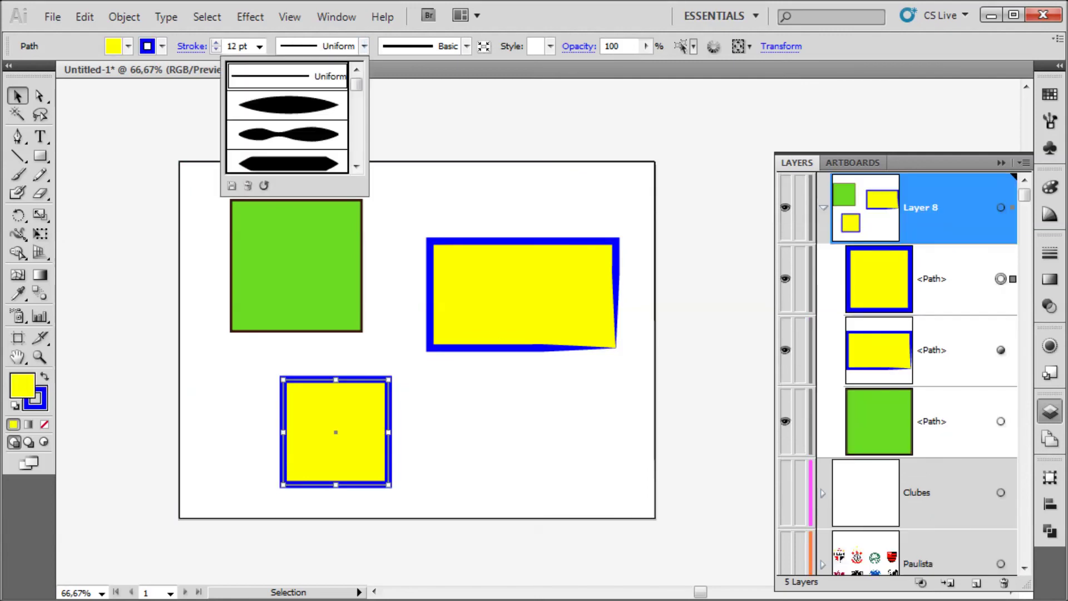
pyautogui.click(365, 46)
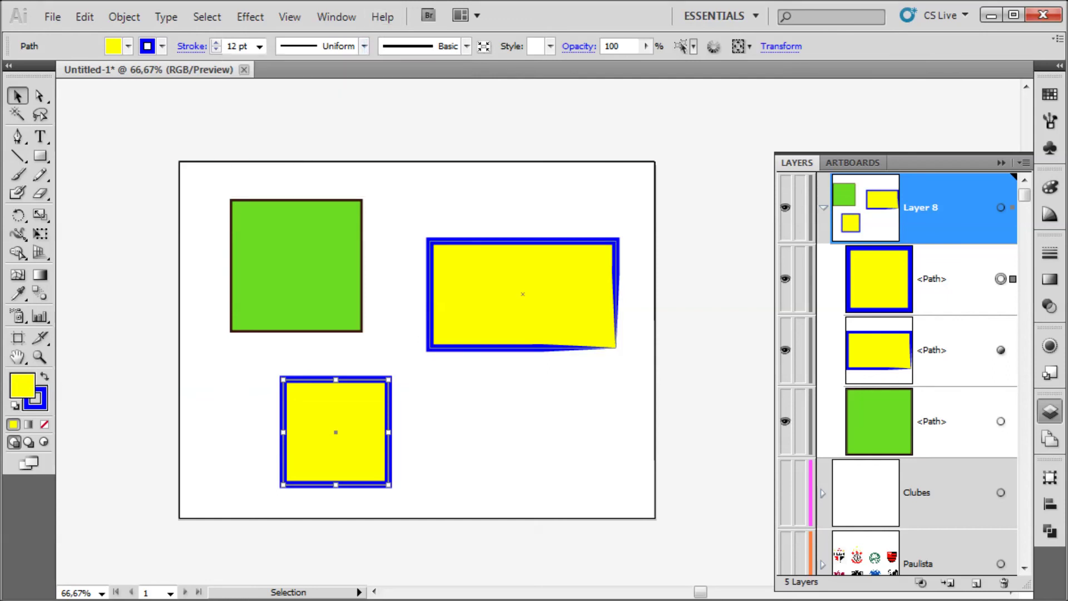
pyautogui.click(472, 423)
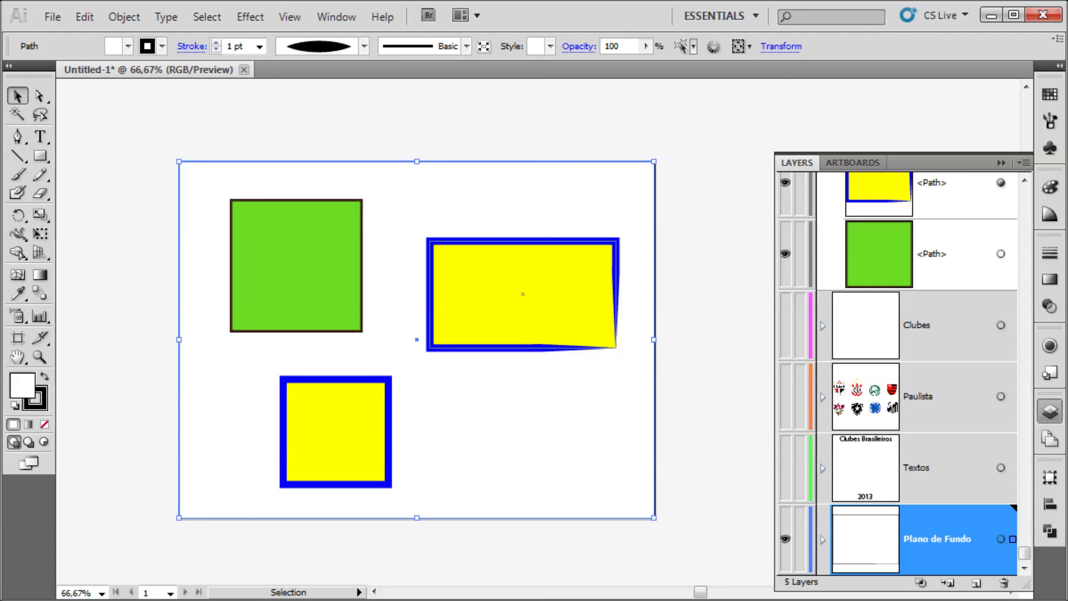
# - Apply a Drop Shadow to the lower yellow square with Multiply mode, 75% opacity, 7 px X and Y offsets and 5 px blur
pyautogui.click(335, 431)
pyautogui.click(250, 17)
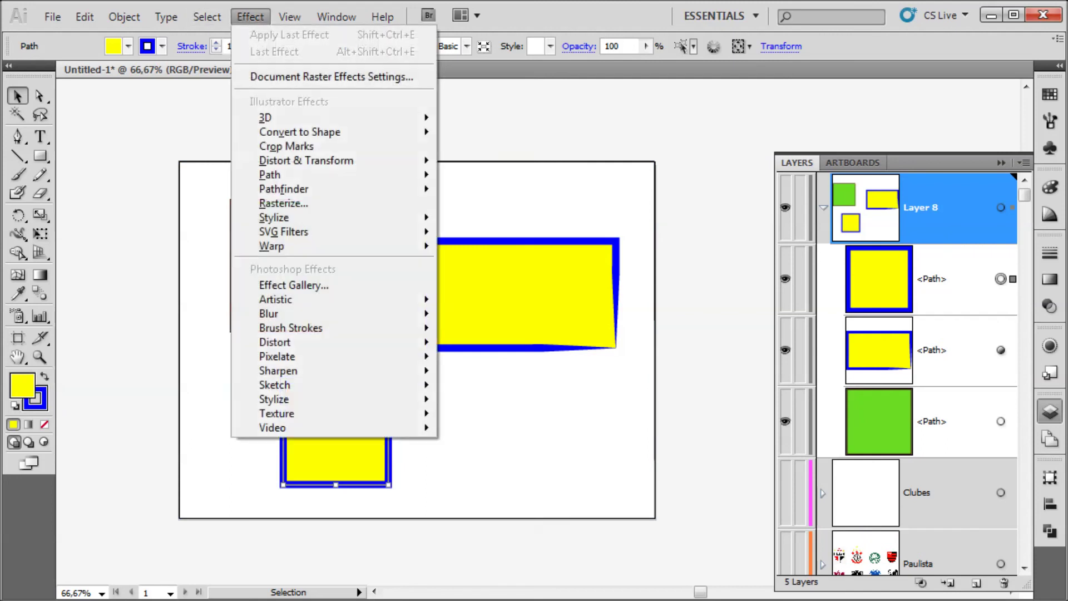
pyautogui.moveTo(269, 313)
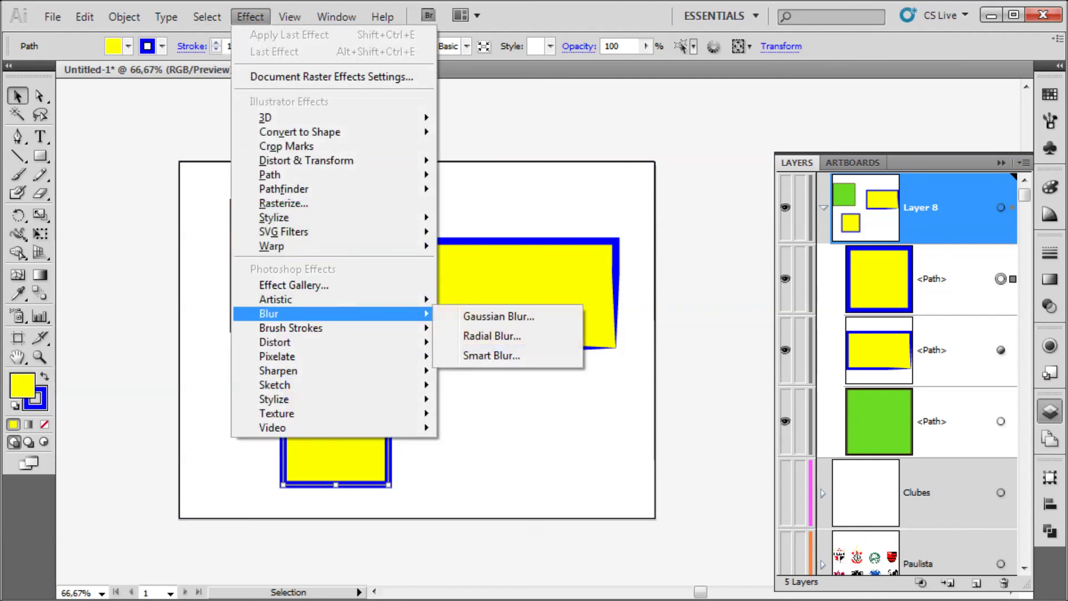
pyautogui.moveTo(269, 175)
pyautogui.moveTo(274, 217)
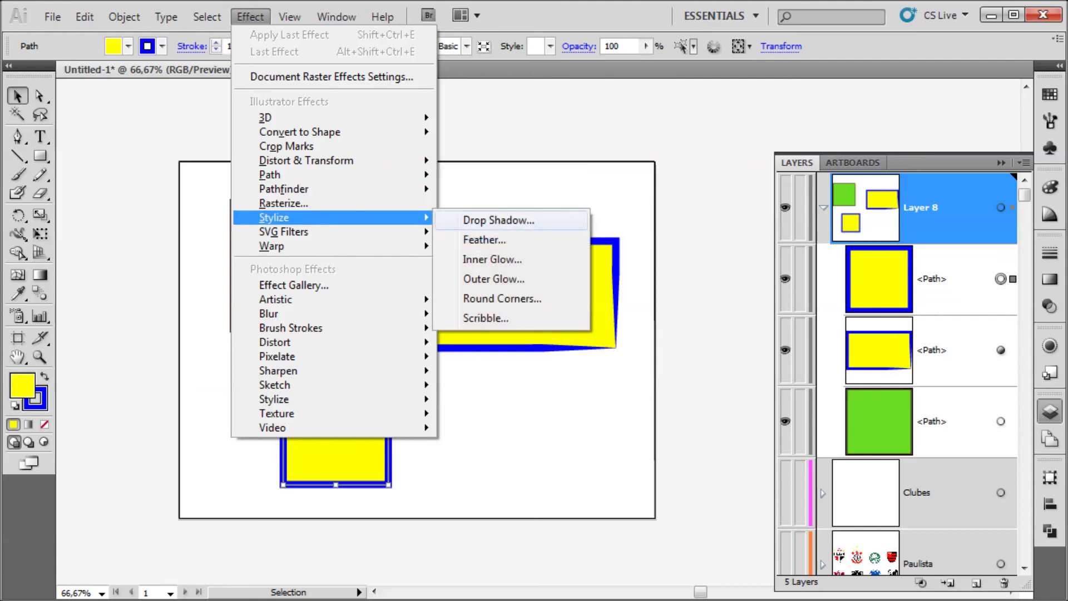
pyautogui.click(489, 219)
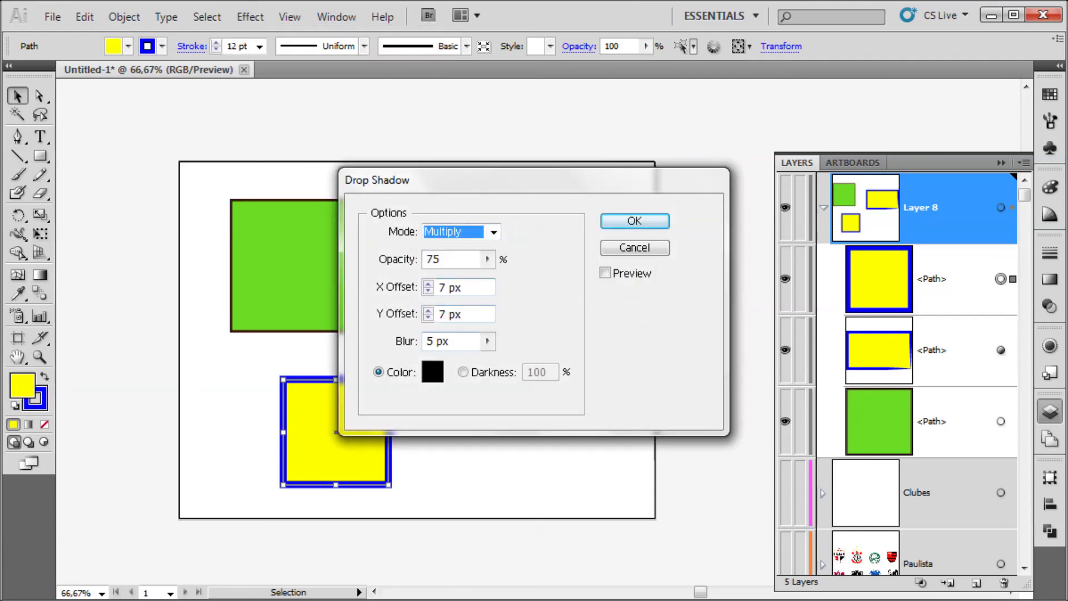
pyautogui.press('Return')
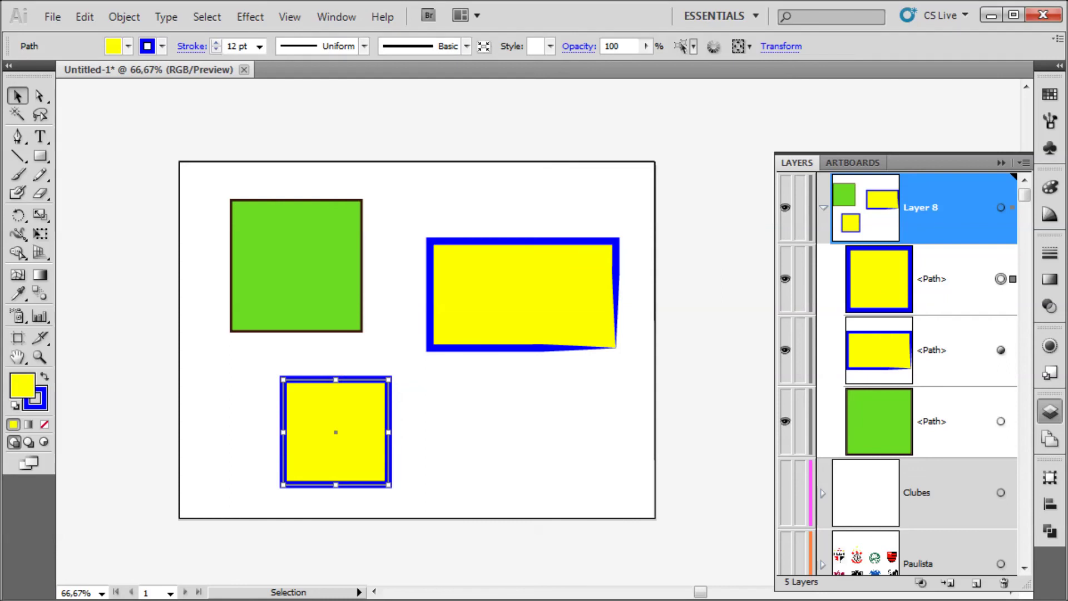
pyautogui.hotkey('ctrl', 'a')
pyautogui.hotkey('ctrl', 'shift', 'a')
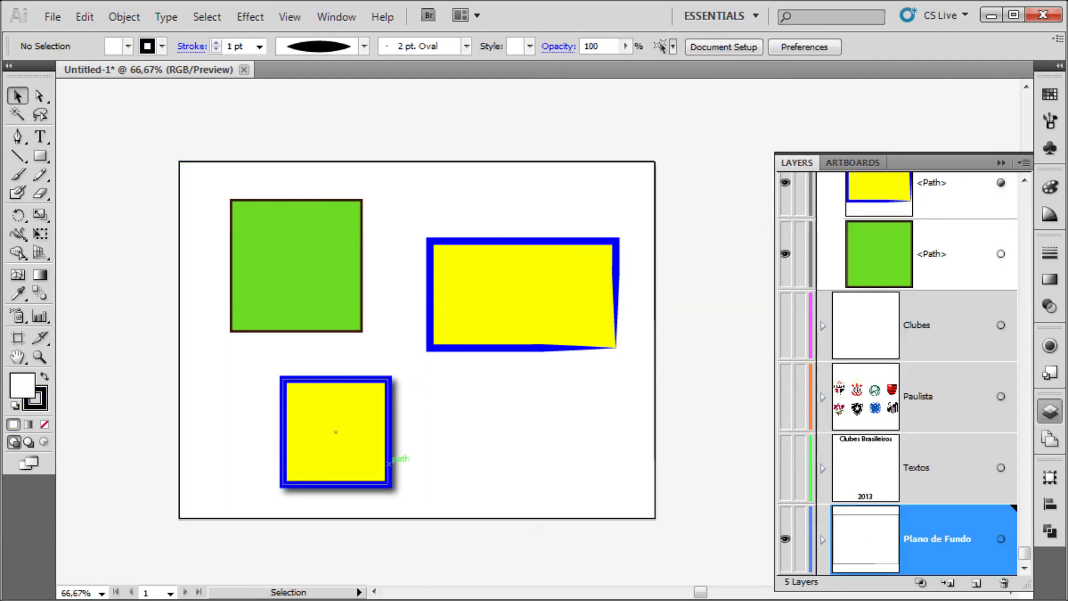
# - Move the lower yellow square's appearance, including its drop shadow, onto the yellow rectangle in Layer 8
pyautogui.click(390, 460)
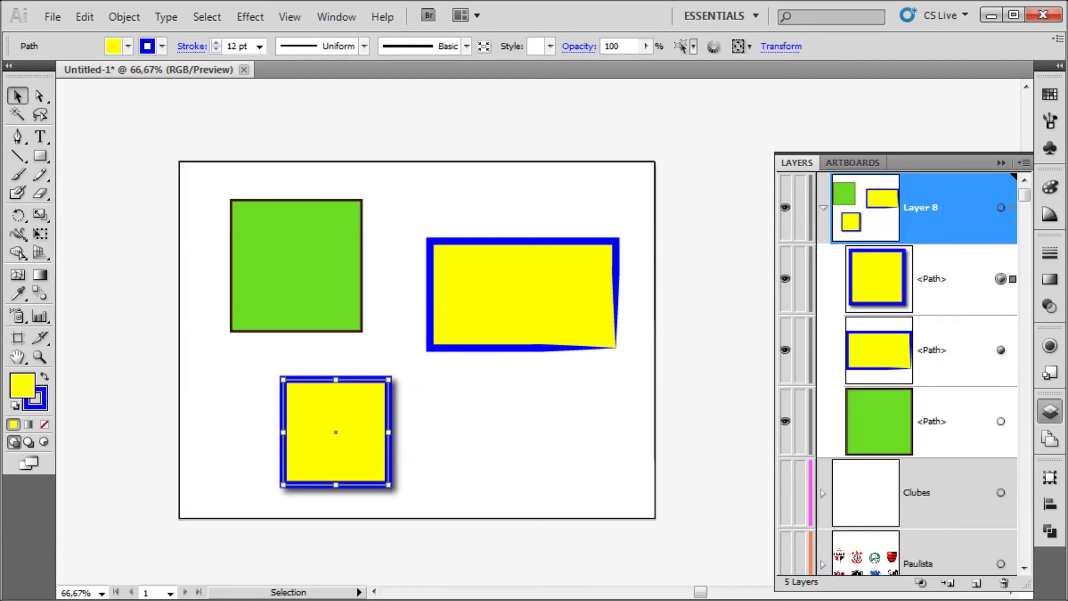
pyautogui.click(1001, 350)
pyautogui.moveTo(1001, 279); pyautogui.dragTo(1001, 350)
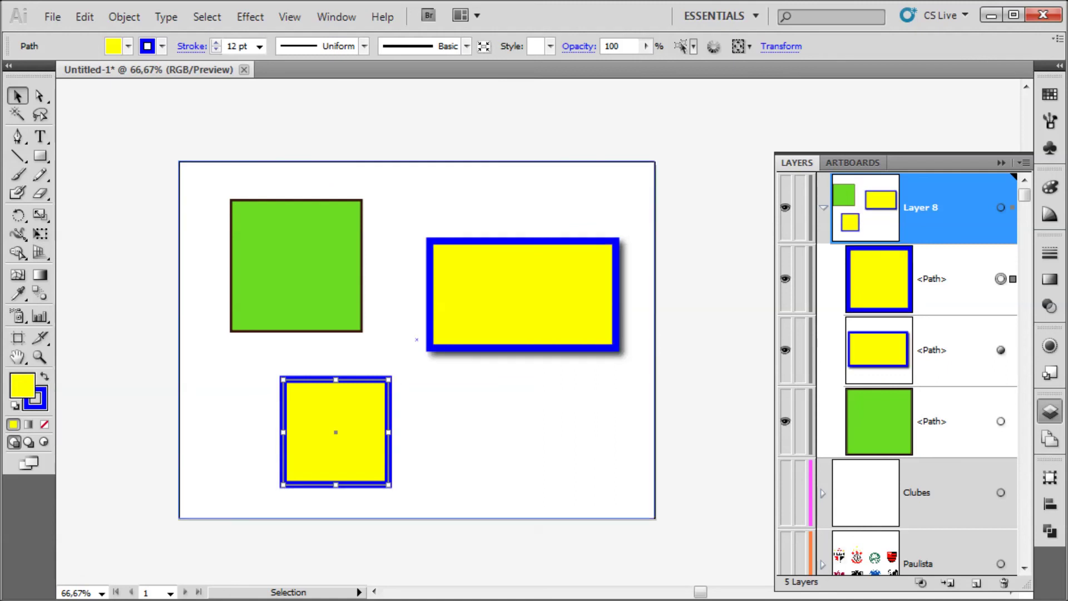
pyautogui.click(591, 394)
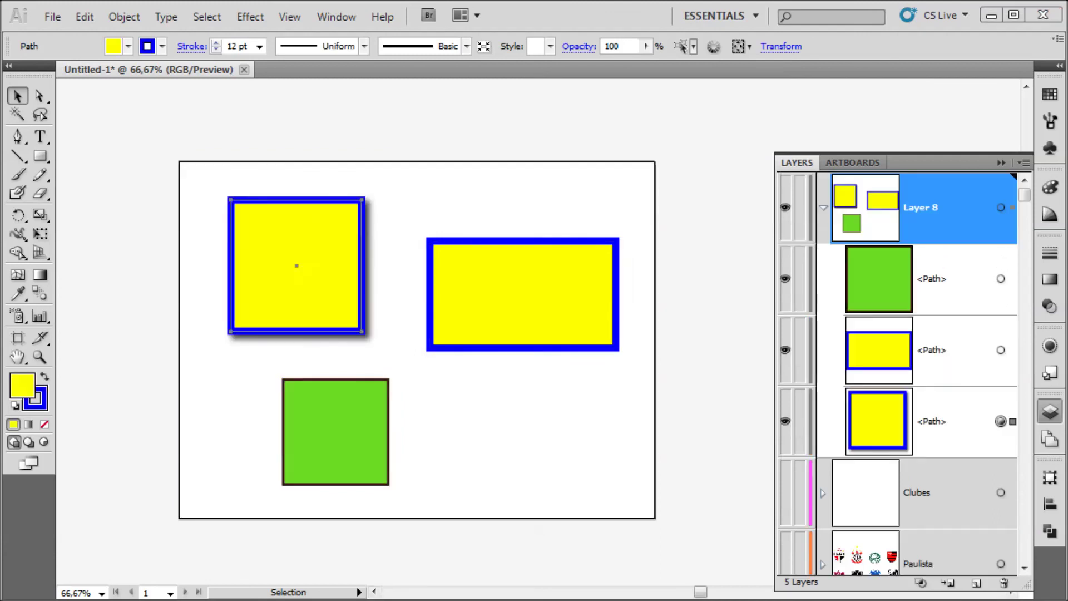
# - Move the upper yellow square's appearance with its drop shadow onto the yellow rectangle, then select the background rectangle
pyautogui.click(523, 294)
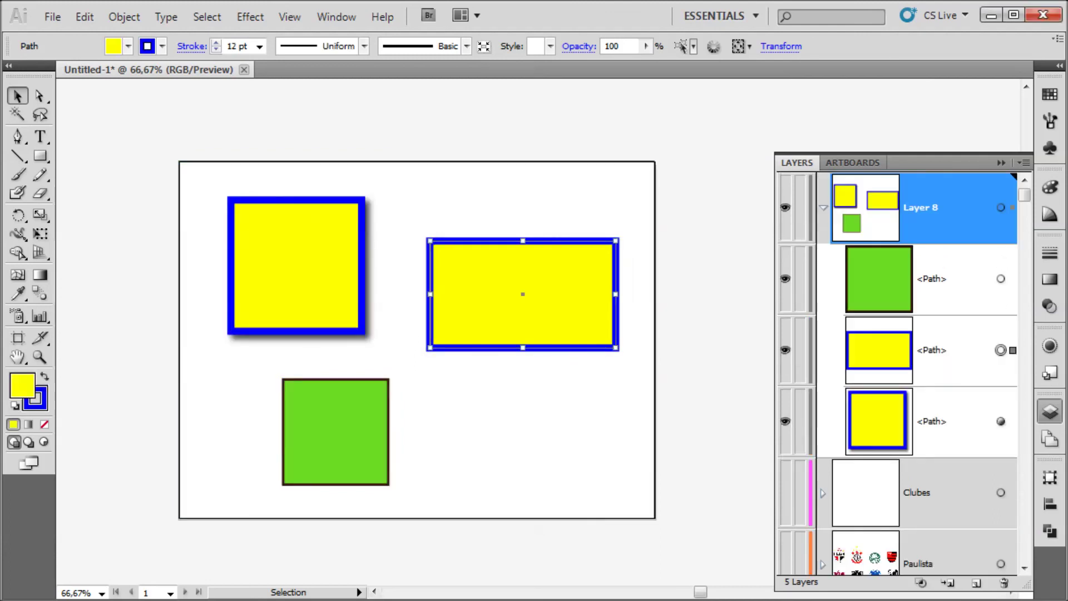
pyautogui.click(296, 266)
pyautogui.moveTo(1001, 421); pyautogui.dragTo(1001, 350)
pyautogui.click(534, 415)
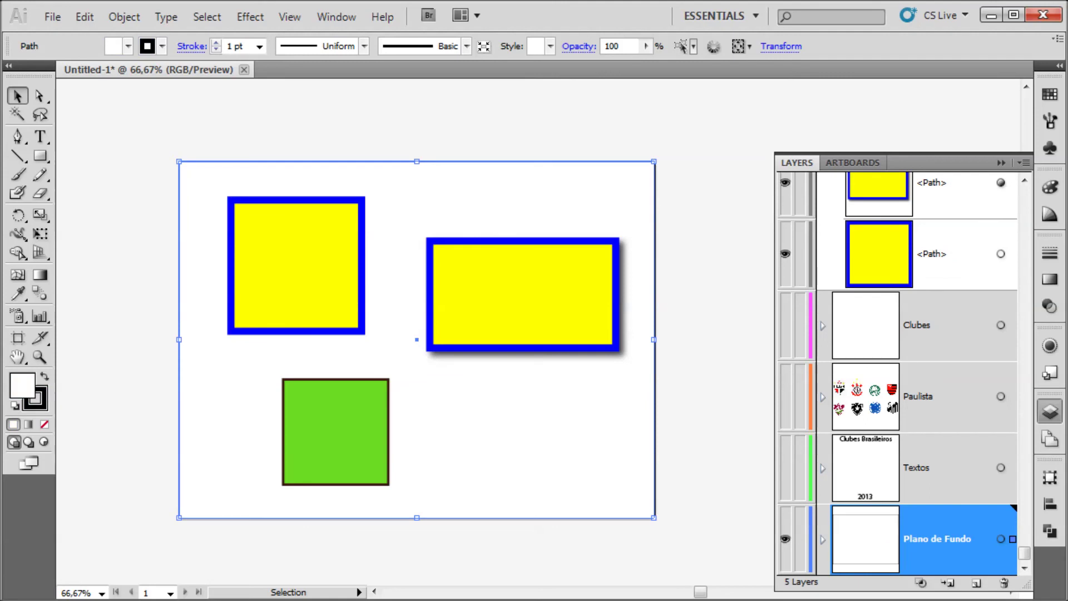
pyautogui.hotkey('ctrl', 'shift', 'a')
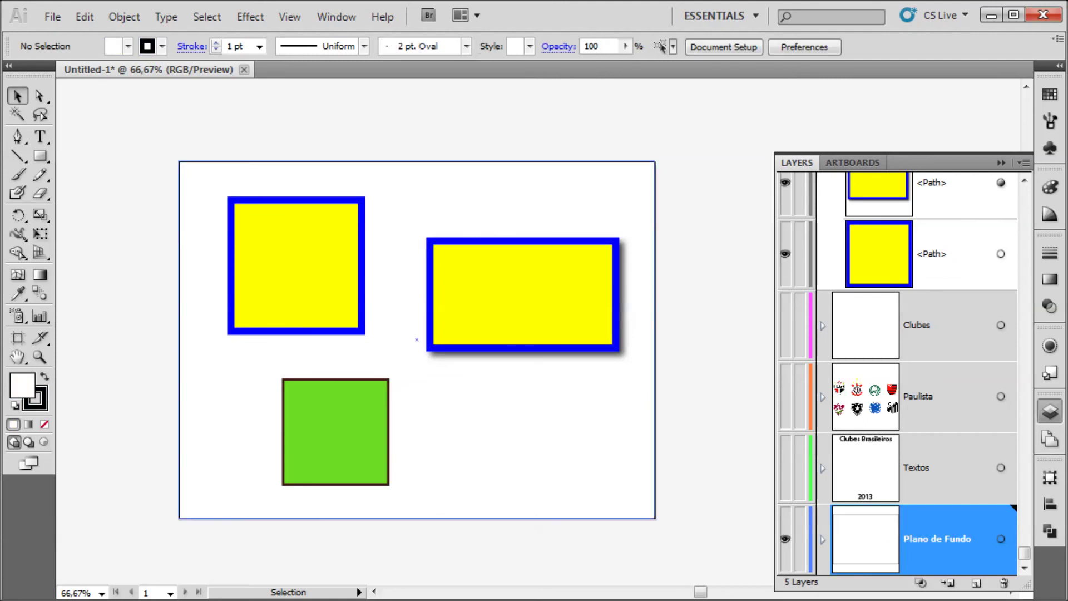
pyautogui.moveTo(647, 175)
pyautogui.mouseDown()
pyautogui.moveTo(489, 374)
pyautogui.moveTo(648, 164)
pyautogui.moveTo(646, 175)
pyautogui.mouseUp()
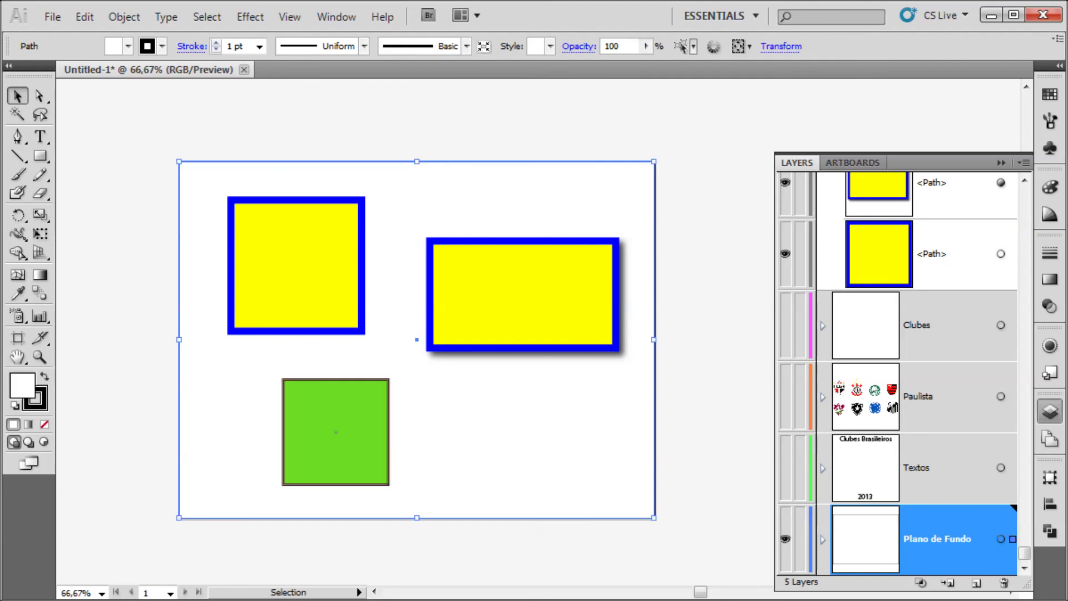